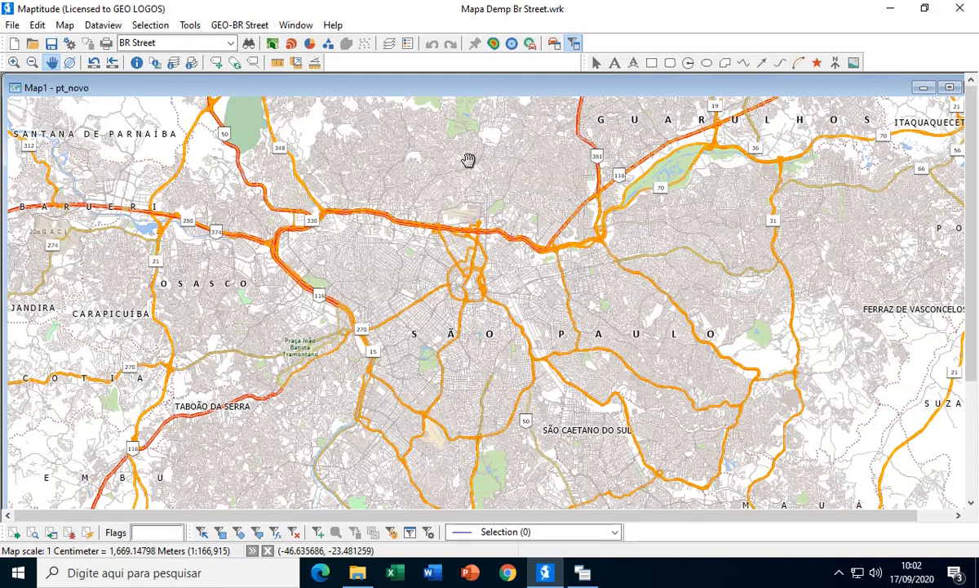
- Review the map's layers in order of display, including their samples and statuses, and leave them as they are
{"action": "left_click", "coordinate": [389, 43]}
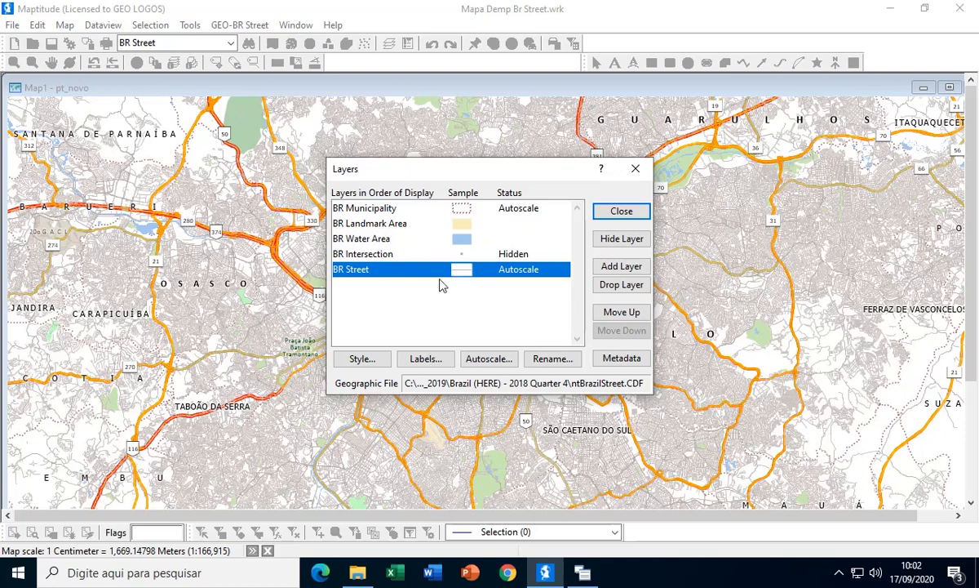
{"action": "left_click", "coordinate": [640, 215]}
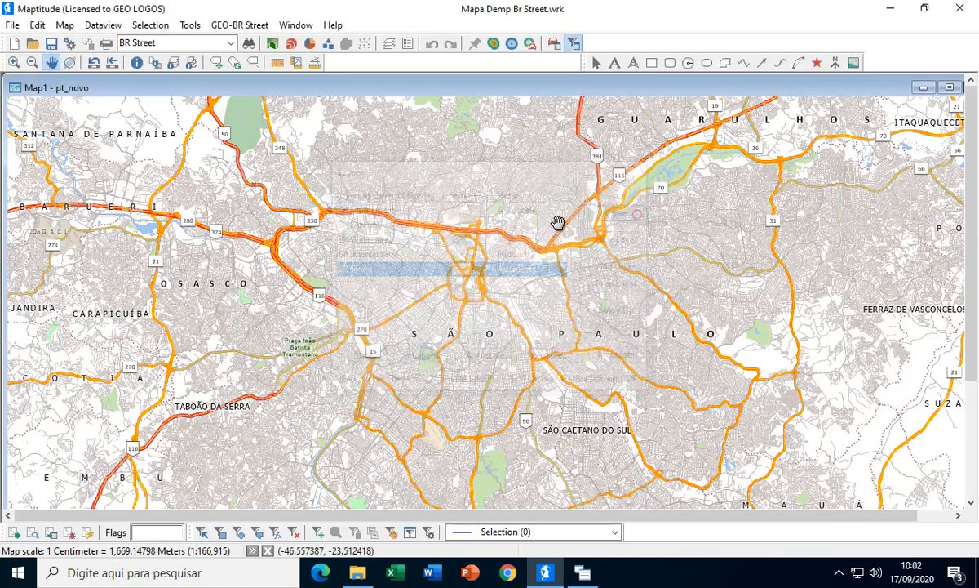
{"action": "scroll", "coordinate": [479, 228], "scroll_direction": "up", "scroll_amount": 1}
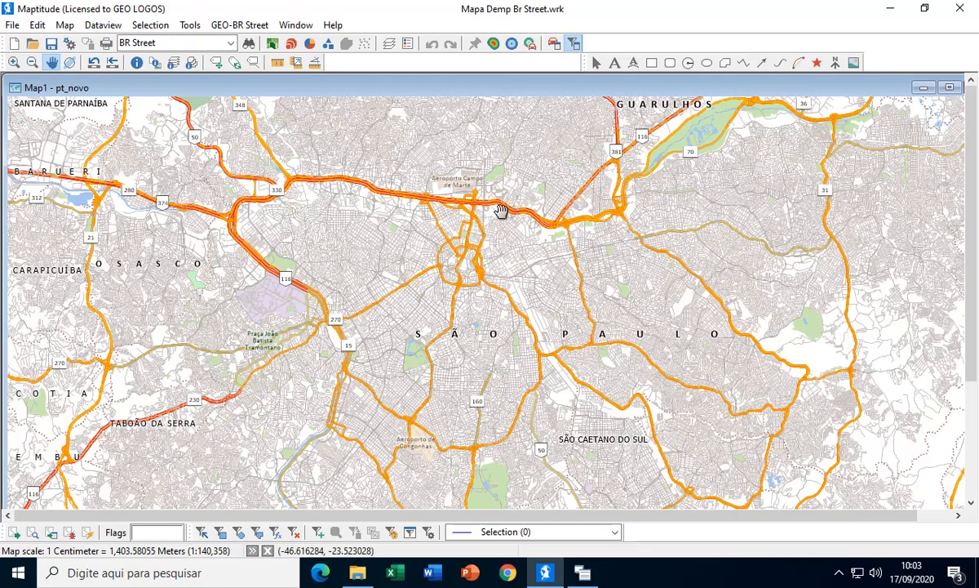
- Look through the GEO-BR Street application groups and inspect the trip date and time fields in Preferências do Sistema
{"action": "mouse_move", "coordinate": [501, 208]}
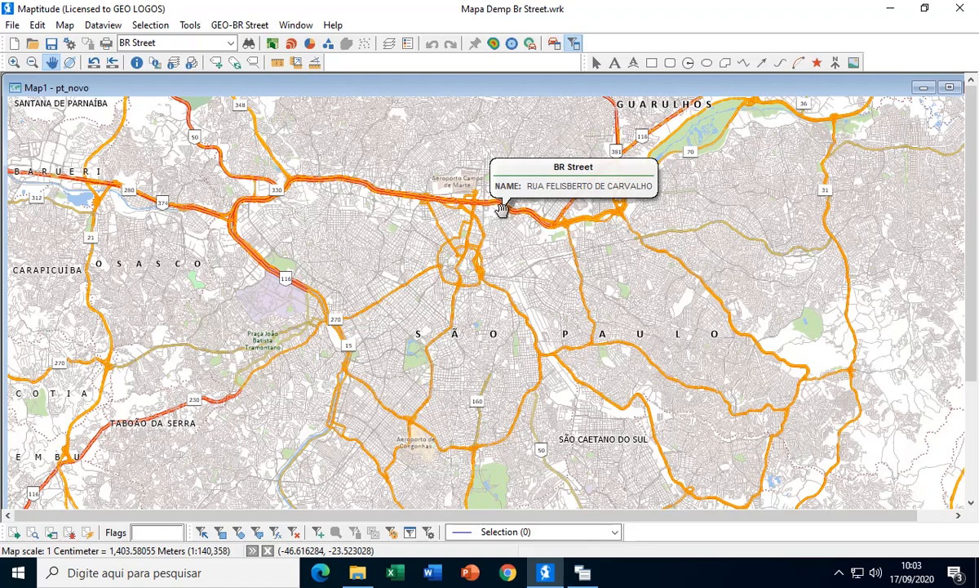
{"action": "left_click", "coordinate": [240, 26]}
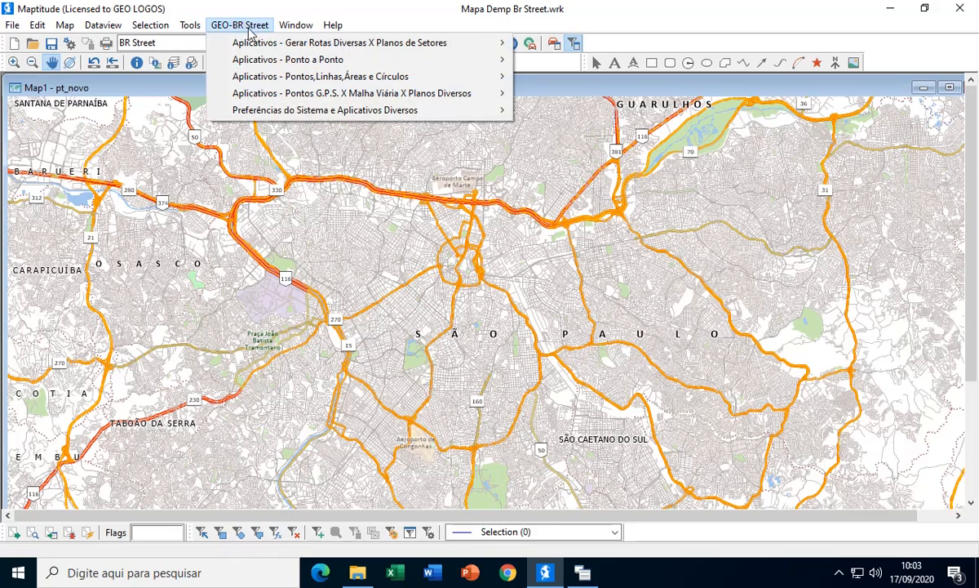
{"action": "mouse_move", "coordinate": [255, 68]}
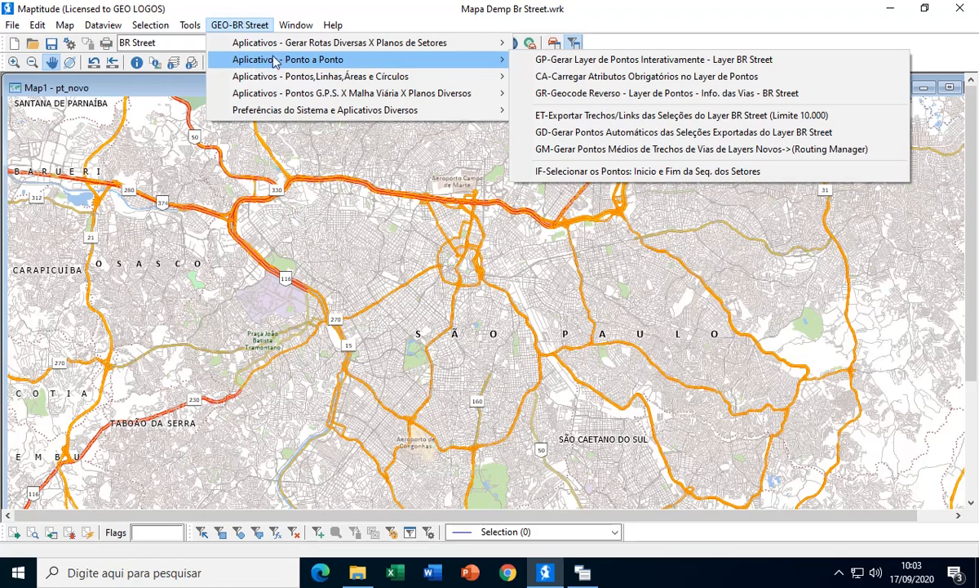
{"action": "mouse_move", "coordinate": [285, 49]}
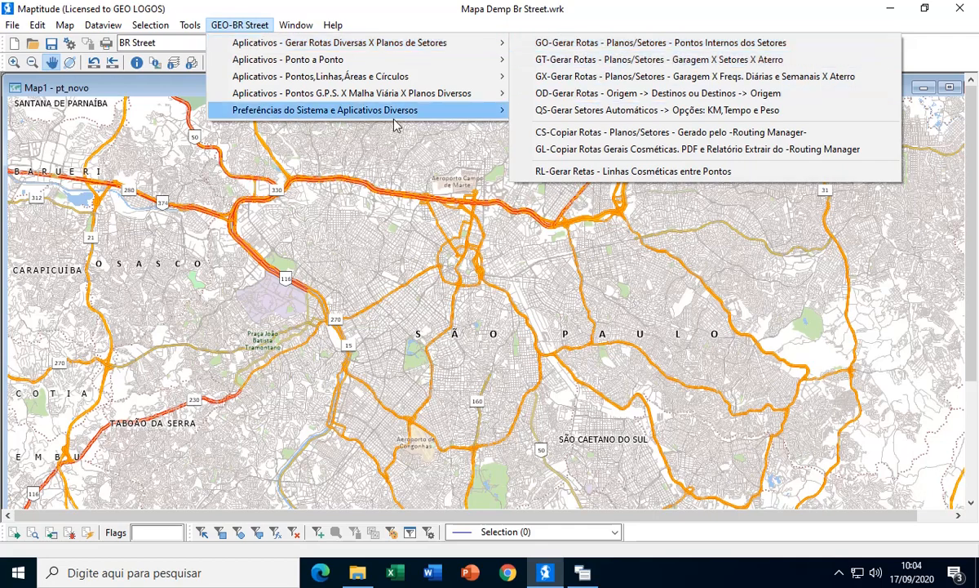
{"action": "mouse_move", "coordinate": [315, 63]}
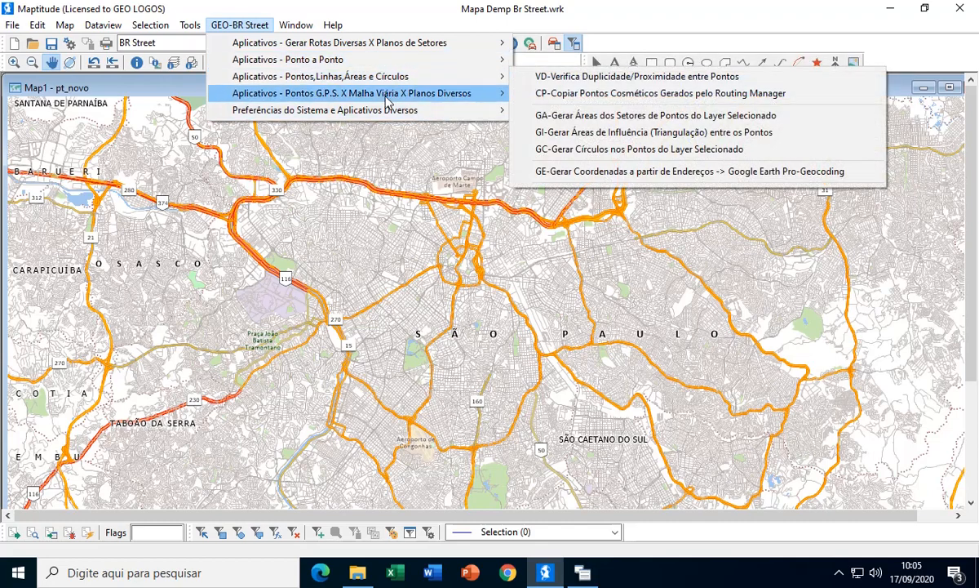
{"action": "mouse_move", "coordinate": [386, 99]}
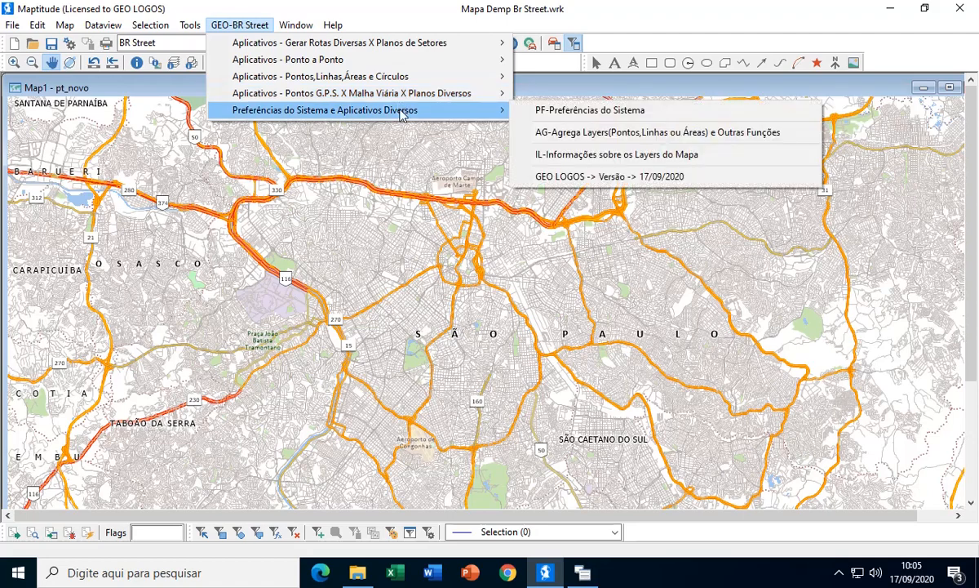
{"action": "left_click", "coordinate": [563, 111]}
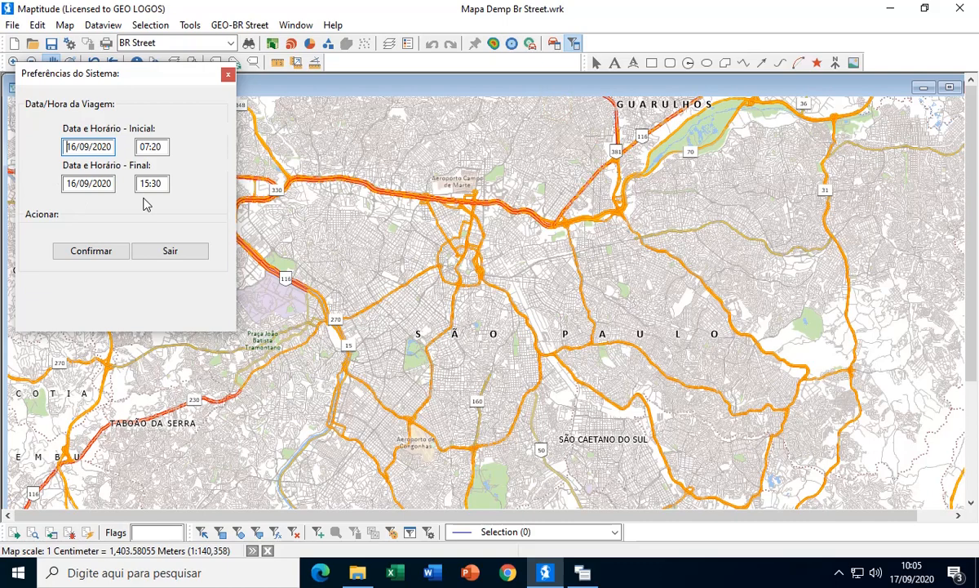
{"action": "left_click", "coordinate": [169, 250]}
- Centre the map on central São Paulo and briefly show the Routing Manager for the BR Street layer
{"action": "scroll", "coordinate": [421, 200], "scroll_direction": "up", "scroll_amount": 1}
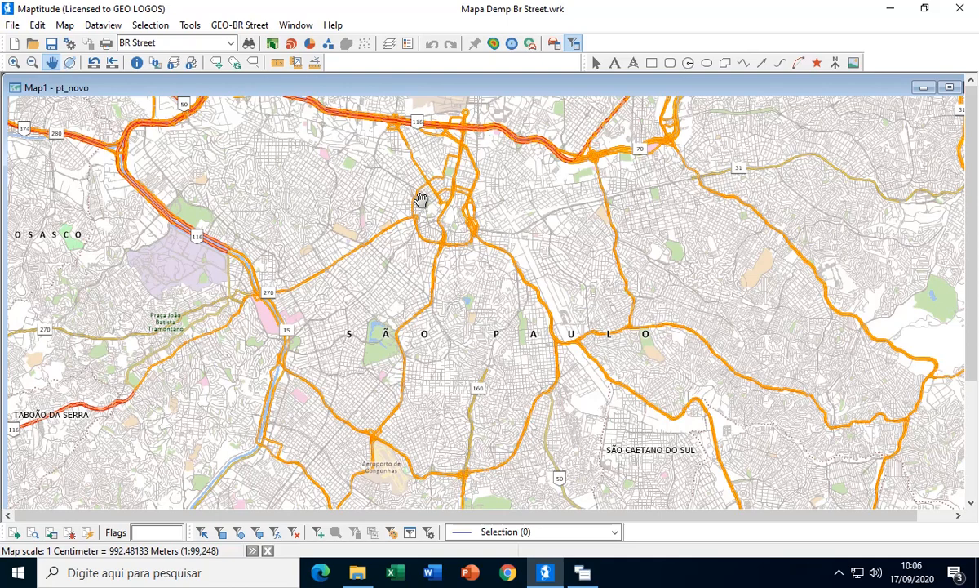
{"action": "left_click_drag", "start_coordinate": [463, 175], "coordinate": [543, 246]}
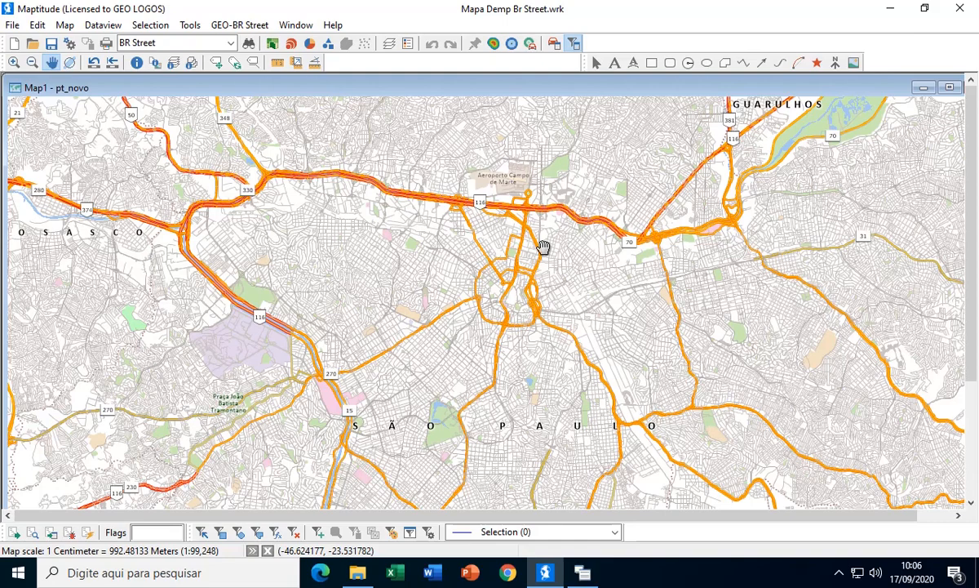
{"action": "left_click", "coordinate": [554, 45]}
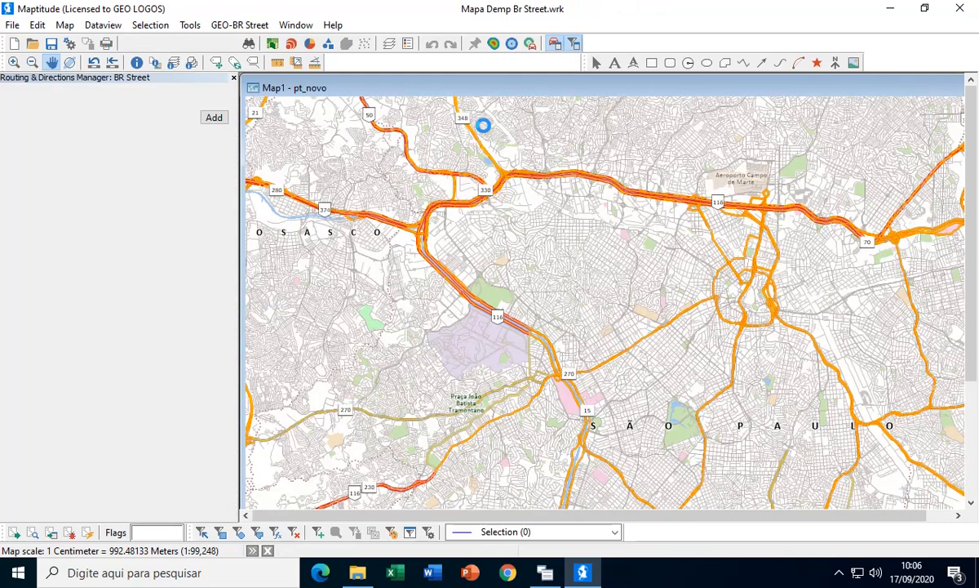
{"action": "left_click", "coordinate": [233, 78]}
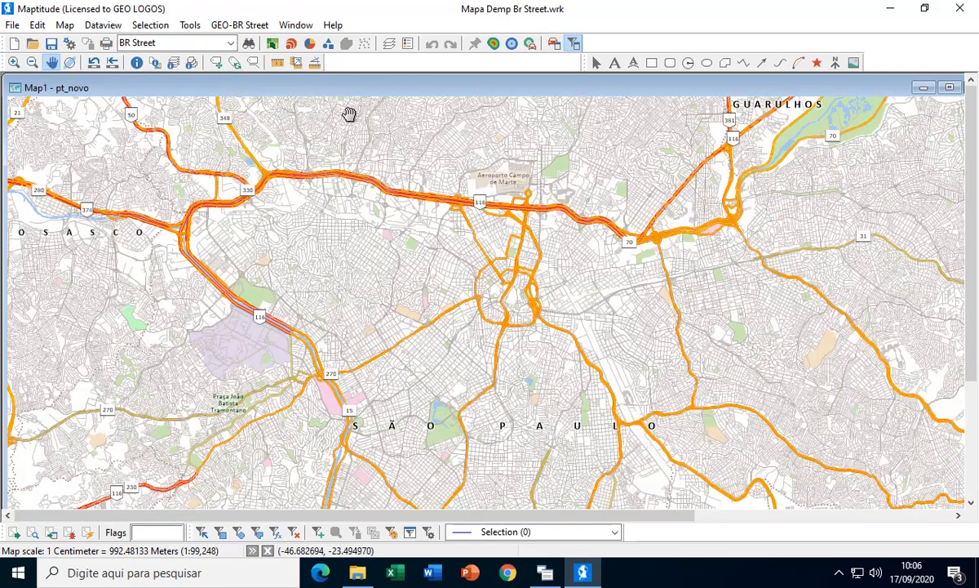
- Examine the street-level detail of the area west of central São Paulo, and return to a regional view
{"action": "left_click", "coordinate": [14, 62]}
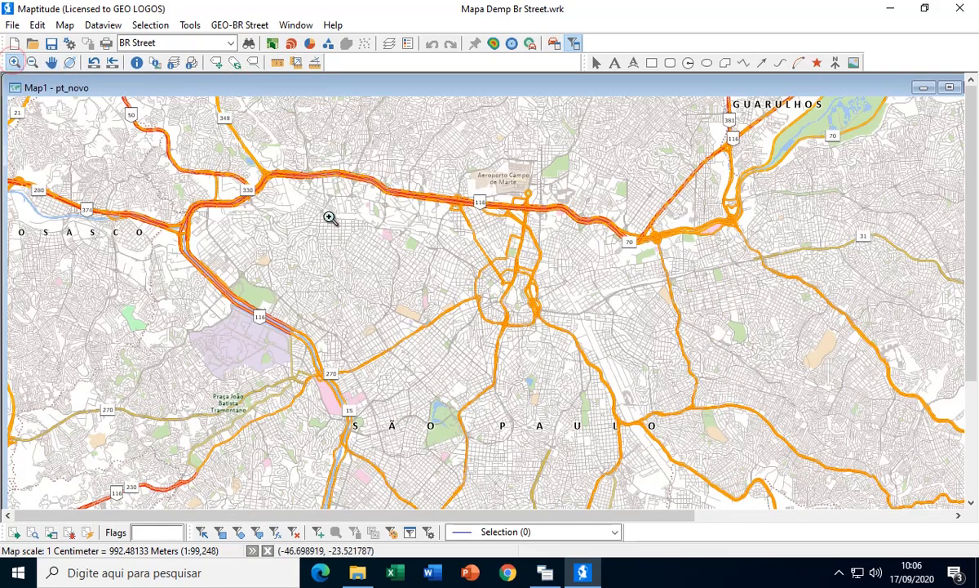
{"action": "left_click_drag", "start_coordinate": [327, 215], "coordinate": [427, 329]}
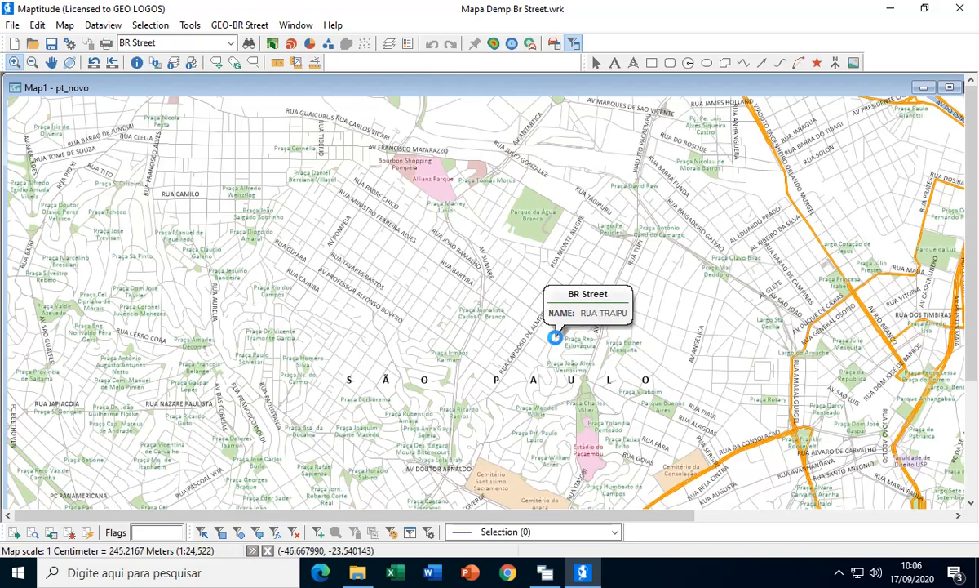
{"action": "scroll", "coordinate": [555, 337], "scroll_direction": "down", "scroll_amount": 6}
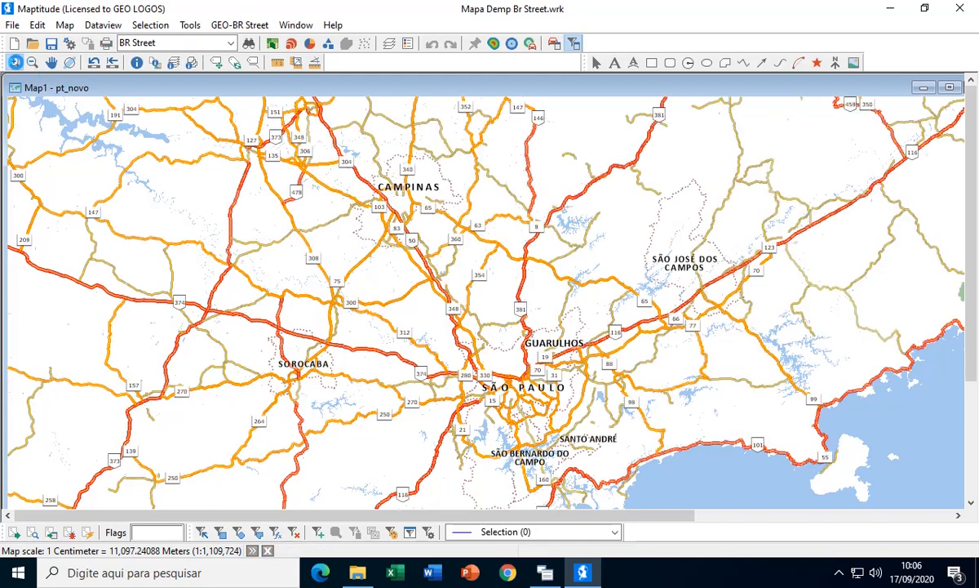
- Examine the map area north of São José dos Campos, around highway 50 and Monteiro Lobato, at several scales
{"action": "left_click", "coordinate": [16, 62]}
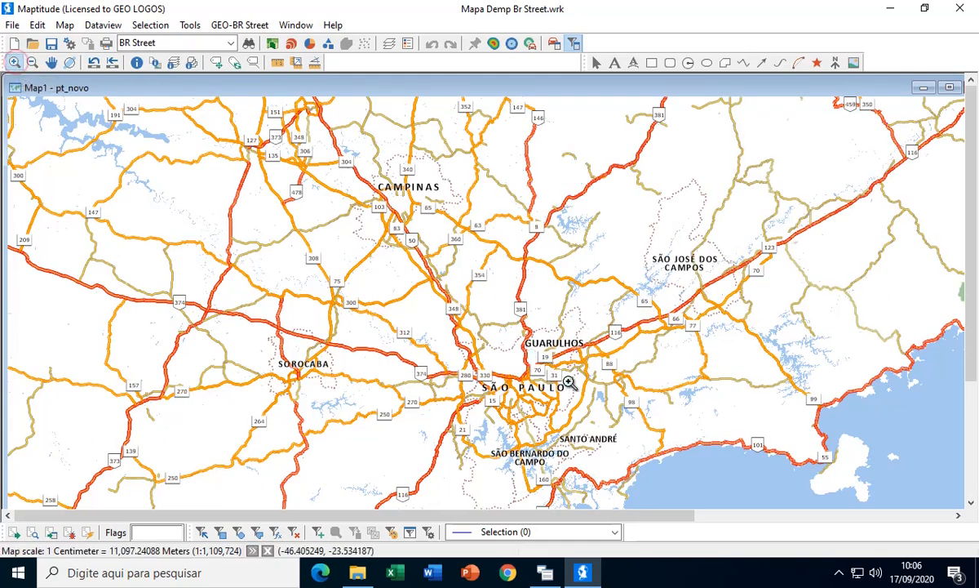
{"action": "left_click_drag", "start_coordinate": [645, 219], "coordinate": [736, 311]}
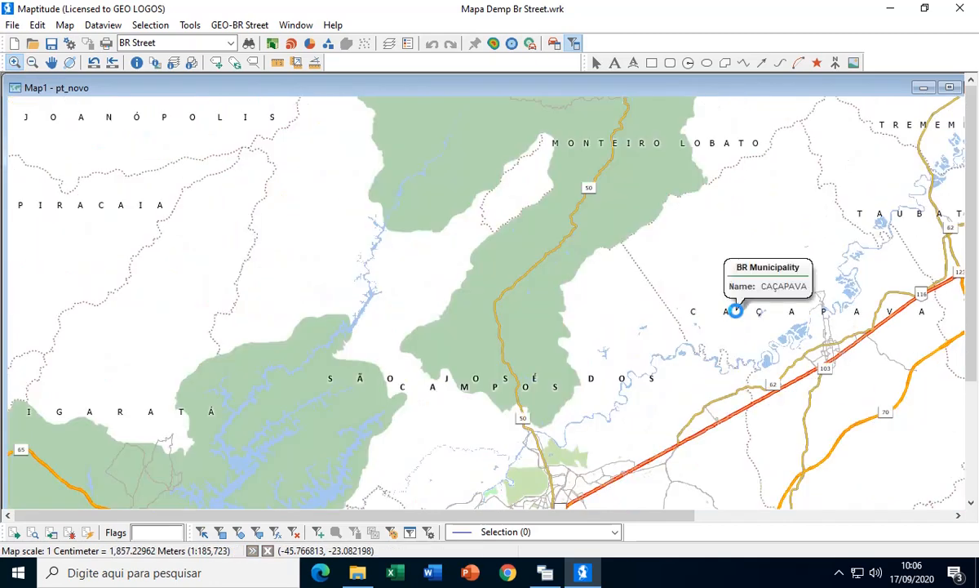
{"action": "left_click_drag", "start_coordinate": [437, 252], "coordinate": [629, 422]}
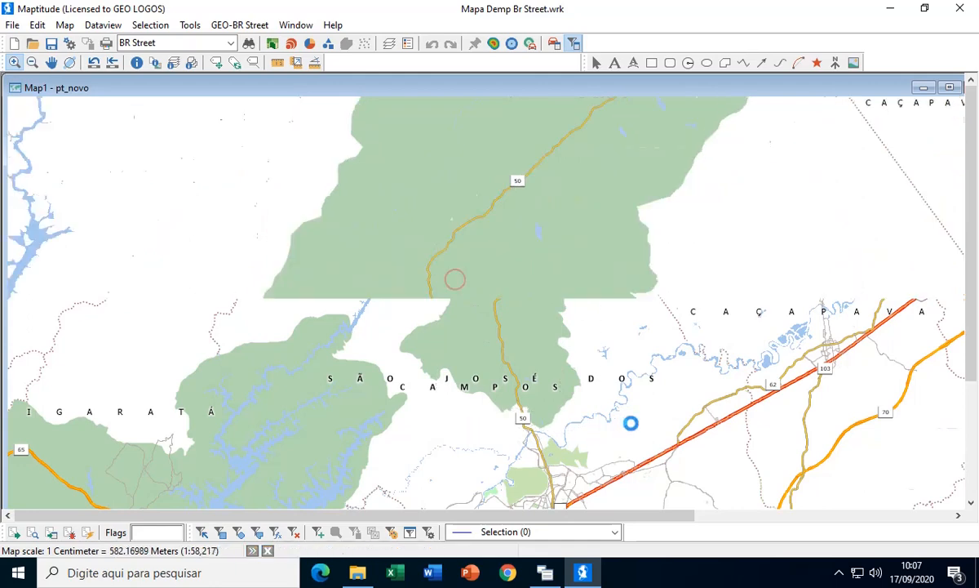
{"action": "scroll", "coordinate": [631, 423], "scroll_direction": "up", "scroll_amount": 5}
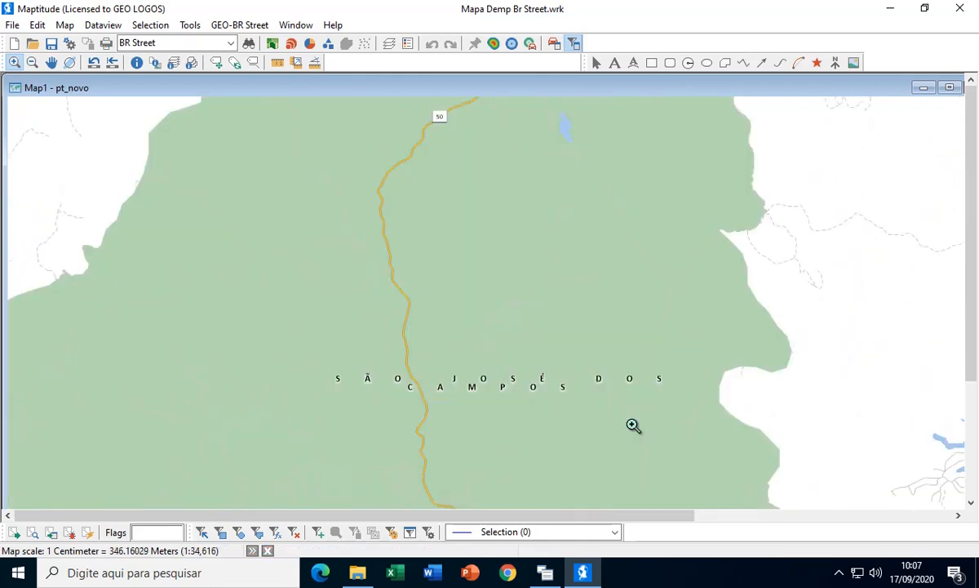
{"action": "scroll", "coordinate": [631, 423], "scroll_direction": "down", "scroll_amount": 4}
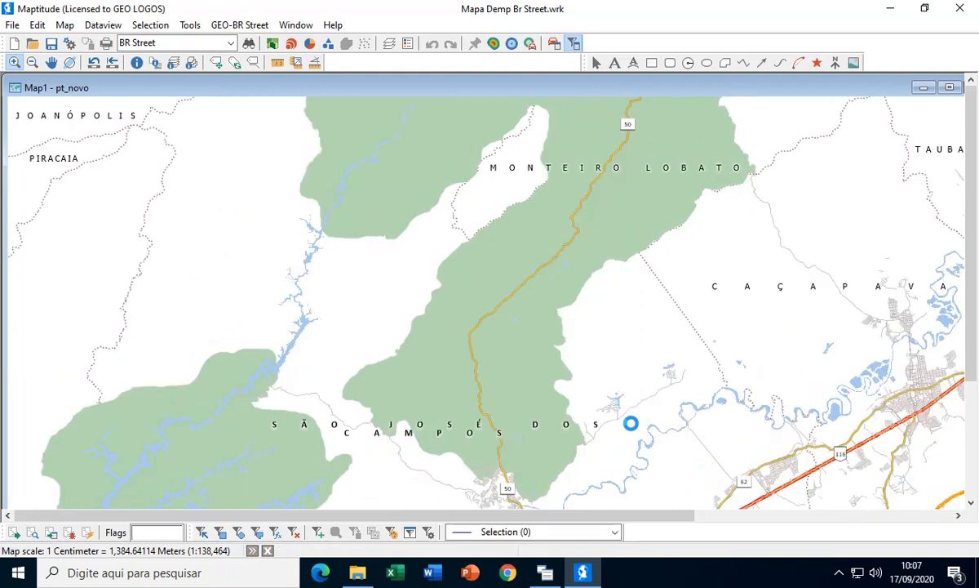
{"action": "scroll", "coordinate": [631, 422], "scroll_direction": "up", "scroll_amount": 1}
{"action": "scroll", "coordinate": [631, 422], "scroll_direction": "down", "scroll_amount": 2}
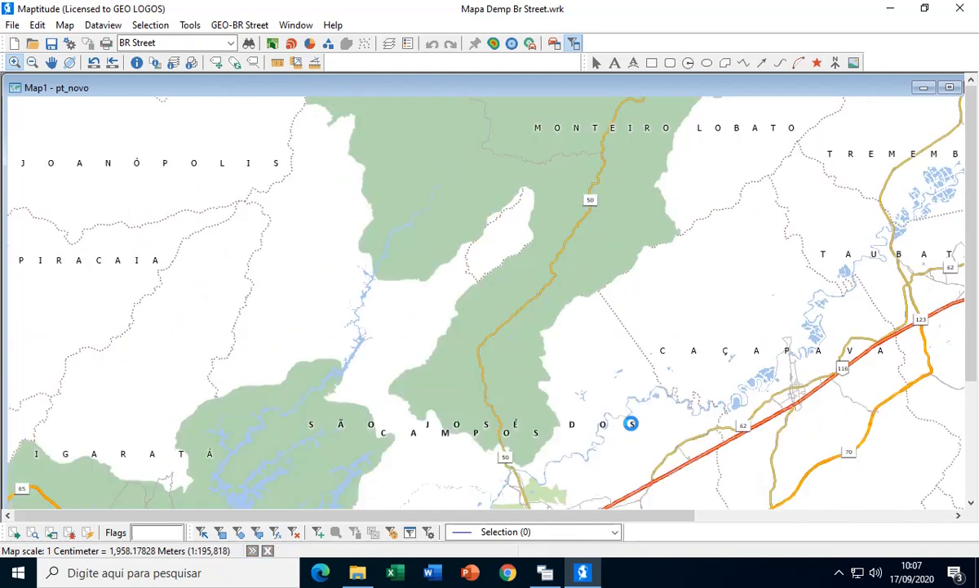
- Examine the urban street network of São José dos Campos and its surrounding municipalities at several scales
{"action": "left_click", "coordinate": [52, 63]}
{"action": "left_click_drag", "start_coordinate": [640, 277], "coordinate": [363, 199]}
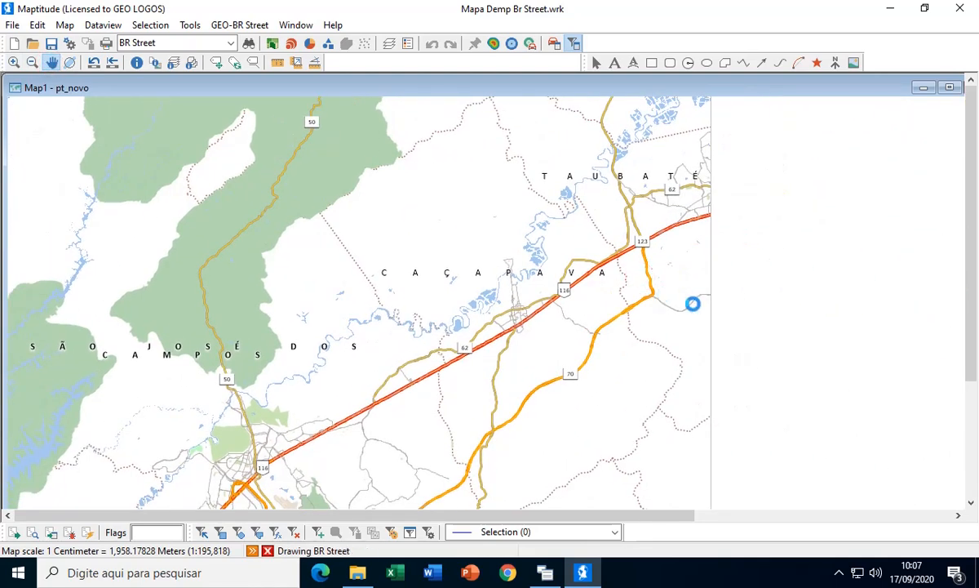
{"action": "left_click_drag", "start_coordinate": [388, 341], "coordinate": [570, 202]}
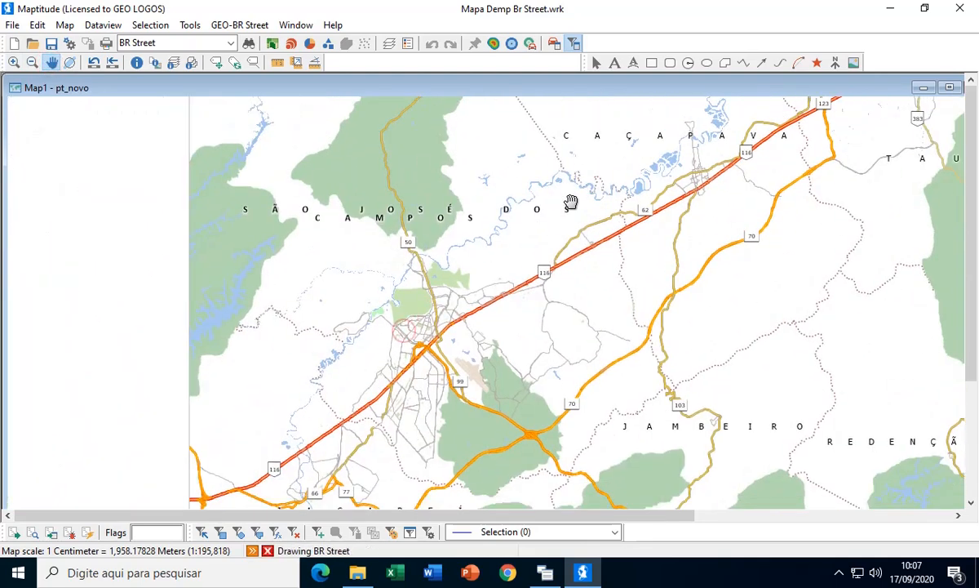
{"action": "left_click", "coordinate": [13, 64]}
{"action": "left_click_drag", "start_coordinate": [316, 244], "coordinate": [505, 367]}
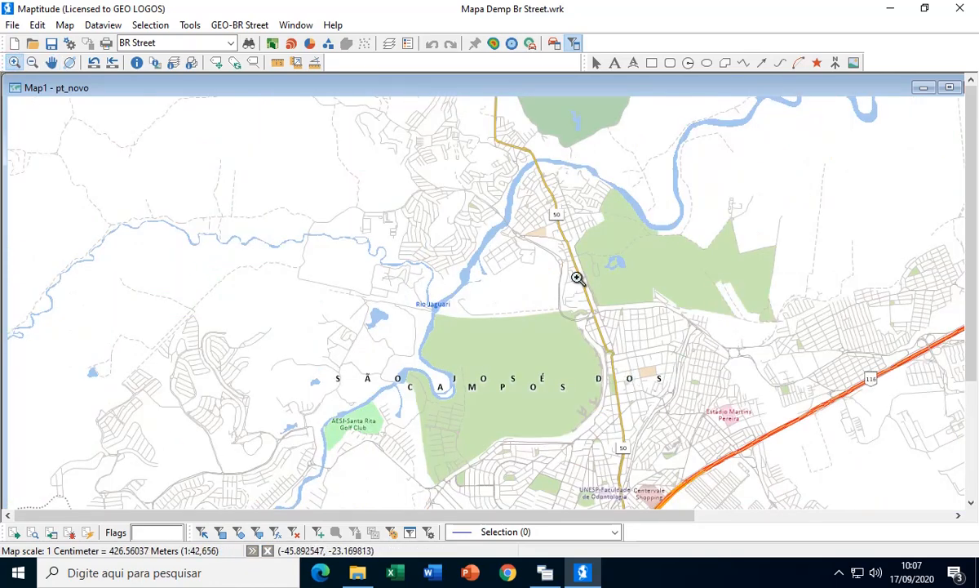
{"action": "scroll", "coordinate": [579, 279], "scroll_direction": "down", "scroll_amount": 1}
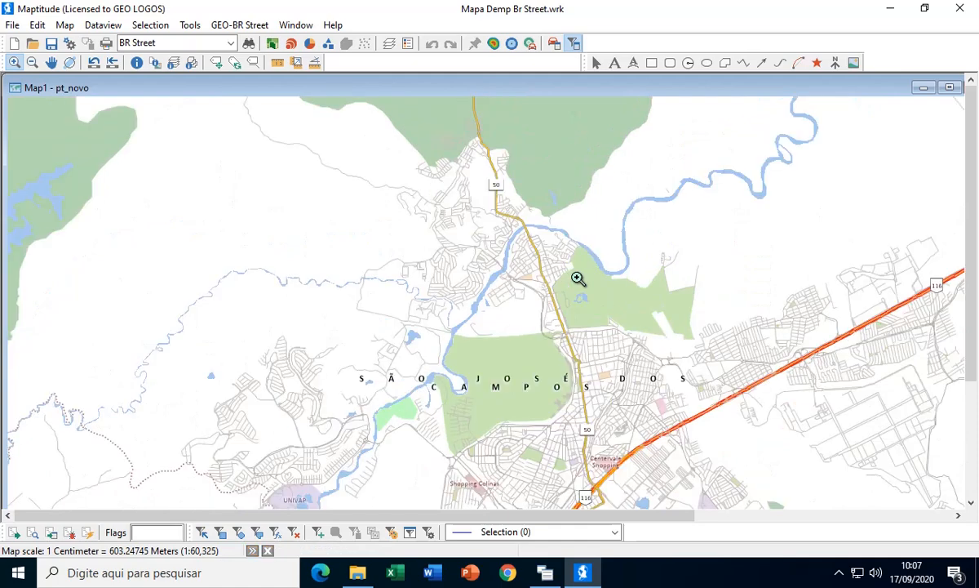
{"action": "scroll", "coordinate": [577, 278], "scroll_direction": "down", "scroll_amount": 4}
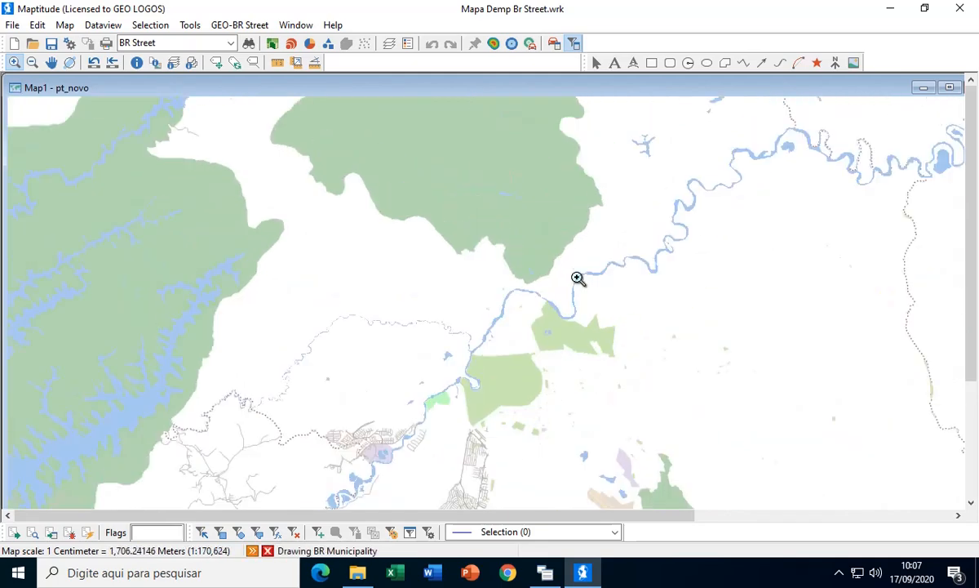
{"action": "scroll", "coordinate": [576, 278], "scroll_direction": "down", "scroll_amount": 1}
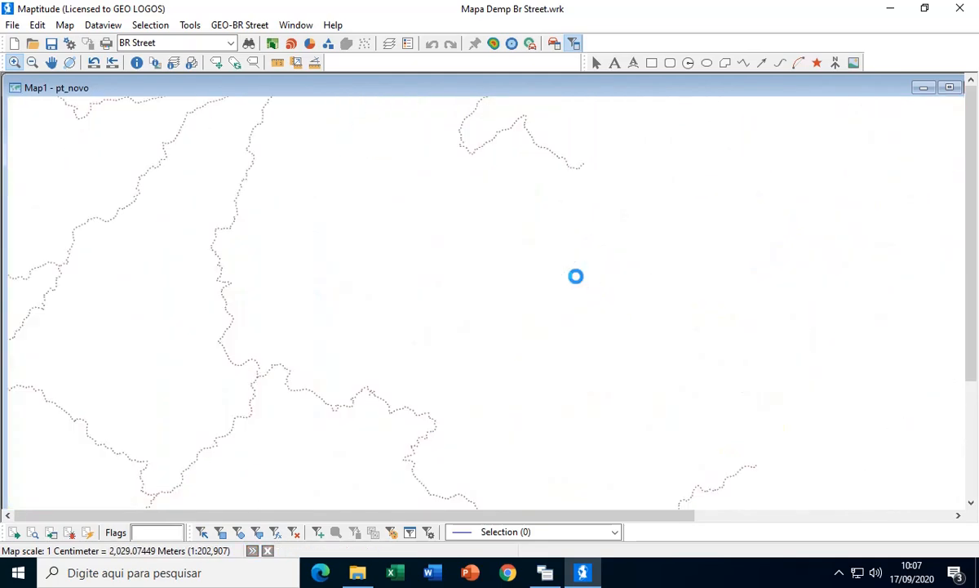
{"action": "scroll", "coordinate": [576, 277], "scroll_direction": "down", "scroll_amount": 1}
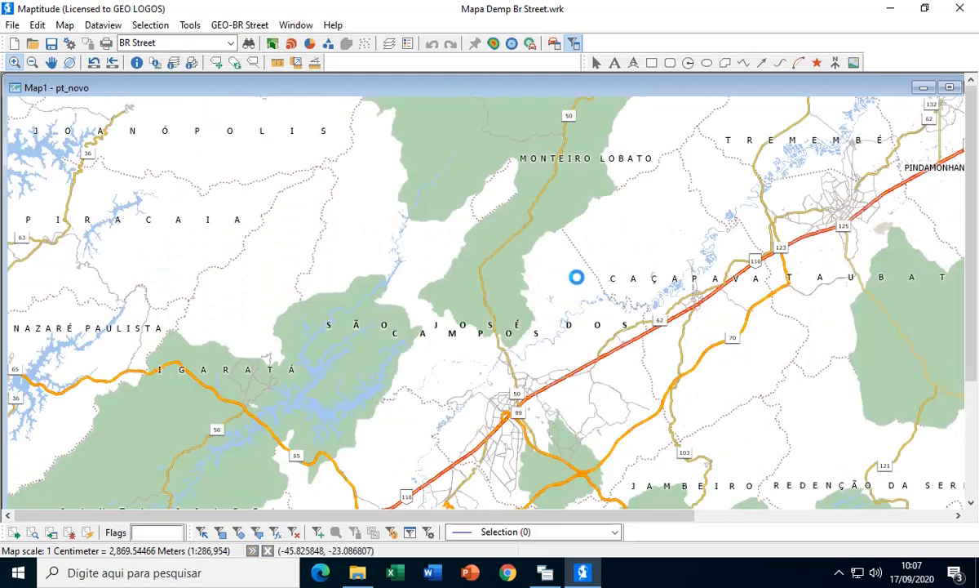
- Examine the municipalities and highways westward from São José dos Campos through Atibaia to Jundiaí and Campinas
{"action": "left_click", "coordinate": [51, 62]}
{"action": "left_click_drag", "start_coordinate": [62, 264], "coordinate": [504, 189]}
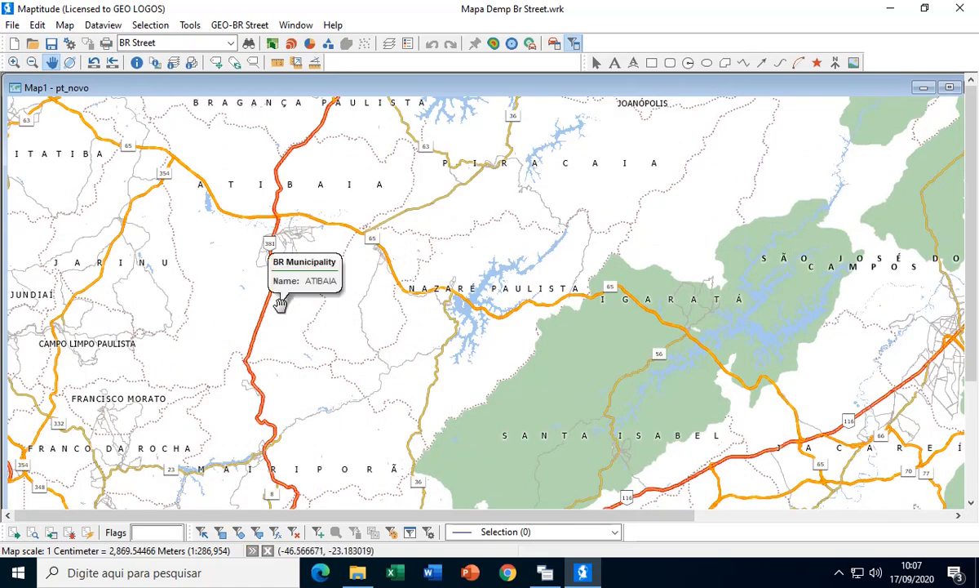
{"action": "left_click_drag", "start_coordinate": [280, 303], "coordinate": [509, 361]}
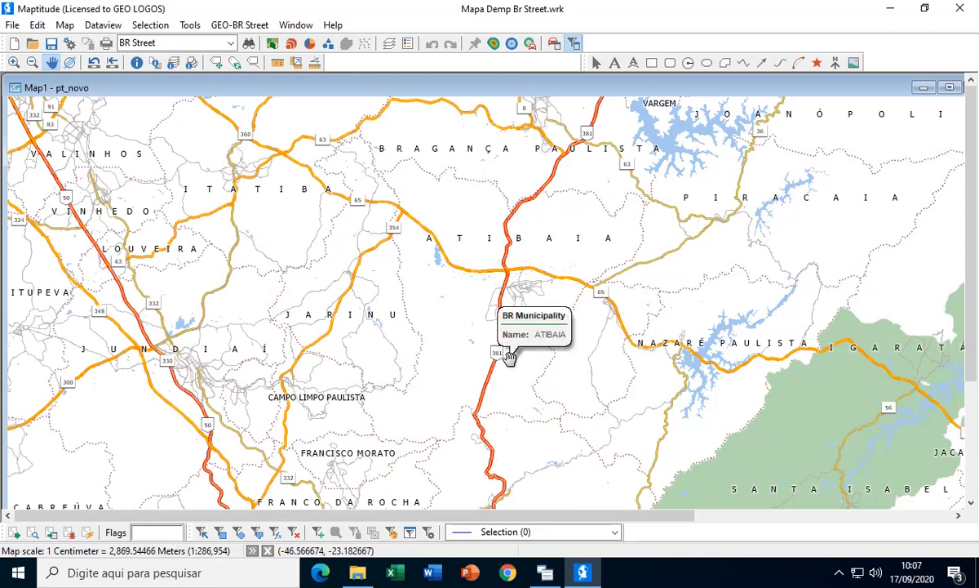
{"action": "left_click_drag", "start_coordinate": [308, 338], "coordinate": [501, 311]}
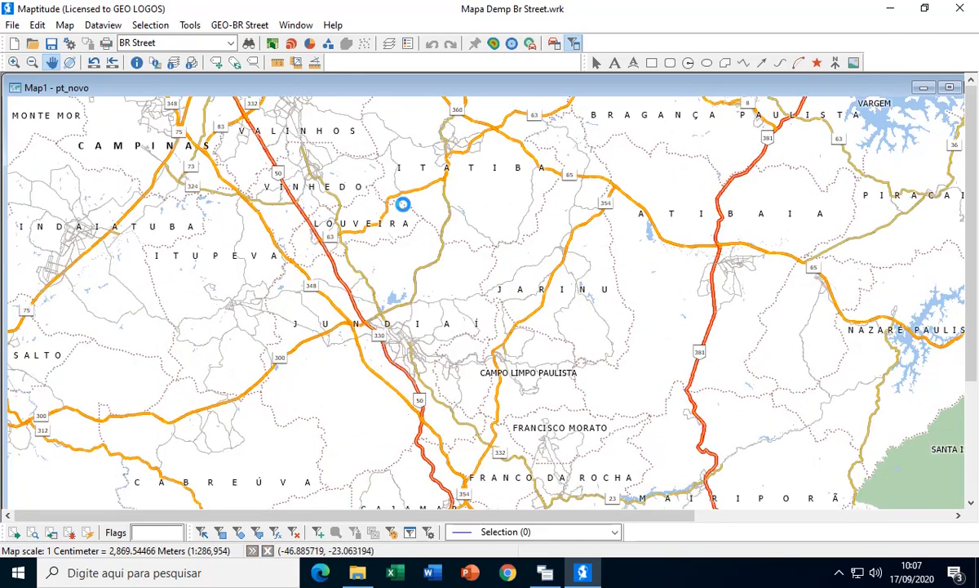
{"action": "mouse_move", "coordinate": [402, 204]}
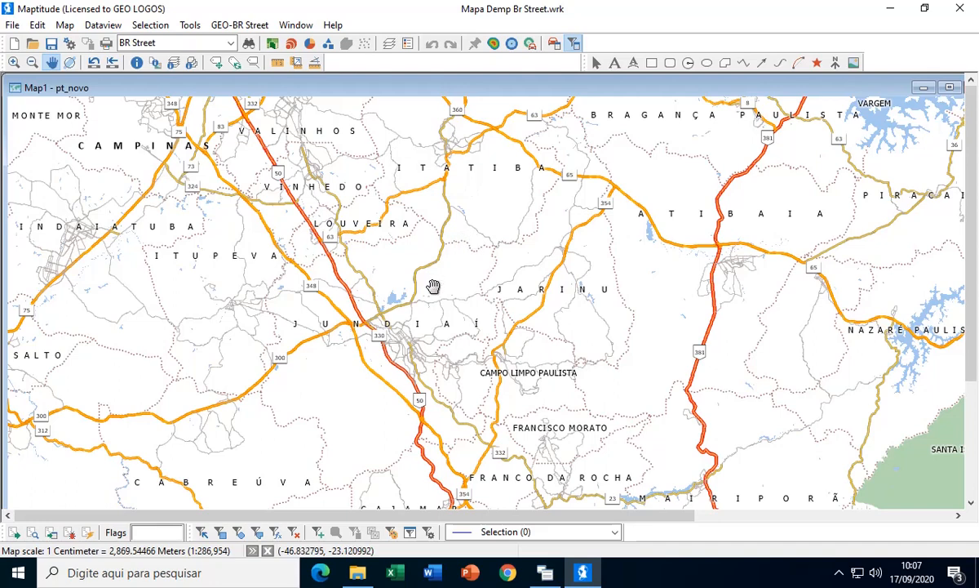
{"action": "scroll", "coordinate": [336, 298], "scroll_direction": "down", "scroll_amount": 1}
{"action": "scroll", "coordinate": [335, 298], "scroll_direction": "down", "scroll_amount": 1}
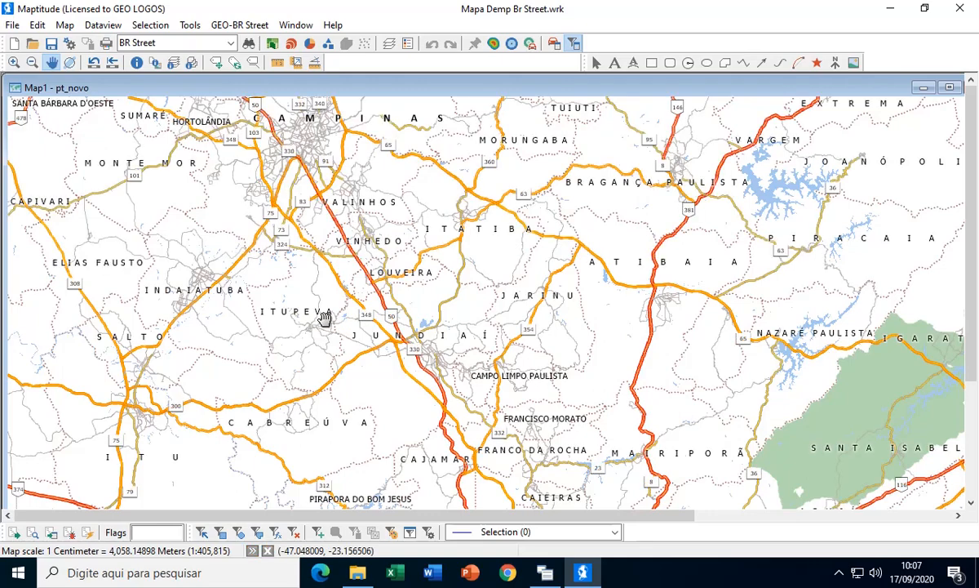
- Examine the highways between Sorocaba, Jundiaí and greater São Paulo, and the street-level detail around Lapa and Allianz Parque
{"action": "left_click_drag", "start_coordinate": [324, 317], "coordinate": [582, 207]}
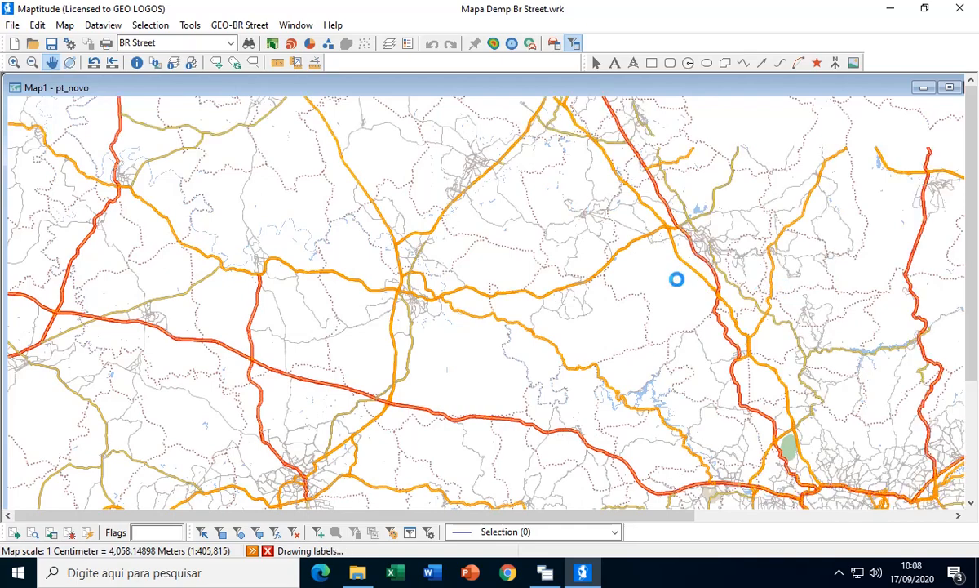
{"action": "left_click_drag", "start_coordinate": [641, 306], "coordinate": [370, 305]}
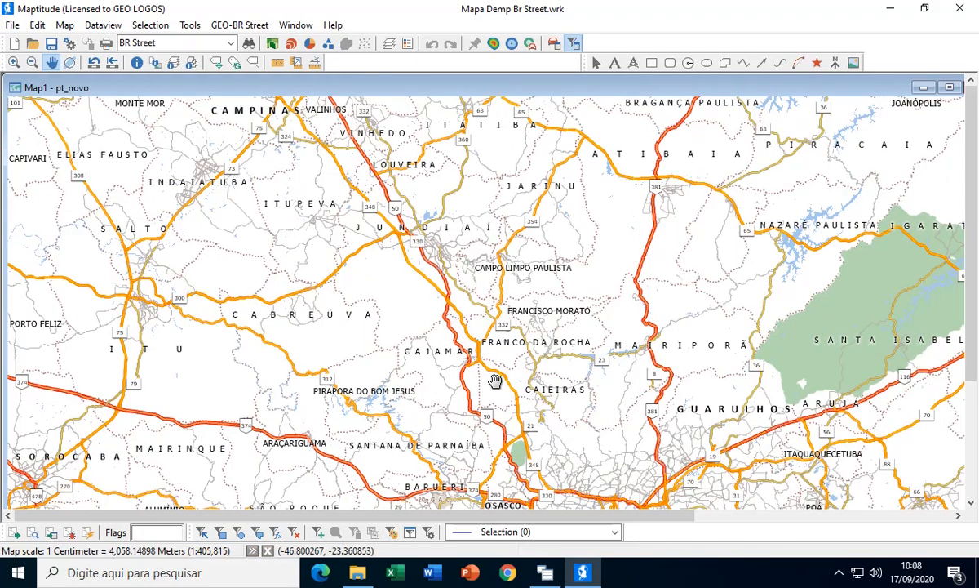
{"action": "left_click_drag", "start_coordinate": [493, 358], "coordinate": [502, 171]}
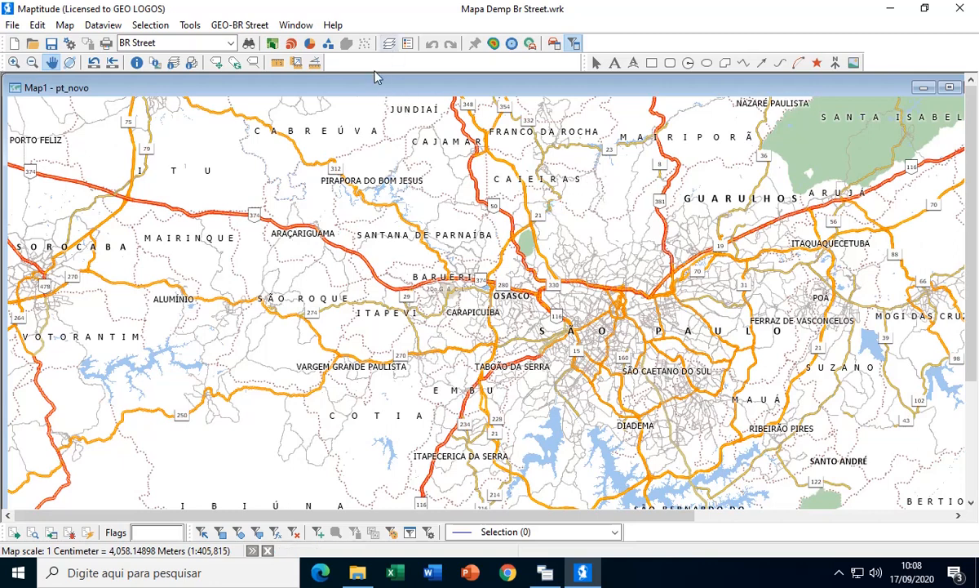
{"action": "left_click", "coordinate": [15, 62]}
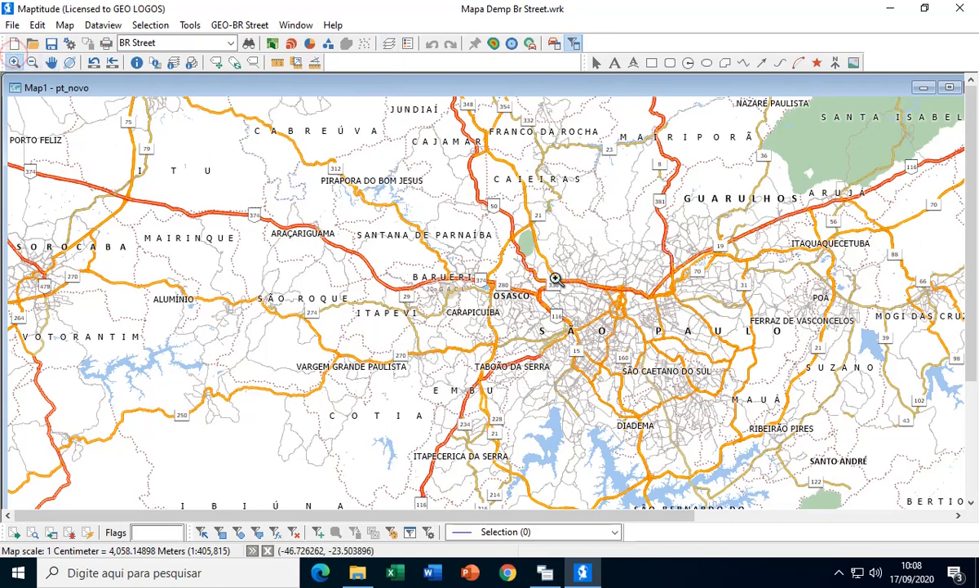
{"action": "left_click", "coordinate": [718, 371]}
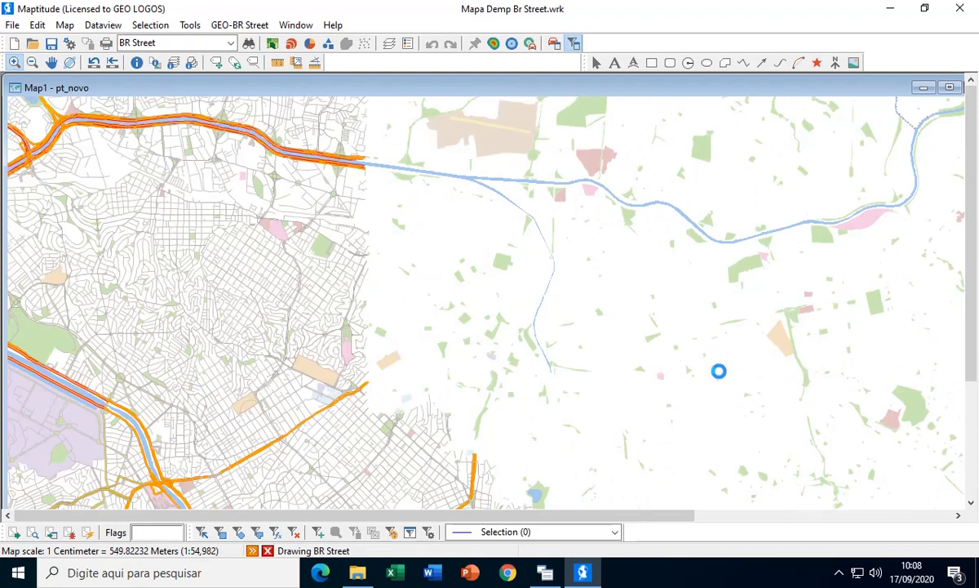
{"action": "left_click", "coordinate": [109, 212]}
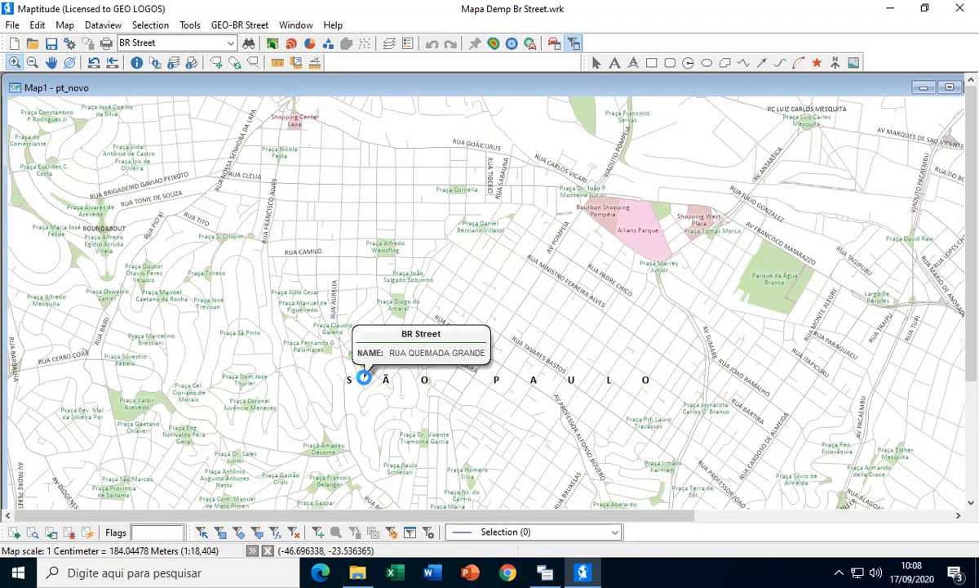
{"action": "scroll", "coordinate": [364, 377], "scroll_direction": "down", "scroll_amount": 1}
{"action": "scroll", "coordinate": [364, 377], "scroll_direction": "up", "scroll_amount": 1}
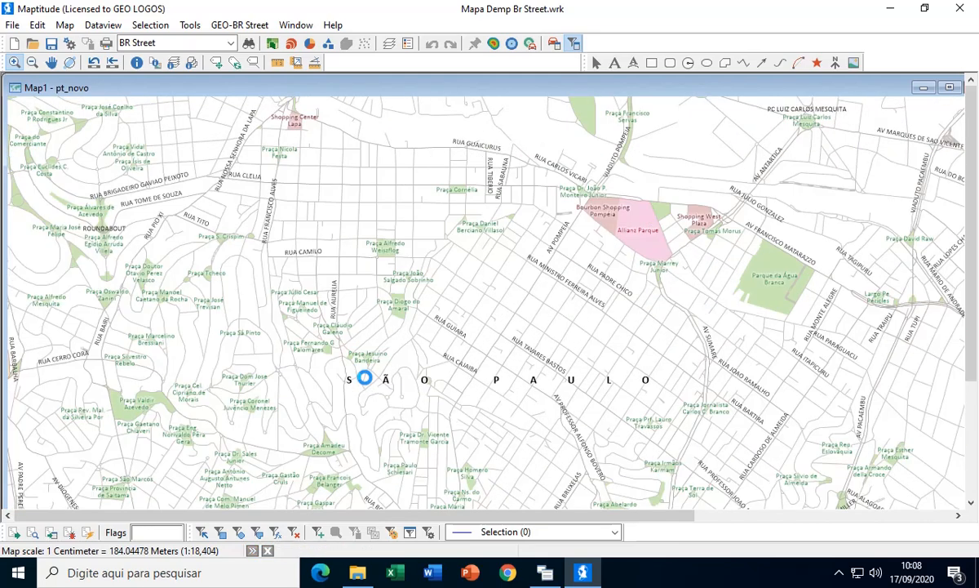
{"action": "mouse_move", "coordinate": [419, 306]}
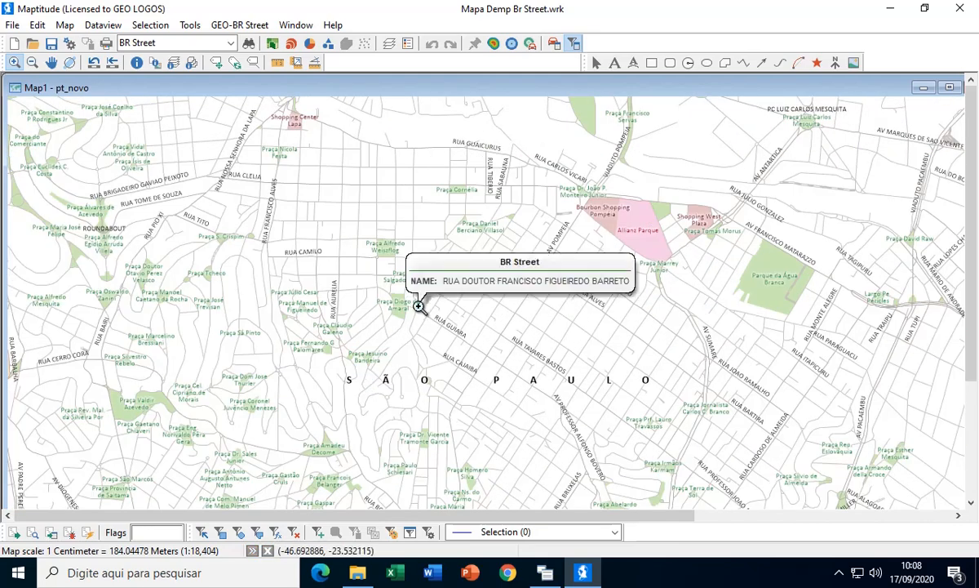
- Start the GEO-BR Street application for interactively generating a point layer on BR Street, and name the new layer pt_demo
{"action": "left_click", "coordinate": [245, 26]}
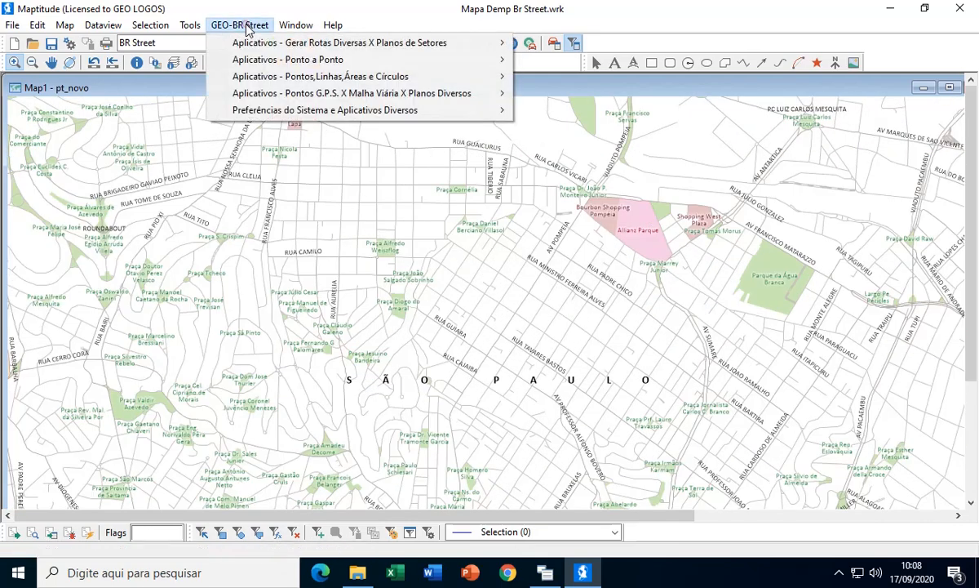
{"action": "mouse_move", "coordinate": [244, 62]}
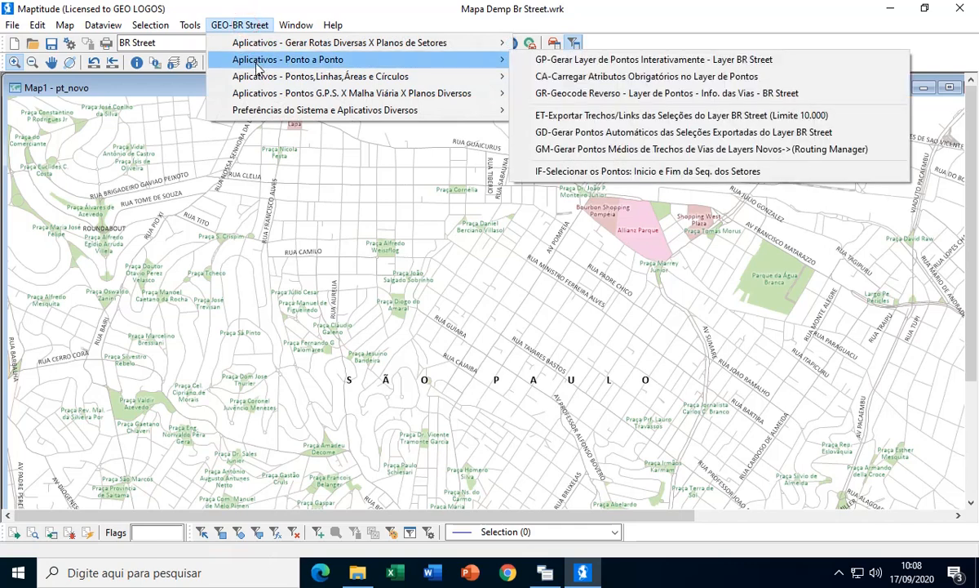
{"action": "left_click", "coordinate": [604, 61]}
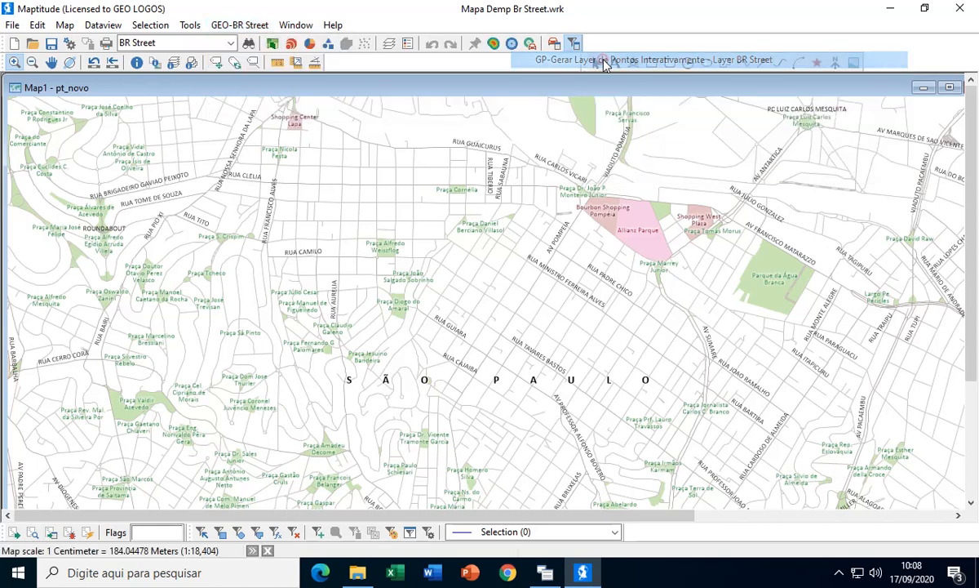
{"action": "left_click", "coordinate": [97, 203]}
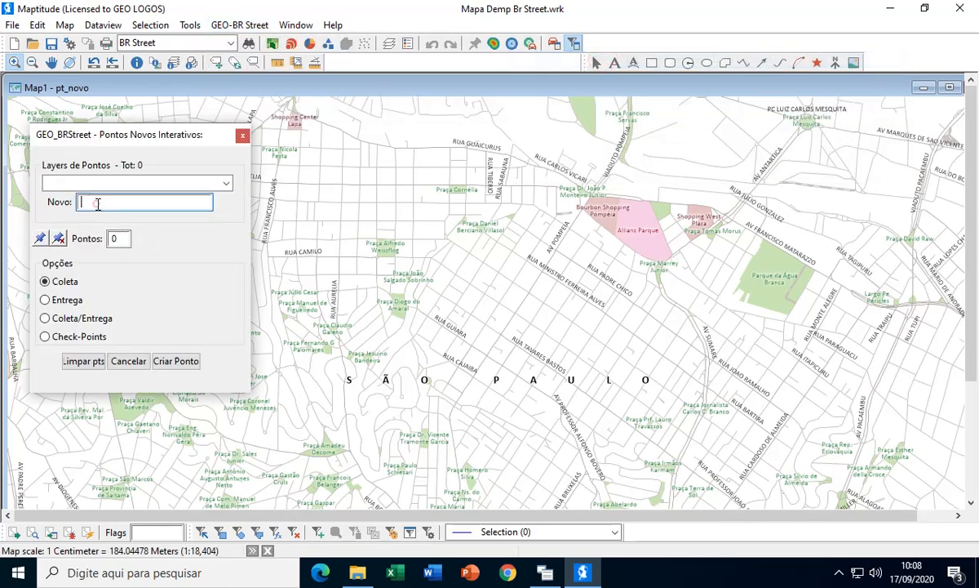
{"action": "type", "text": "pt_demo"}
- Place eight Coleta points on the São Paulo map, from west of Rua Caiubá northeast to the area above Shopping West Plaza
{"action": "left_click", "coordinate": [40, 238]}
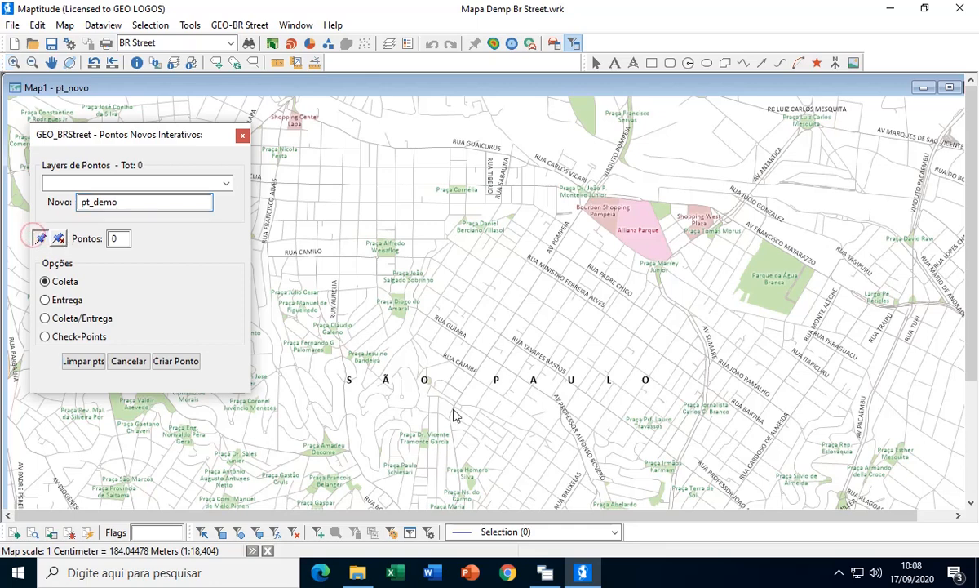
{"action": "left_click", "coordinate": [492, 299]}
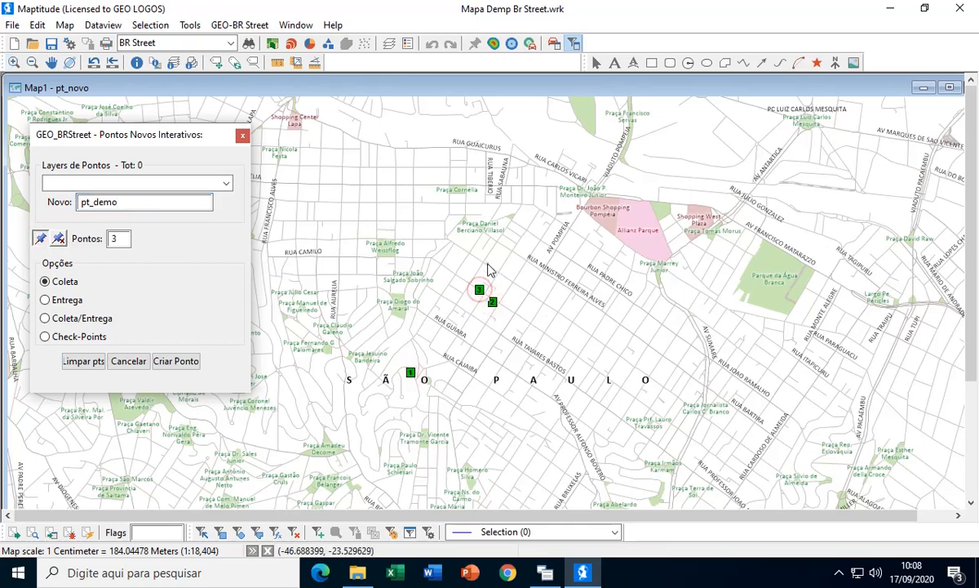
{"action": "left_click", "coordinate": [488, 263]}
{"action": "left_click", "coordinate": [550, 286]}
{"action": "left_click", "coordinate": [546, 338]}
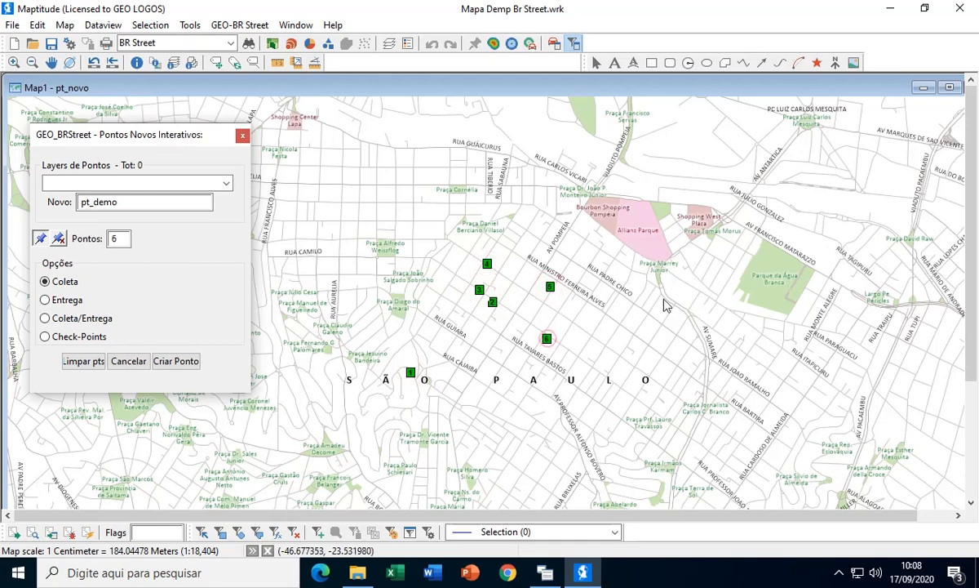
{"action": "left_click", "coordinate": [719, 261]}
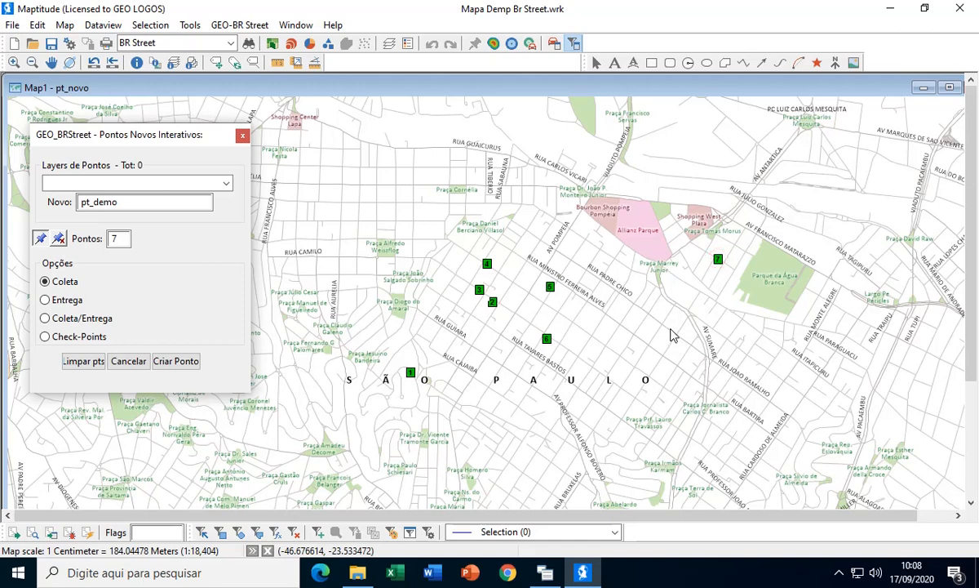
{"action": "left_click", "coordinate": [702, 175]}
- Create the point layer, choosing the folder "0_Apresentação de todos aplicativos GEO-BR Street 2" on drive D for the output files
{"action": "left_click", "coordinate": [159, 364]}
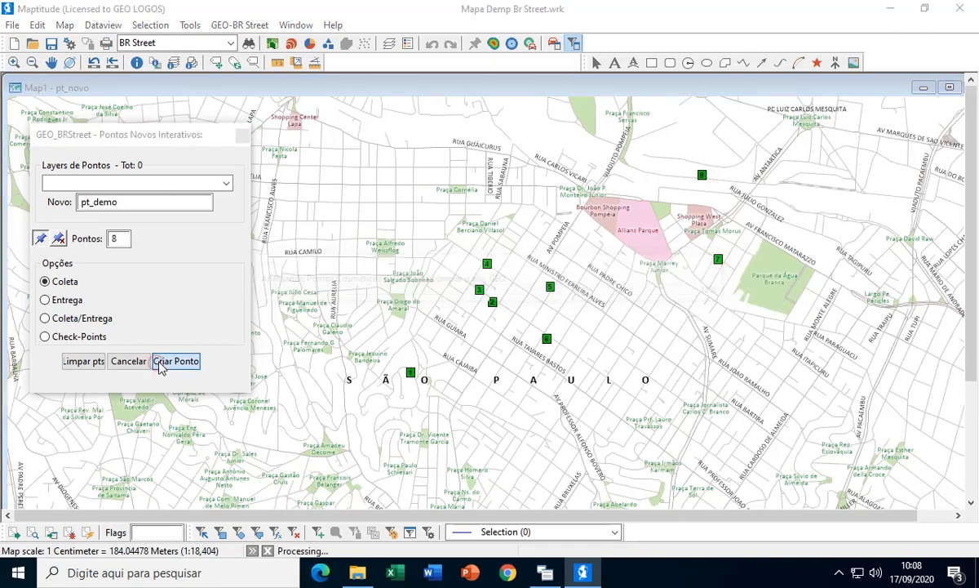
{"action": "left_click", "coordinate": [331, 381]}
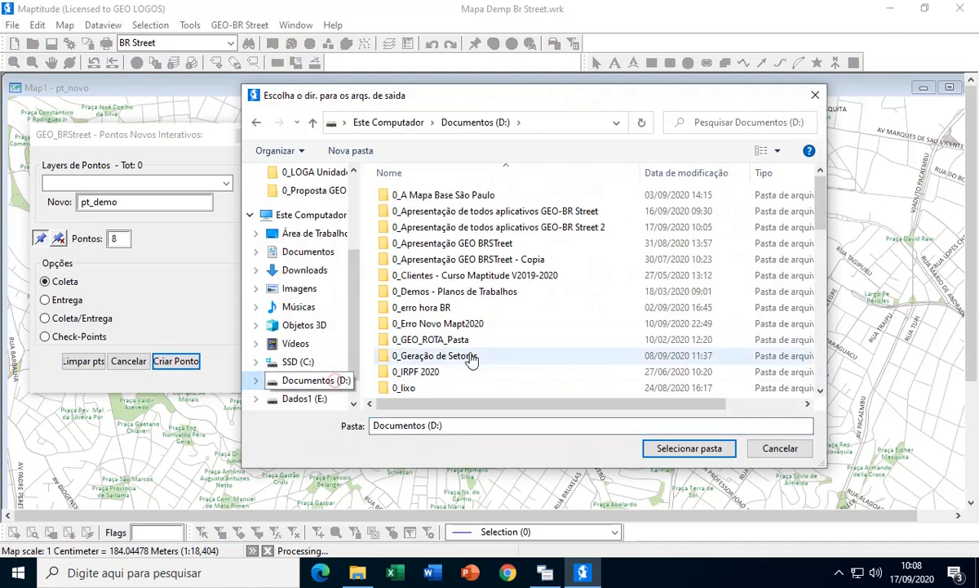
{"action": "left_click_drag", "start_coordinate": [816, 207], "coordinate": [803, 184]}
{"action": "double_click", "coordinate": [609, 225]}
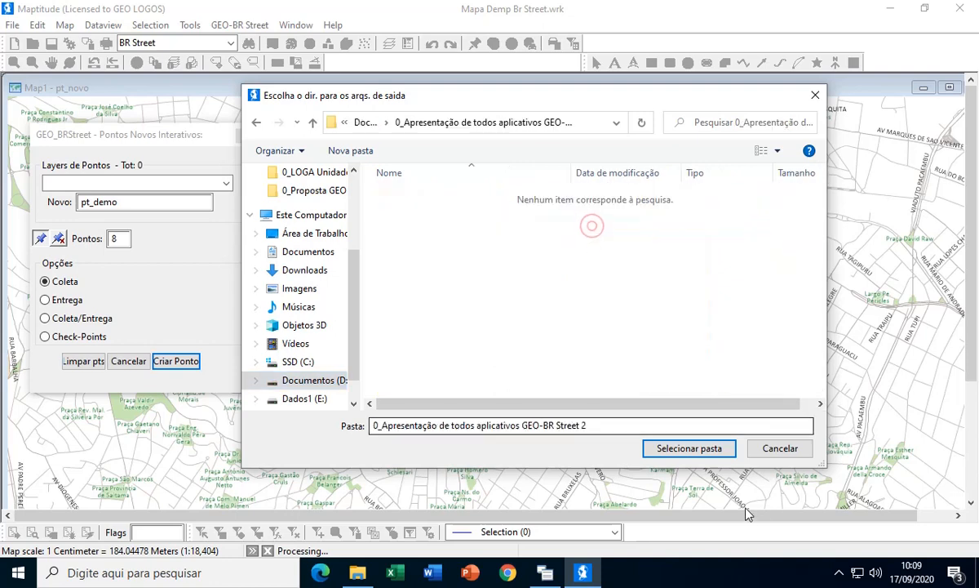
{"action": "left_click", "coordinate": [692, 451]}
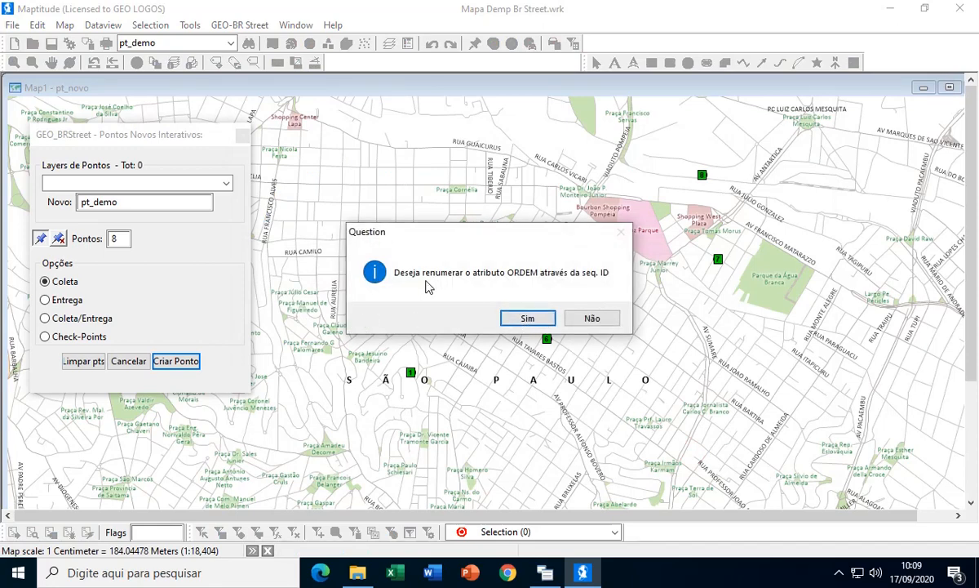
- Renumber the ORDEM attribute by the ID sequence, clear the temporary point markers and close the interactive points tool
{"action": "left_click", "coordinate": [527, 318]}
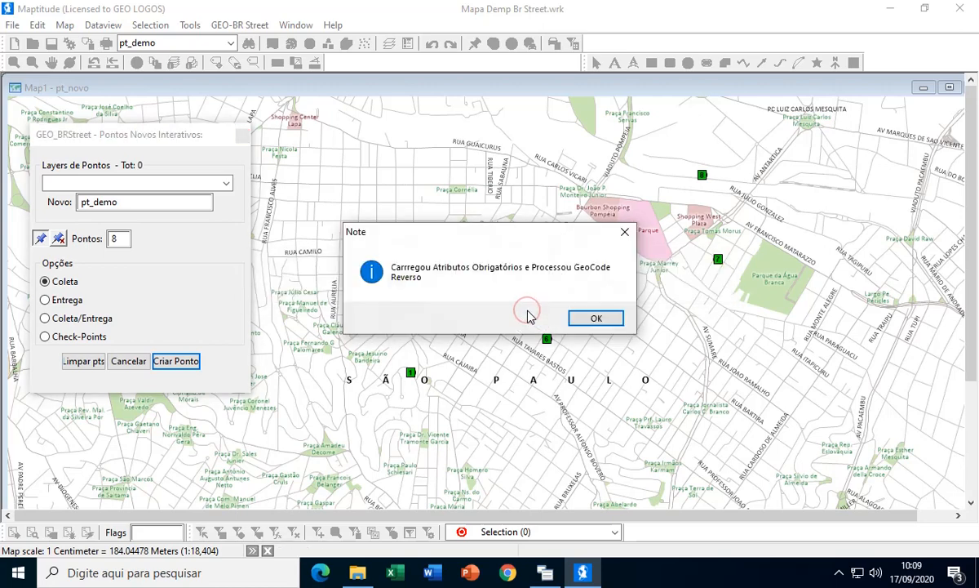
{"action": "left_click", "coordinate": [581, 318]}
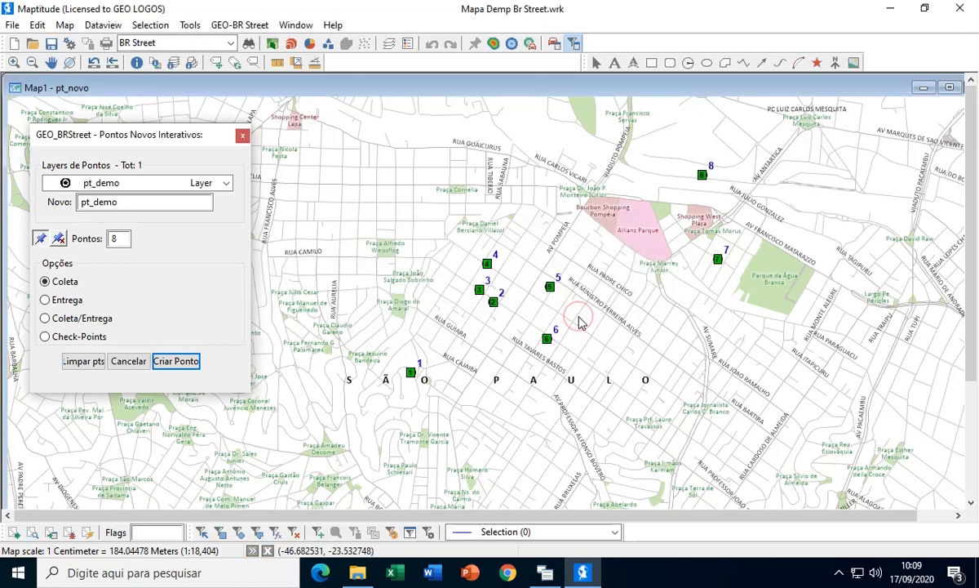
{"action": "left_click", "coordinate": [84, 361]}
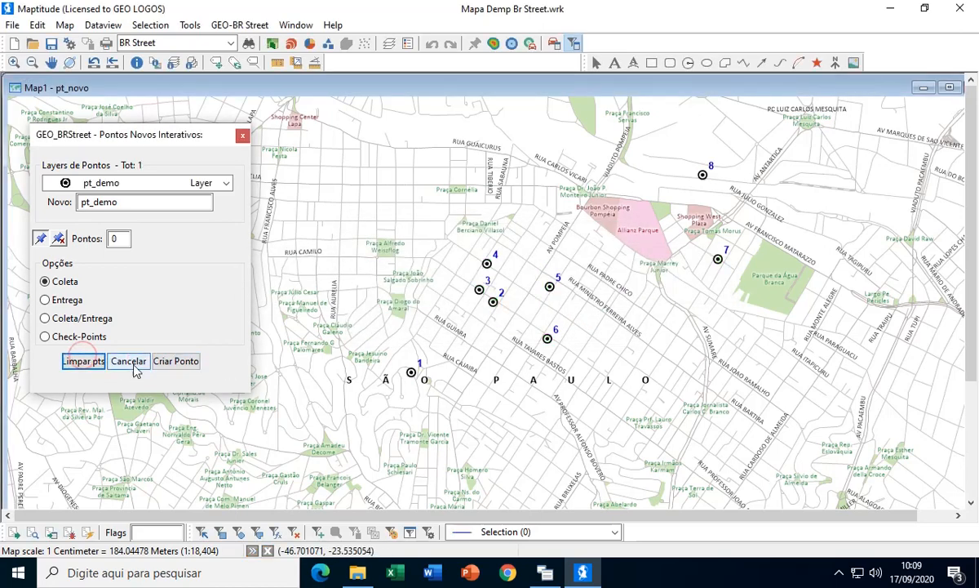
{"action": "left_click", "coordinate": [134, 366]}
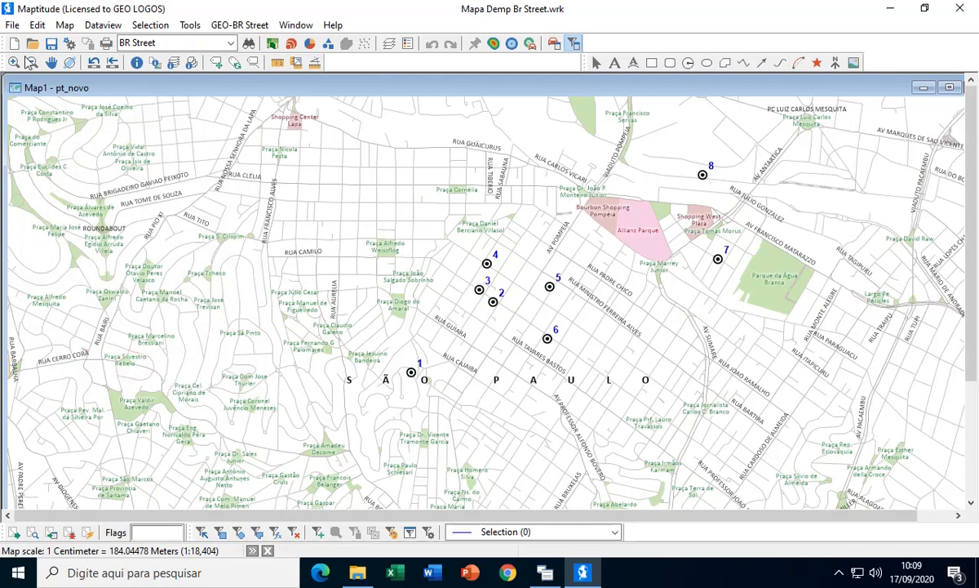
{"action": "left_click", "coordinate": [52, 63]}
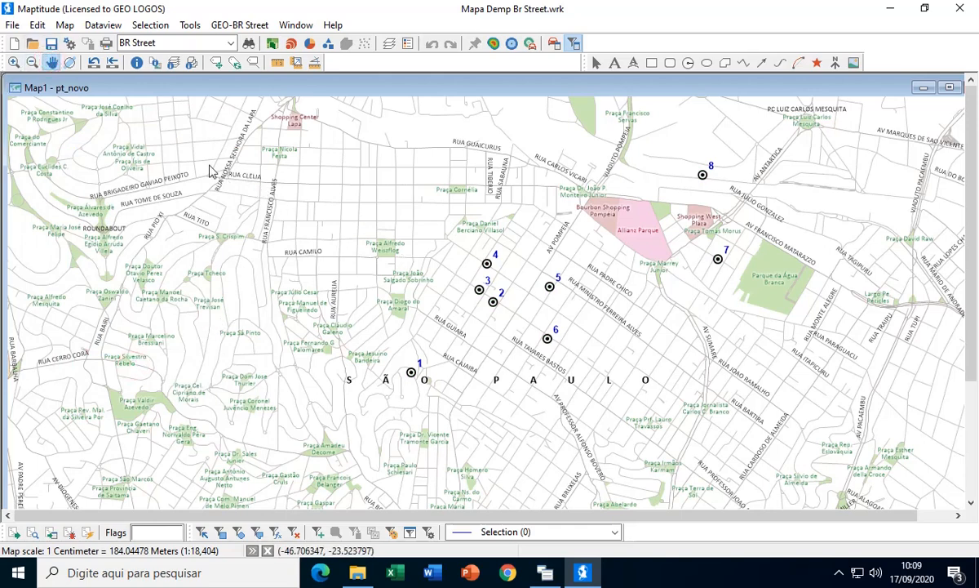
{"action": "mouse_move", "coordinate": [210, 172]}
{"action": "left_click", "coordinate": [104, 25]}
{"action": "left_click", "coordinate": [111, 42]}
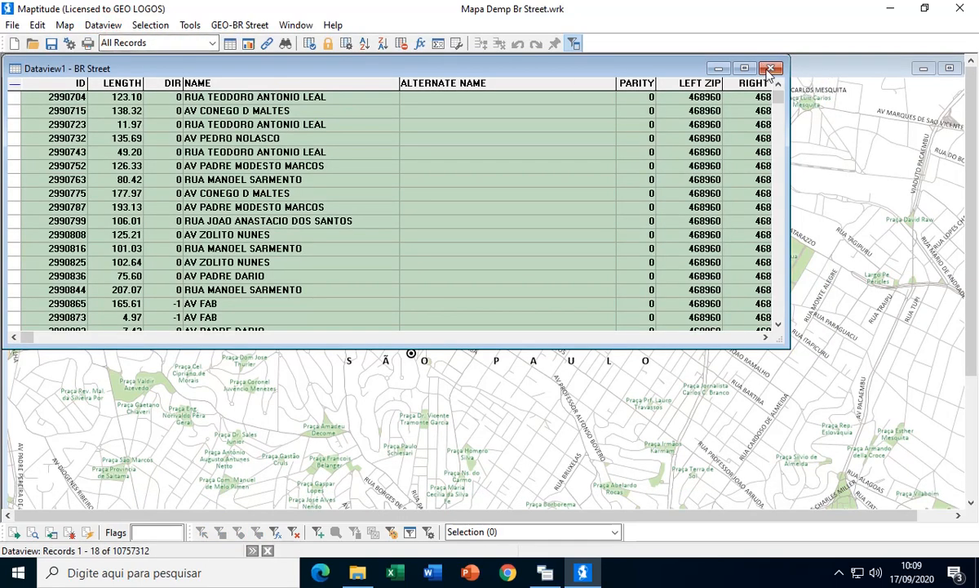
{"action": "left_click", "coordinate": [771, 68]}
- Make pt_demo the working layer and open a dataview of its records
{"action": "left_click", "coordinate": [170, 42]}
{"action": "left_click", "coordinate": [145, 119]}
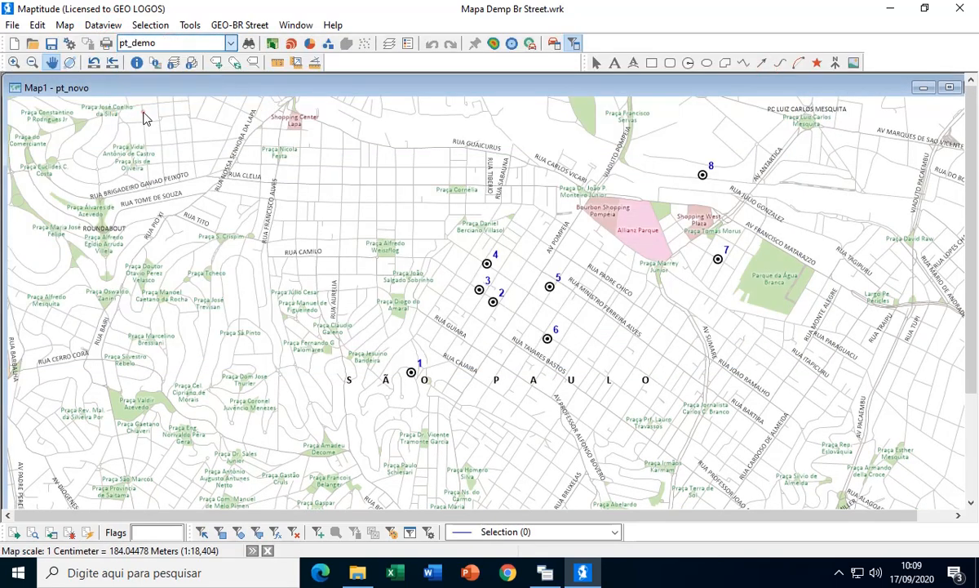
{"action": "left_click", "coordinate": [103, 25]}
{"action": "left_click", "coordinate": [118, 45]}
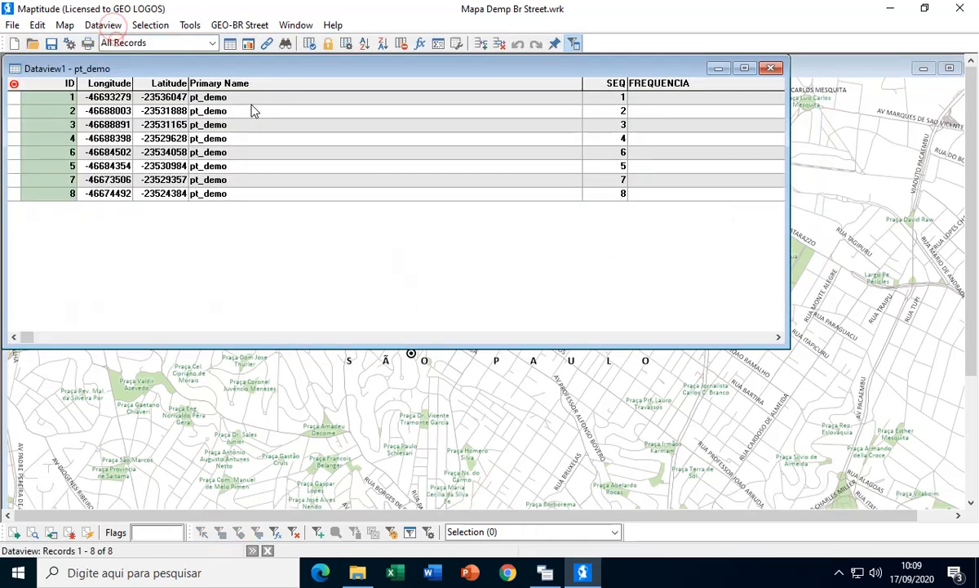
- Examine the pt_demo layer's attribute columns from FREQUENCIA and TURNO through the SETOR, ORDEM and estimate fields to SETOR_QUA
{"action": "left_click", "coordinate": [729, 336]}
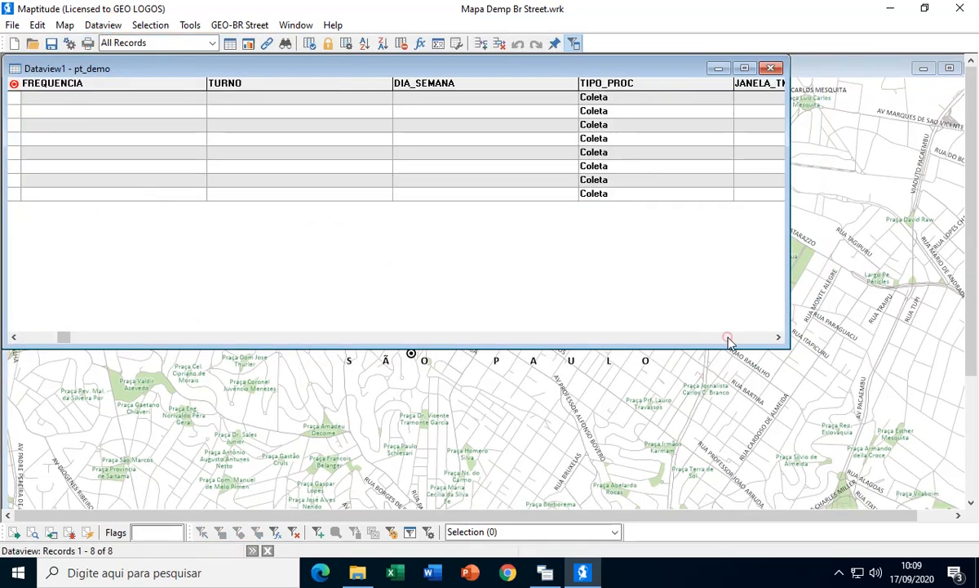
{"action": "left_click", "coordinate": [729, 336]}
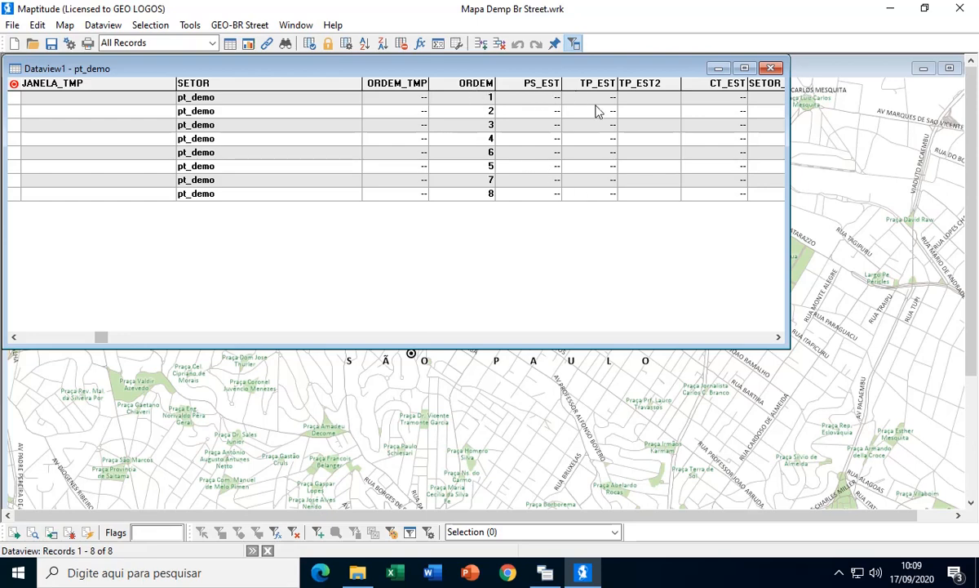
{"action": "left_click", "coordinate": [778, 337]}
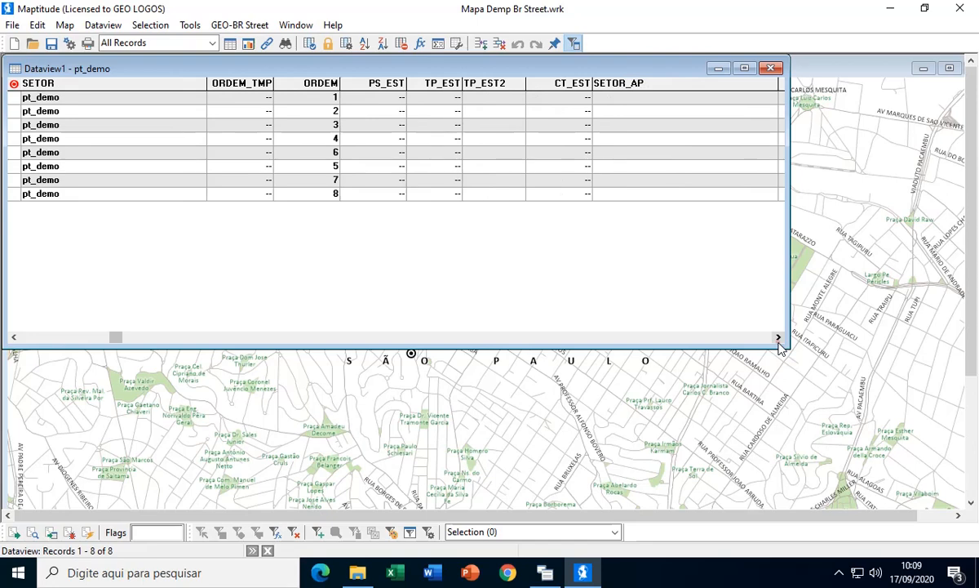
{"action": "left_click", "coordinate": [777, 337]}
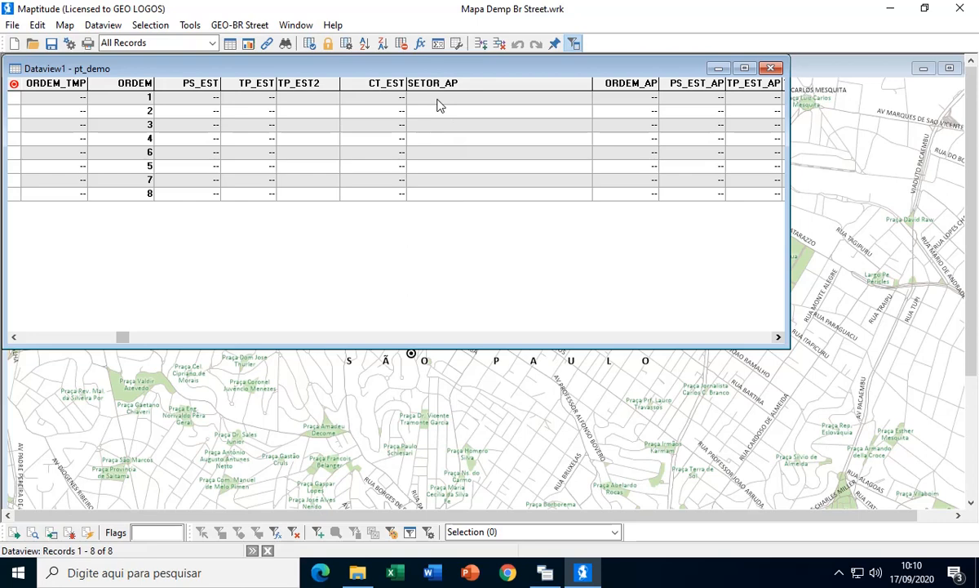
{"action": "left_click", "coordinate": [777, 337]}
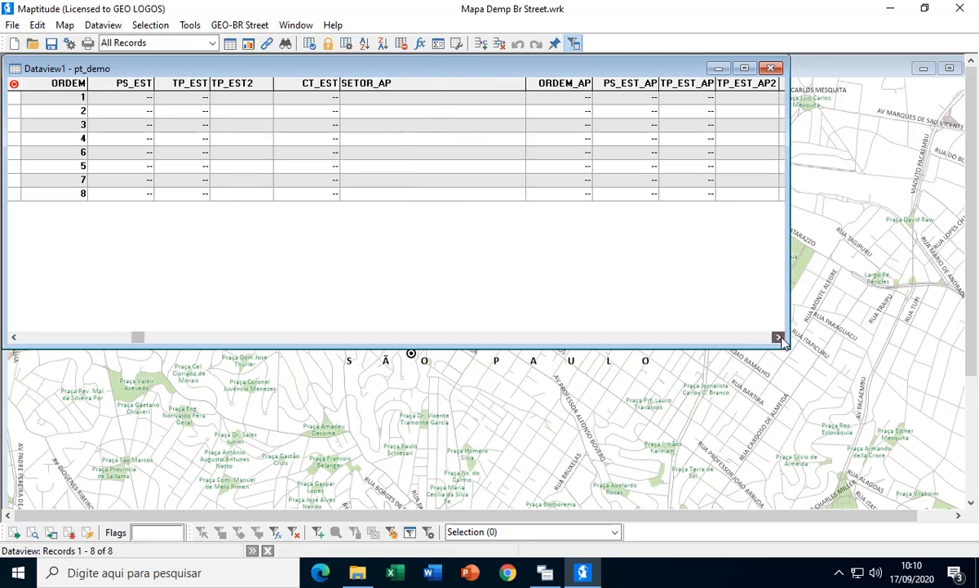
{"action": "left_click", "coordinate": [777, 337]}
{"action": "left_click", "coordinate": [778, 337]}
{"action": "left_click", "coordinate": [777, 337]}
{"action": "left_click", "coordinate": [778, 337]}
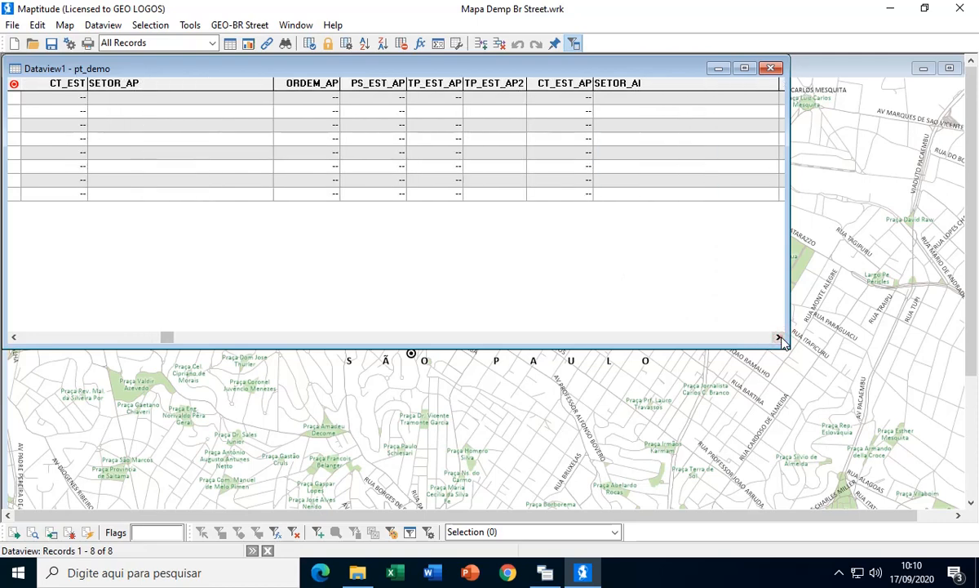
{"action": "left_click", "coordinate": [777, 337]}
{"action": "left_click", "coordinate": [778, 337]}
{"action": "left_click", "coordinate": [778, 337]}
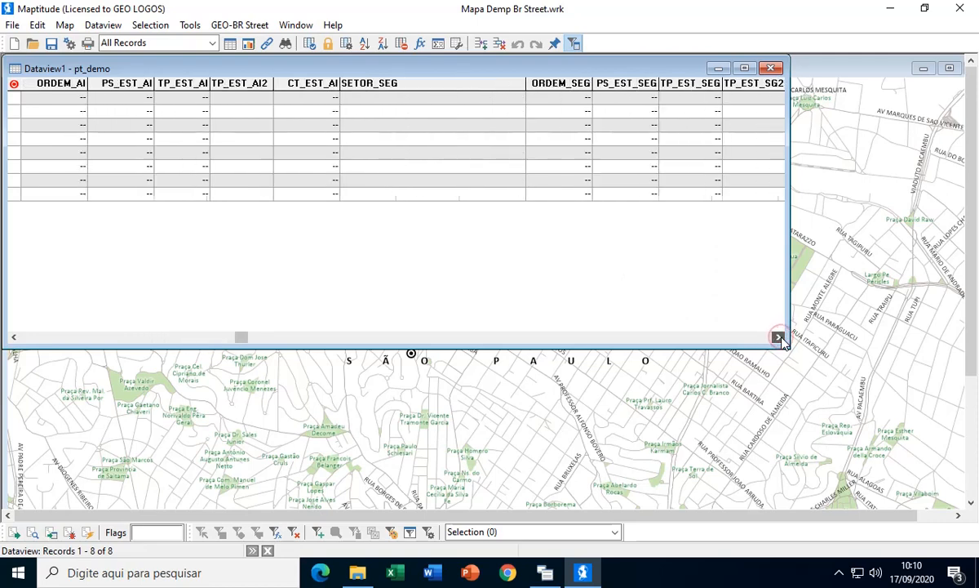
{"action": "left_click", "coordinate": [777, 337]}
{"action": "left_click", "coordinate": [778, 337]}
{"action": "left_click", "coordinate": [777, 337]}
{"action": "left_click", "coordinate": [778, 337]}
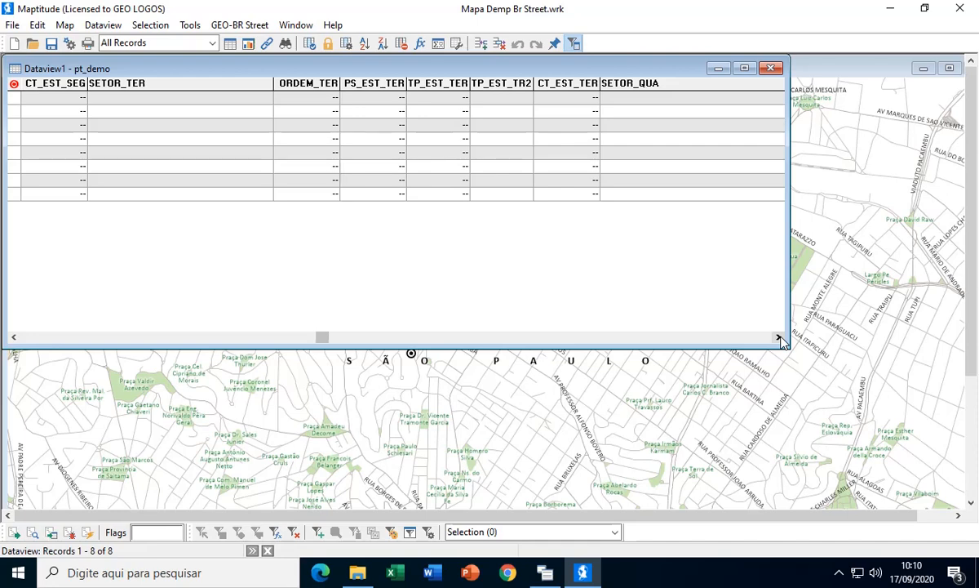
- Close the pt_demo dataview and review the GEO-BR Street Ponto a Ponto applications
{"action": "left_click", "coordinate": [771, 68]}
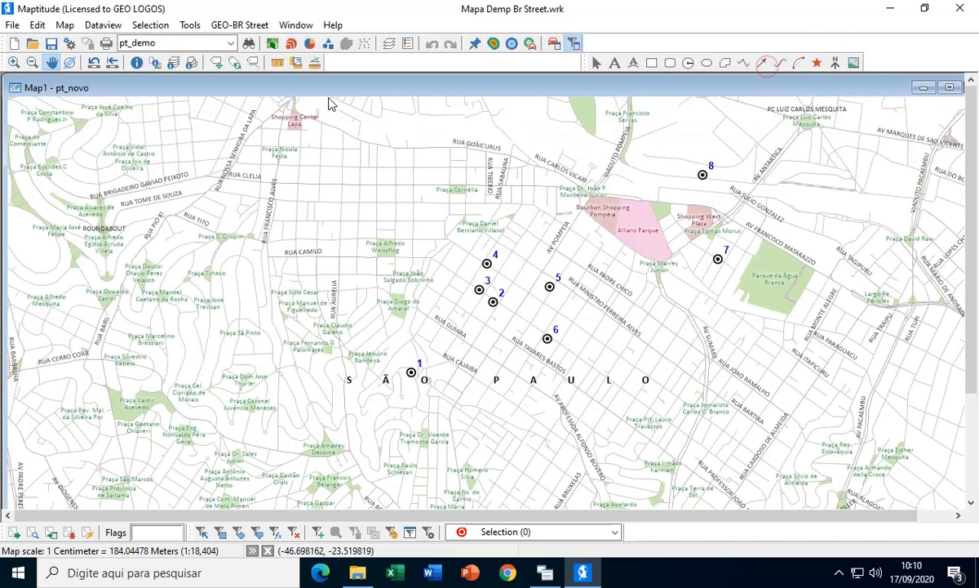
{"action": "left_click", "coordinate": [248, 28]}
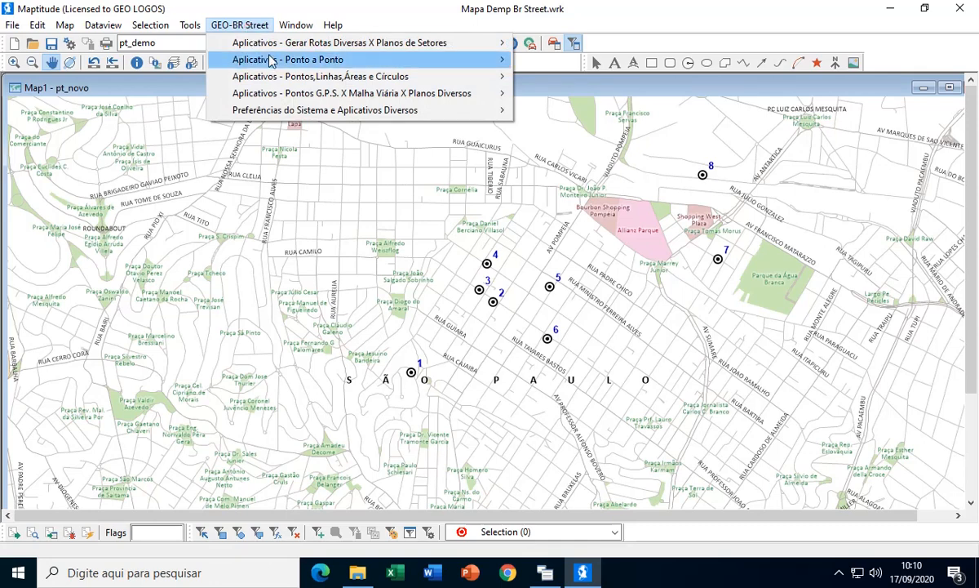
{"action": "mouse_move", "coordinate": [273, 60]}
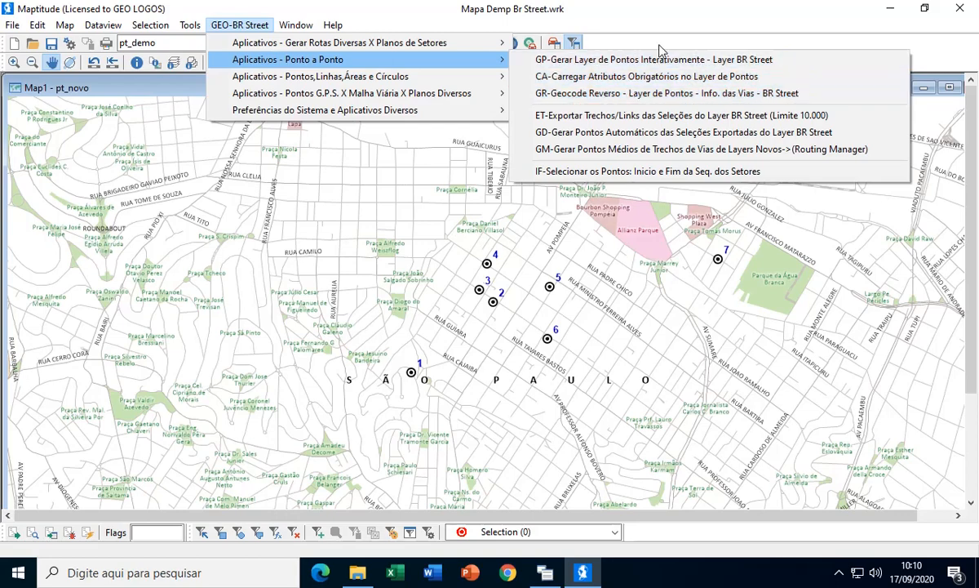
{"action": "left_click", "coordinate": [658, 20]}
- Open a new dataview of pt_demo, examine the ENDERECO, VIA_BR, CEP, DIST_LINE and MUNICIPIO columns, and close it
{"action": "left_click", "coordinate": [103, 24]}
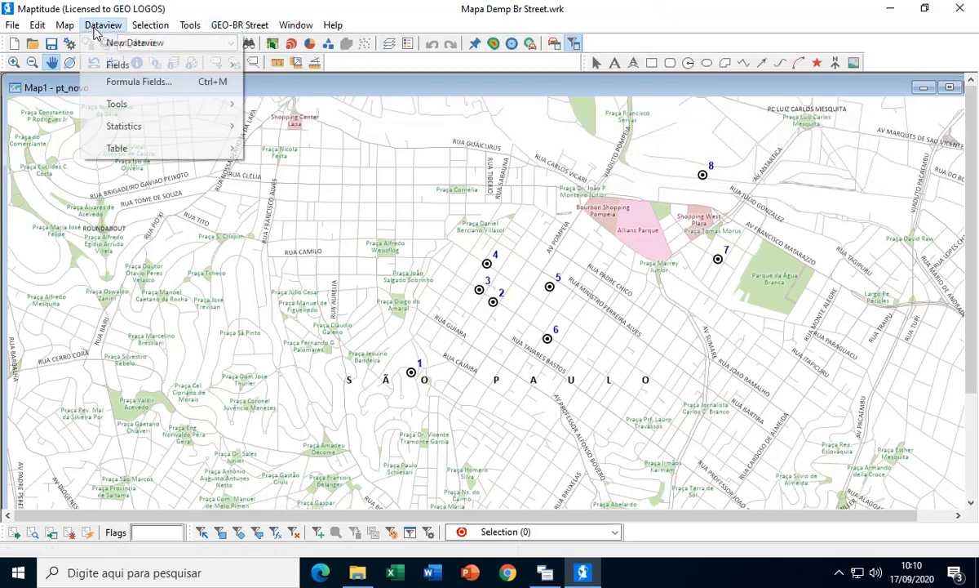
{"action": "left_click", "coordinate": [121, 41]}
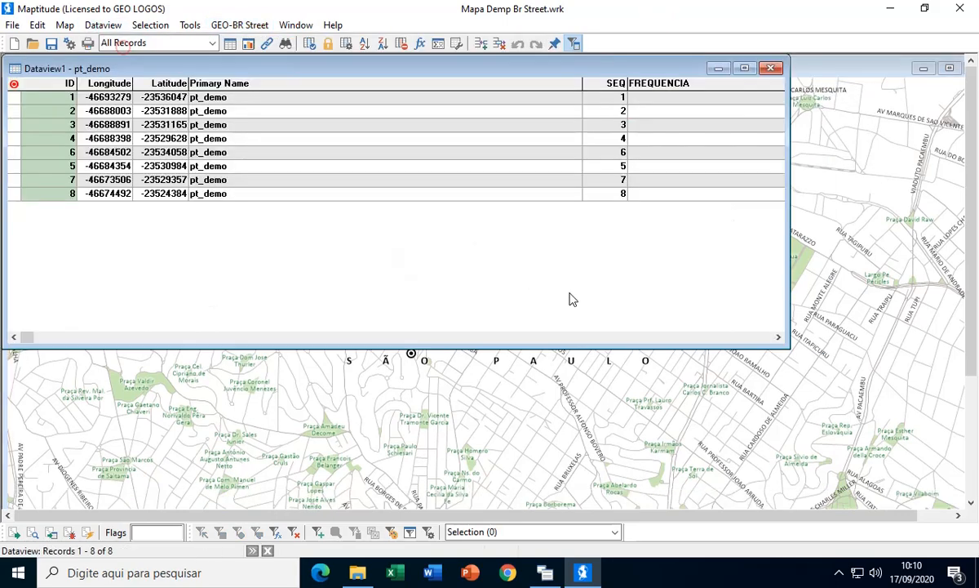
{"action": "left_click", "coordinate": [755, 338]}
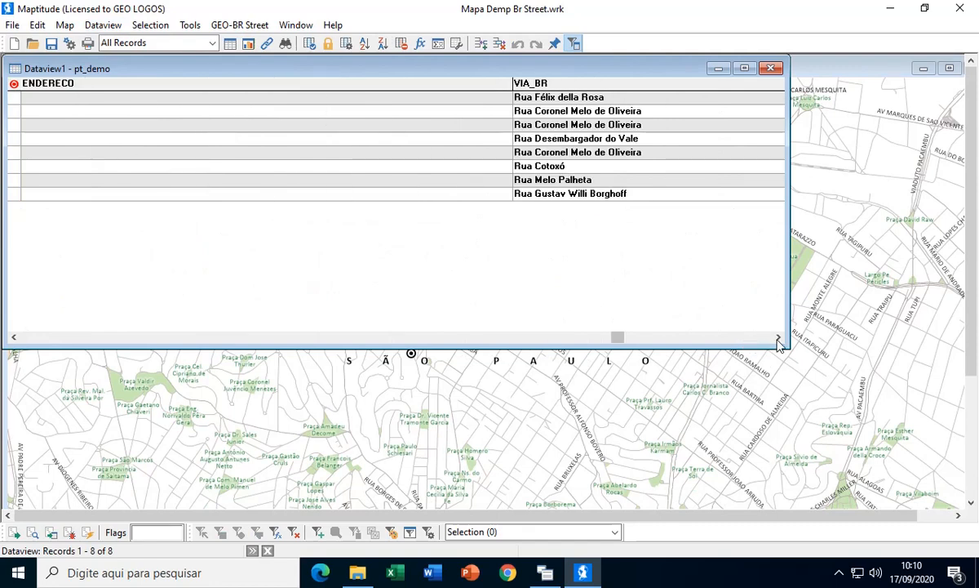
{"action": "left_click", "coordinate": [778, 336]}
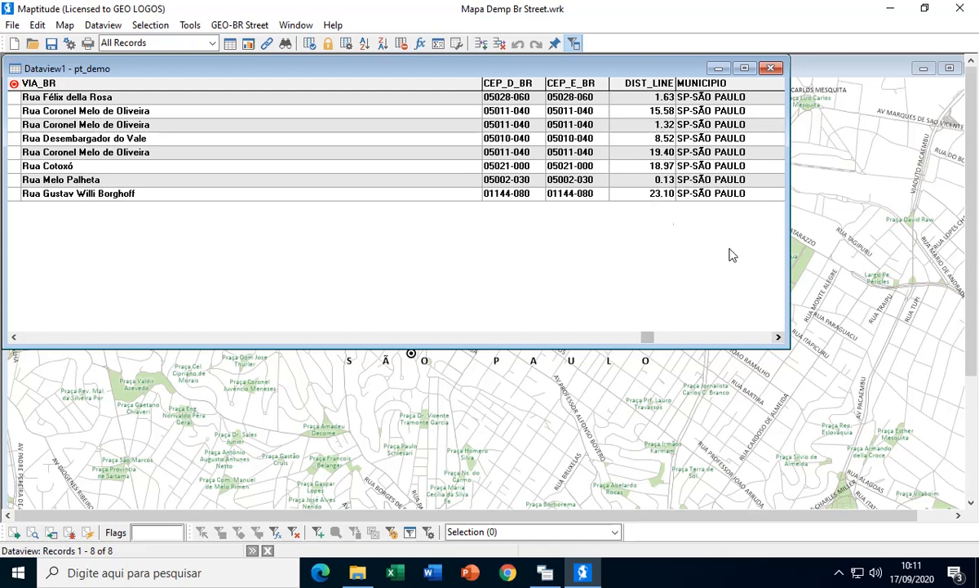
{"action": "left_click", "coordinate": [777, 336]}
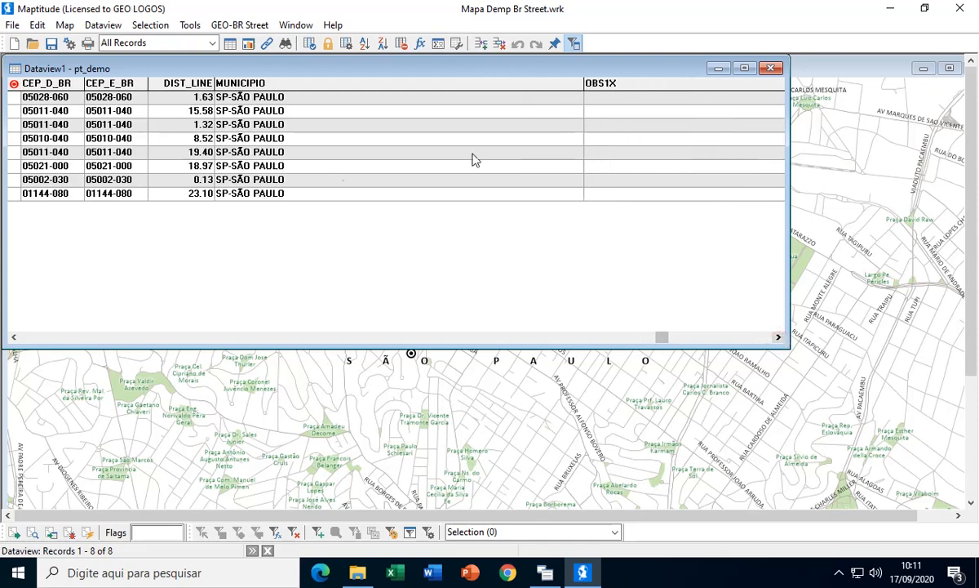
{"action": "left_click", "coordinate": [771, 68]}
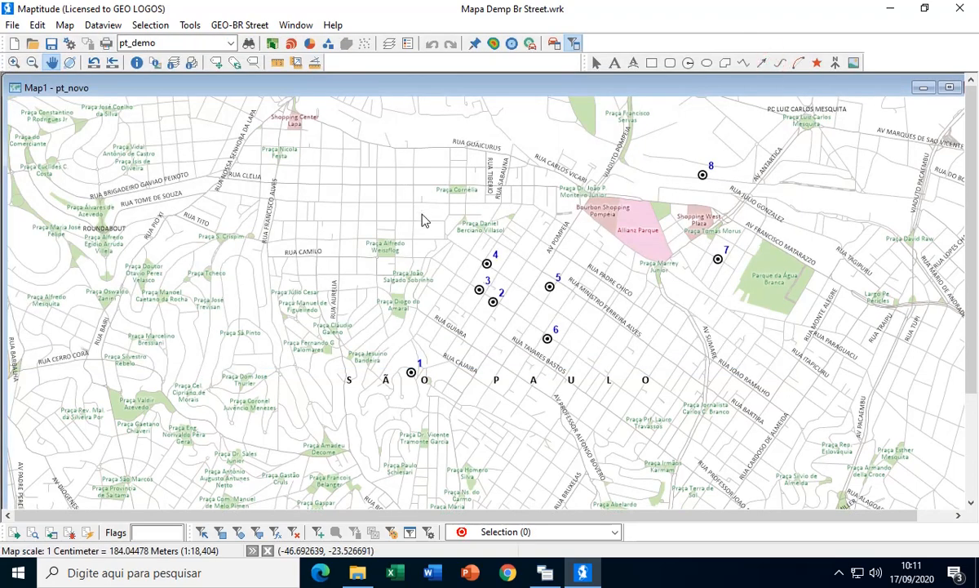
- Save the map as the uncompressed workspace "Mapa Demp Br Street" in the GEO-BR Street presentation folder
{"action": "scroll", "coordinate": [422, 219], "scroll_direction": "up", "scroll_amount": 1}
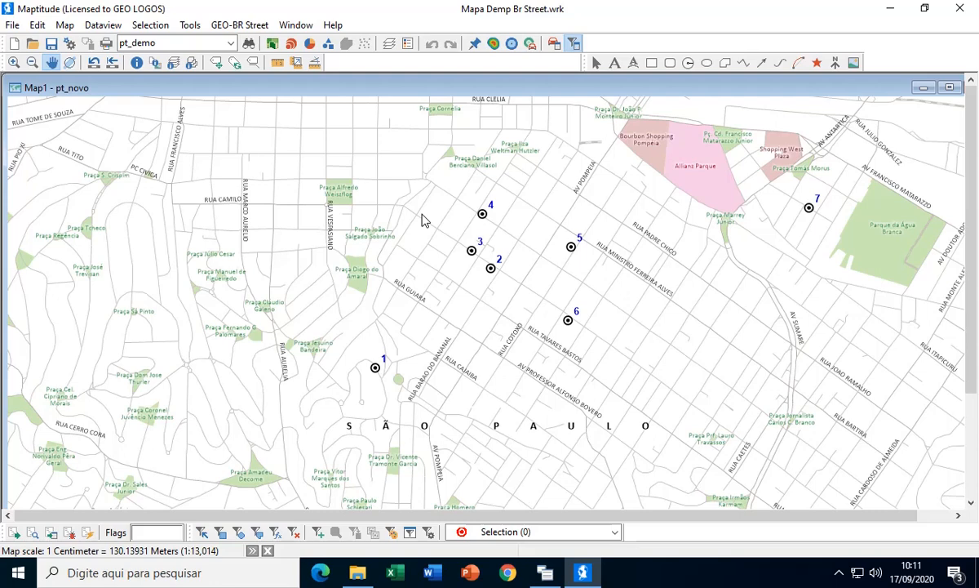
{"action": "scroll", "coordinate": [424, 219], "scroll_direction": "down", "scroll_amount": 1}
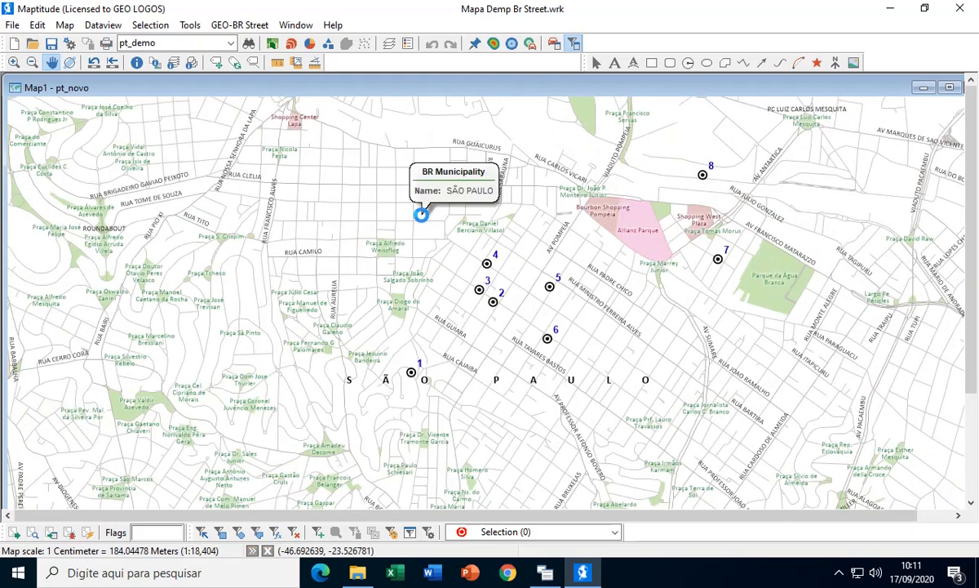
{"action": "left_click", "coordinate": [50, 43]}
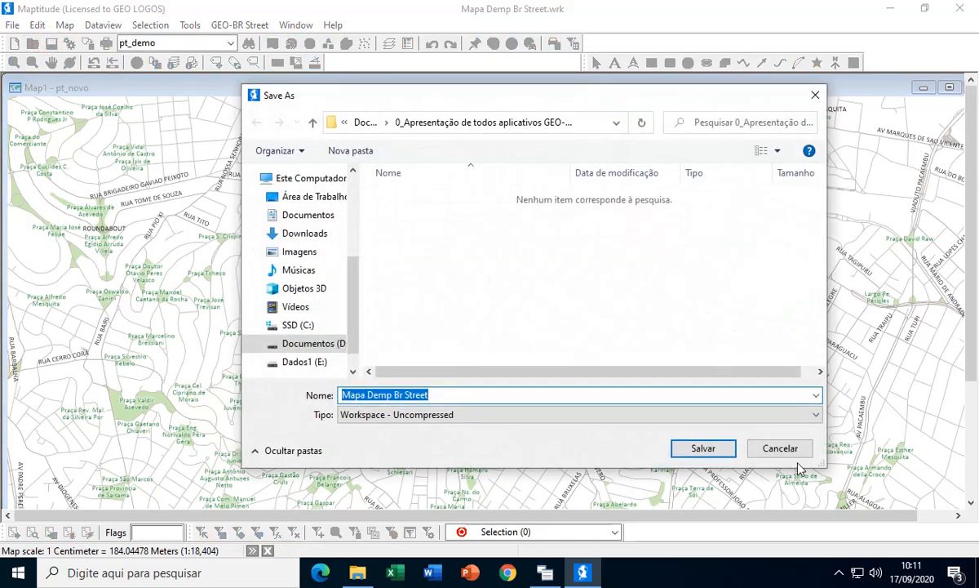
{"action": "left_click", "coordinate": [700, 449]}
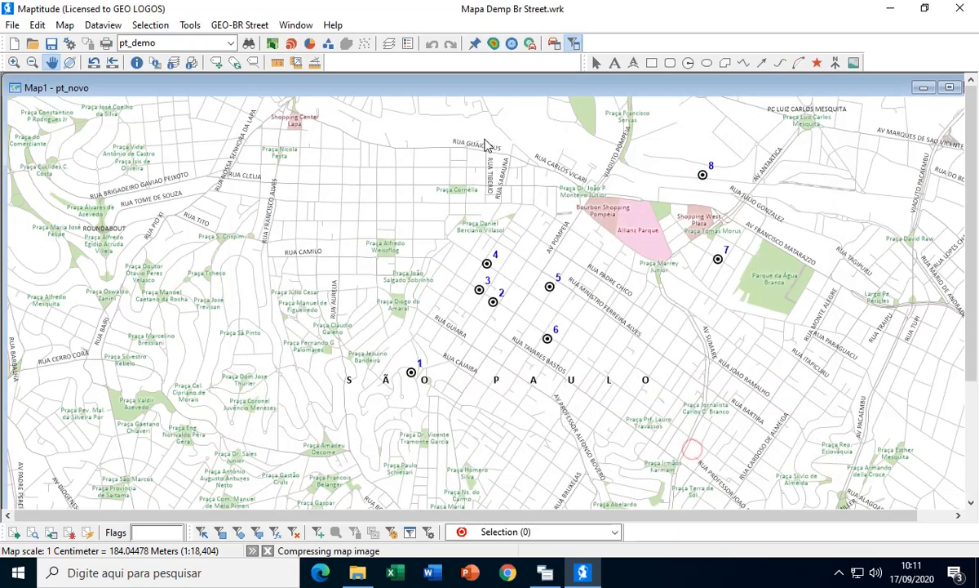
- Open the Routing & Directions Manager for BR Street and review the GEO-BR Street point-to-point and route-generation applications
{"action": "left_click", "coordinate": [554, 45]}
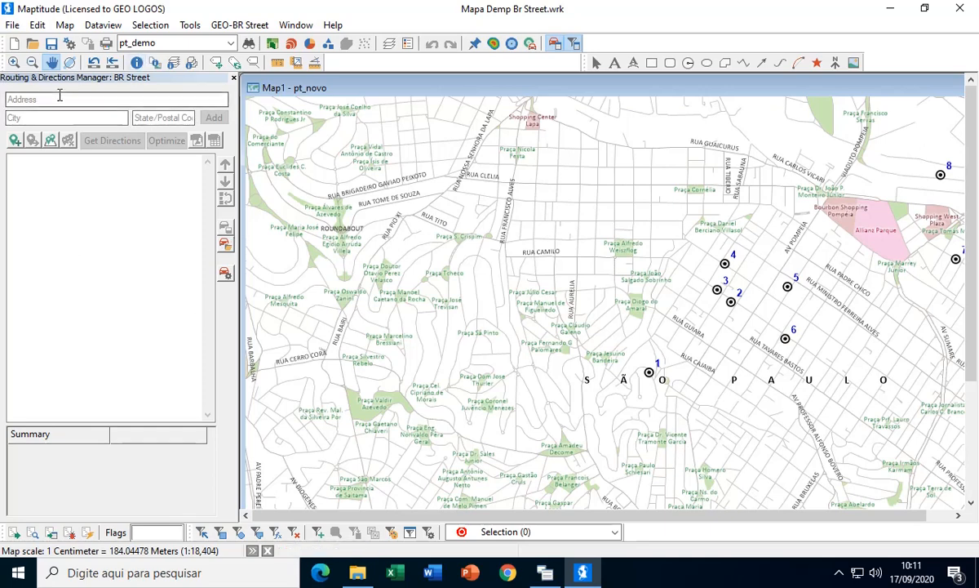
{"action": "left_click", "coordinate": [245, 24]}
{"action": "mouse_move", "coordinate": [295, 24]}
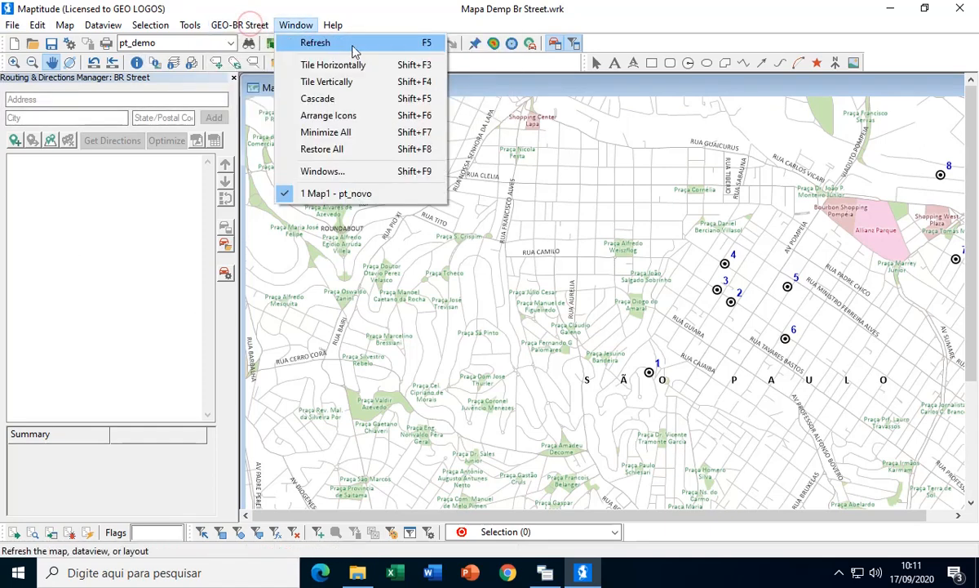
{"action": "mouse_move", "coordinate": [239, 24]}
{"action": "mouse_move", "coordinate": [269, 59]}
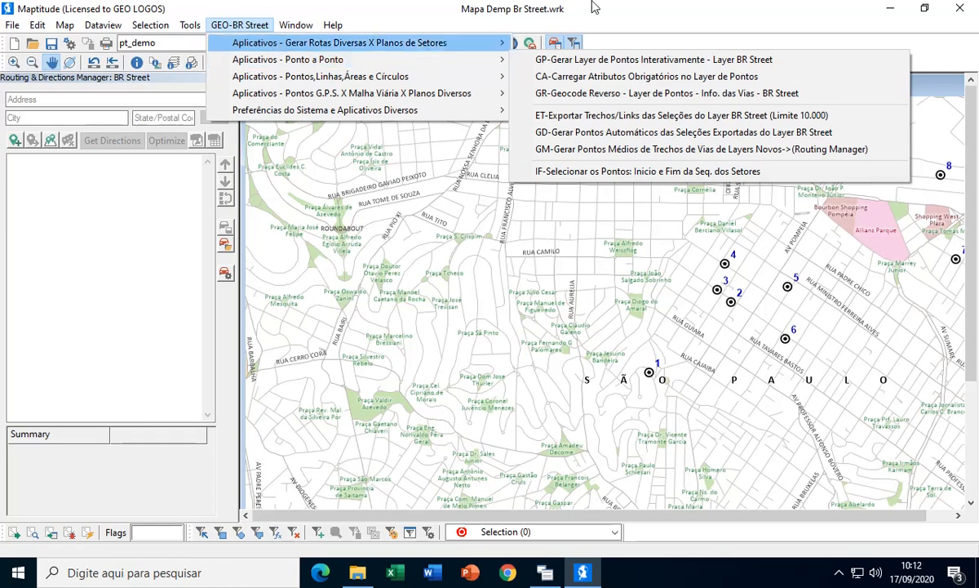
{"action": "mouse_move", "coordinate": [367, 42]}
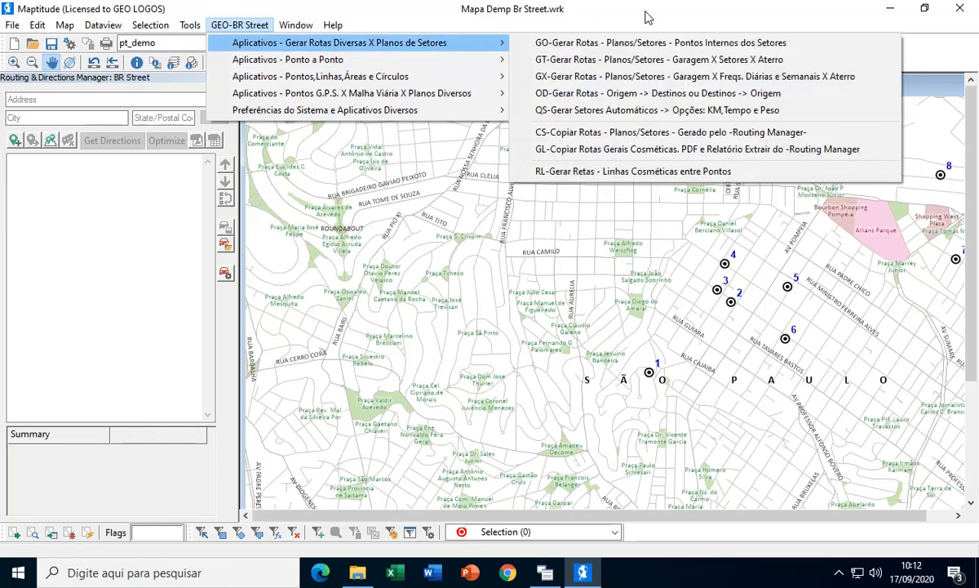
{"action": "left_click", "coordinate": [933, 71]}
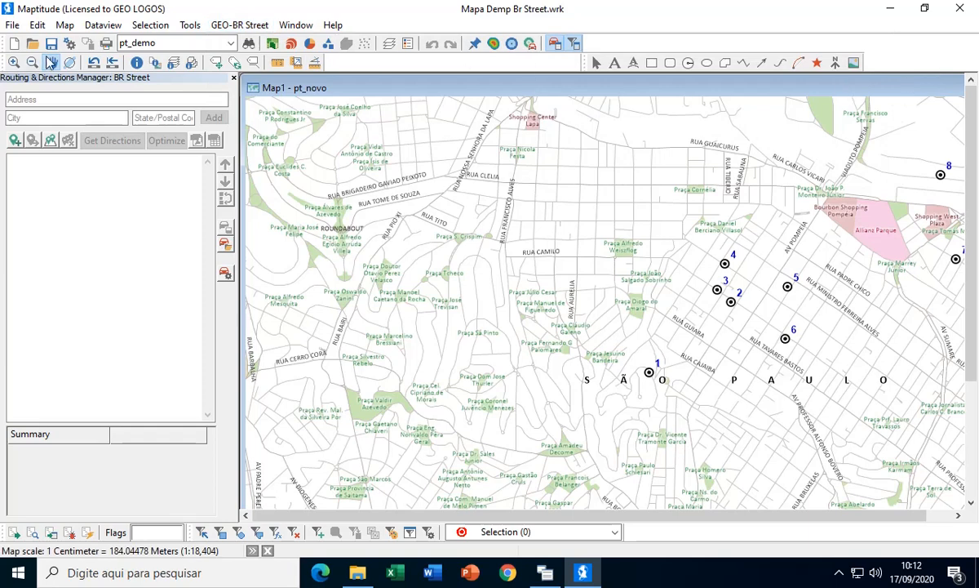
- Add seven route stops directly on the map in the streets west of the pt_demo points, starting at Rua Luís Martins
{"action": "left_click_drag", "start_coordinate": [563, 298], "coordinate": [431, 259]}
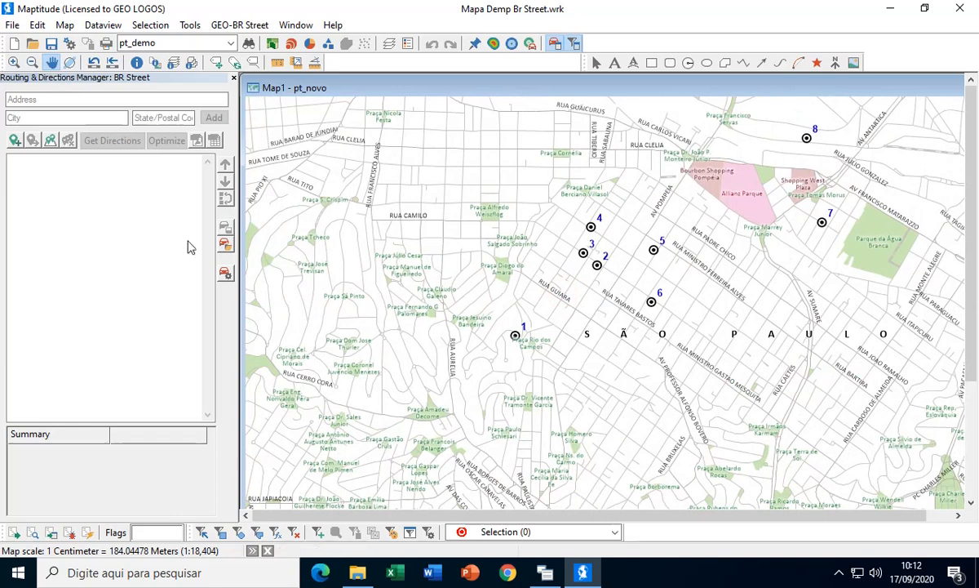
{"action": "left_click_drag", "start_coordinate": [416, 214], "coordinate": [647, 237]}
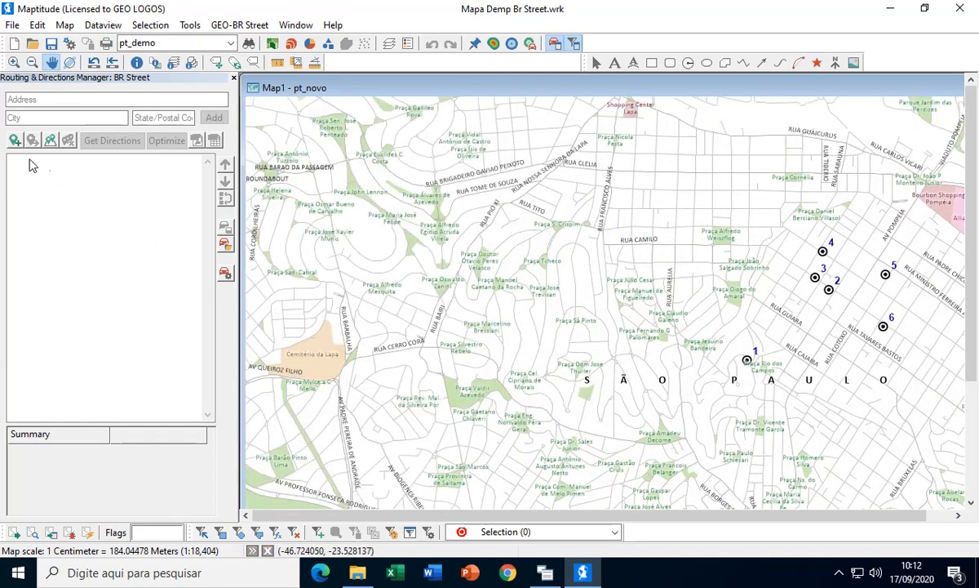
{"action": "left_click", "coordinate": [14, 139]}
{"action": "left_click", "coordinate": [557, 210]}
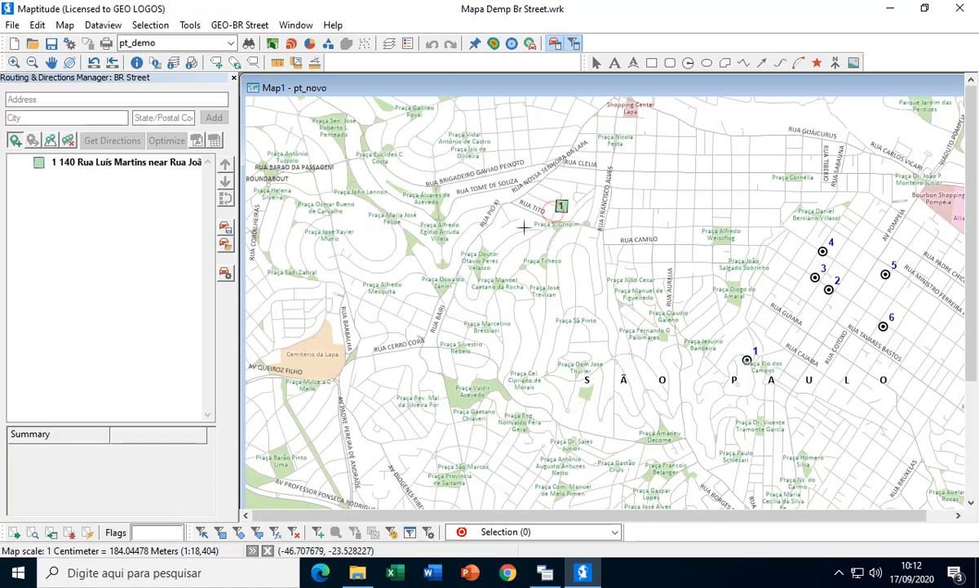
{"action": "left_click", "coordinate": [526, 226]}
{"action": "left_click", "coordinate": [434, 284]}
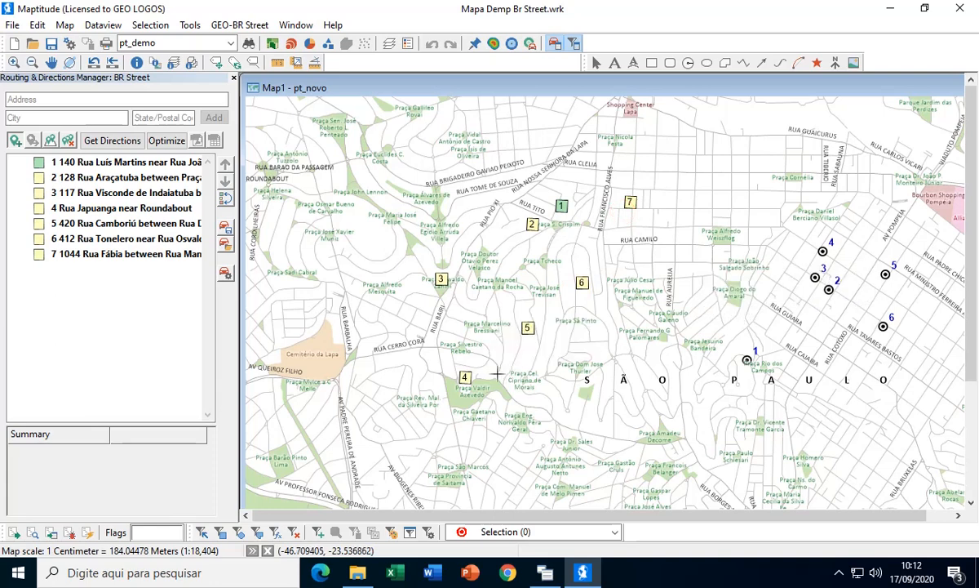
- Choose the Rua Visconde de Indaiatuba stop as the route's start and the Rua Japuanga stop as its end
{"action": "left_click", "coordinate": [59, 195]}
{"action": "right_click", "coordinate": [58, 196]}
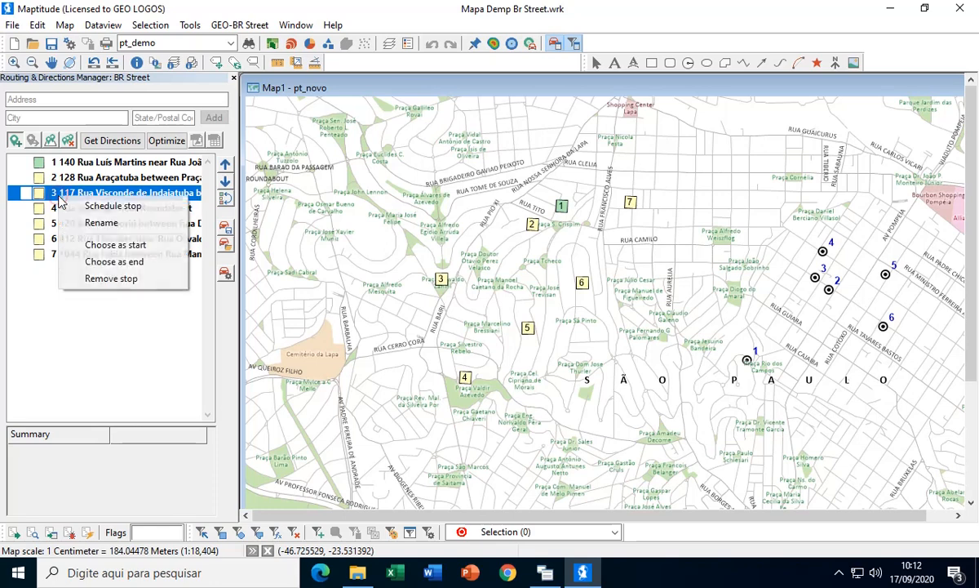
{"action": "left_click", "coordinate": [92, 244]}
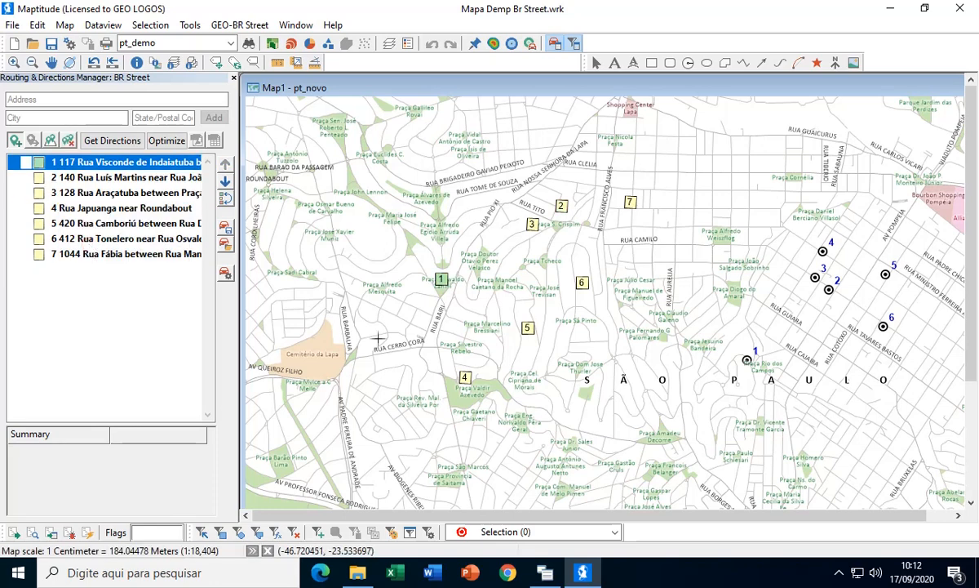
{"action": "left_click", "coordinate": [54, 208]}
{"action": "right_click", "coordinate": [54, 208]}
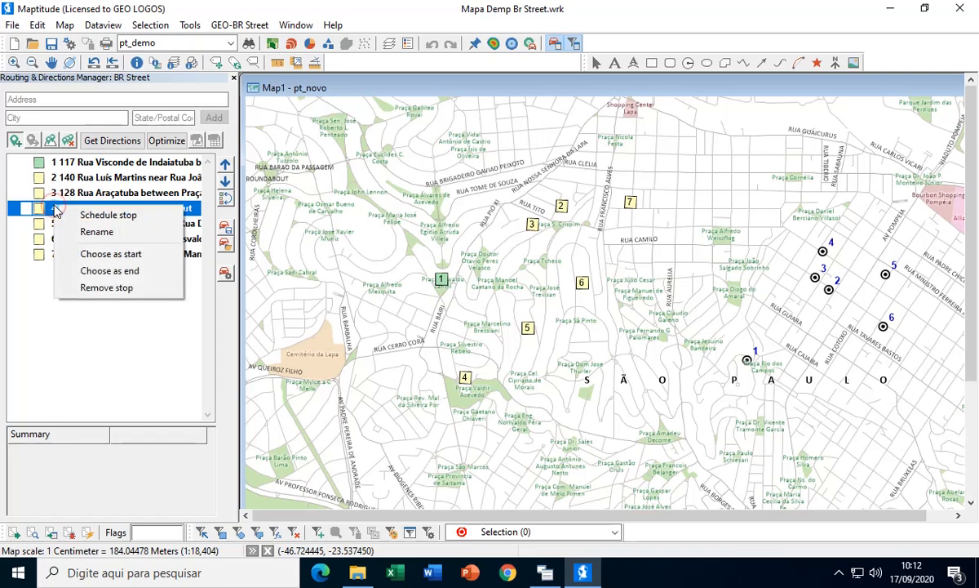
{"action": "left_click", "coordinate": [103, 272]}
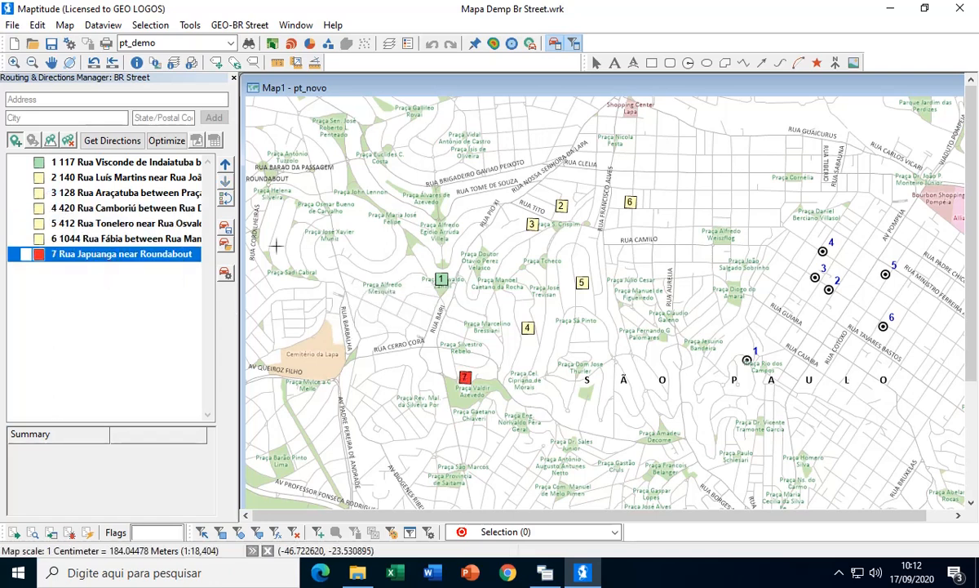
- Optimize the route through the seven stops, look over it on the map, and clear all stops
{"action": "left_click", "coordinate": [166, 141]}
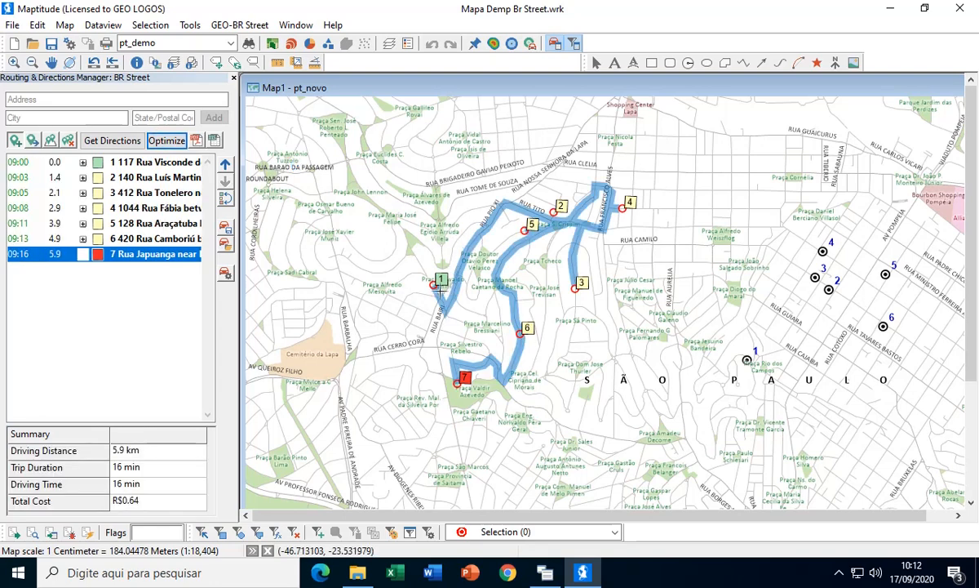
{"action": "mouse_move", "coordinate": [542, 348]}
{"action": "left_click", "coordinate": [69, 140]}
{"action": "left_click", "coordinate": [479, 333]}
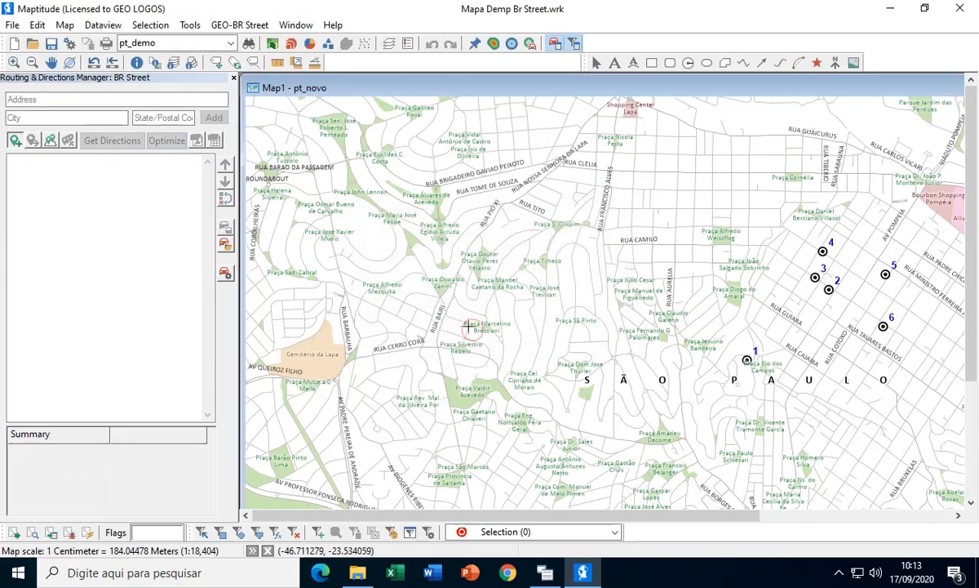
- Add route stops from all features of the pt_demo layer, with no ordering and Primary Name as the stop name
{"action": "left_click", "coordinate": [52, 62]}
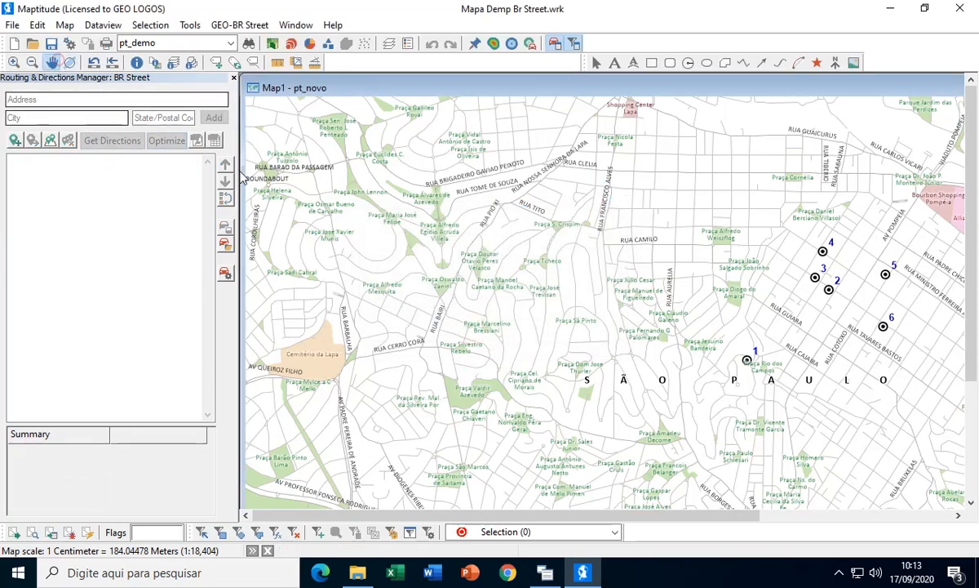
{"action": "left_click_drag", "start_coordinate": [677, 246], "coordinate": [368, 262]}
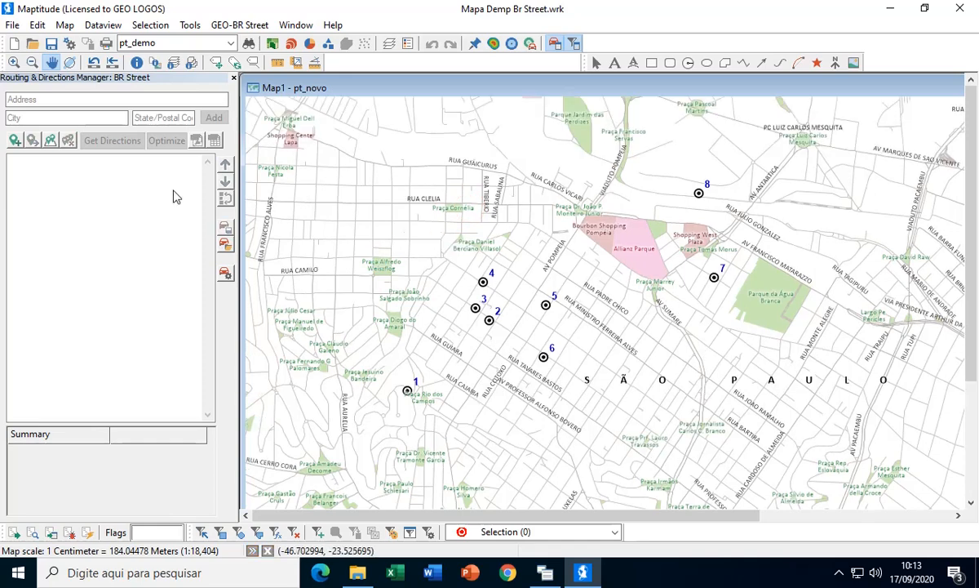
{"action": "left_click", "coordinate": [50, 142]}
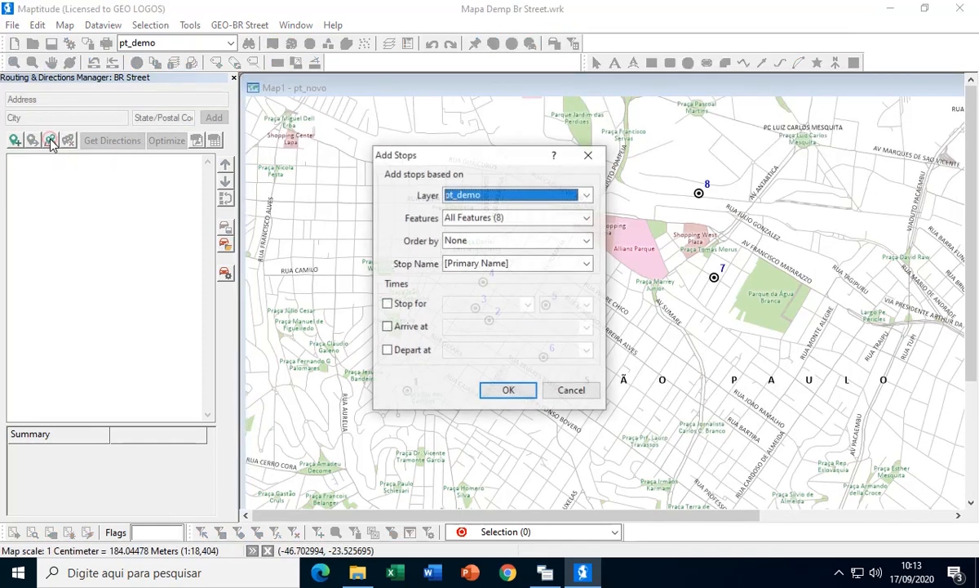
{"action": "left_click", "coordinate": [507, 219]}
{"action": "left_click", "coordinate": [510, 219]}
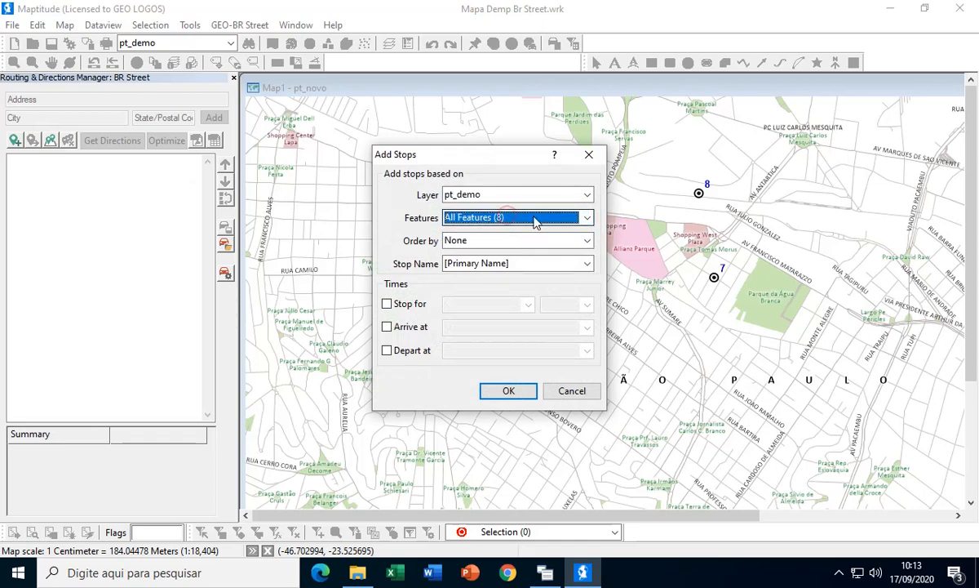
{"action": "left_click", "coordinate": [507, 390]}
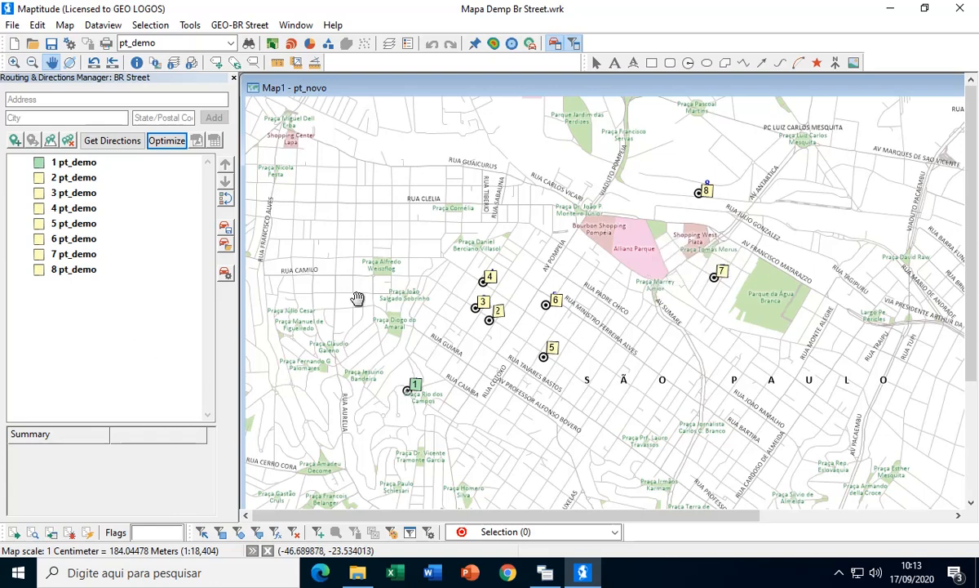
- Choose stop 8 as the route's end and optimize the route through the pt_demo stops
{"action": "left_click", "coordinate": [69, 164]}
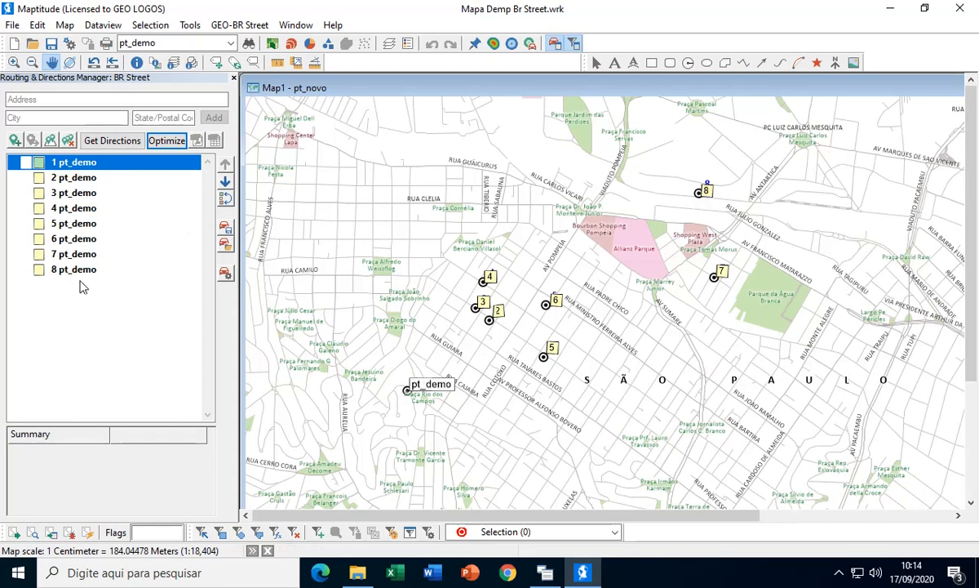
{"action": "left_click", "coordinate": [54, 270]}
{"action": "right_click", "coordinate": [55, 274]}
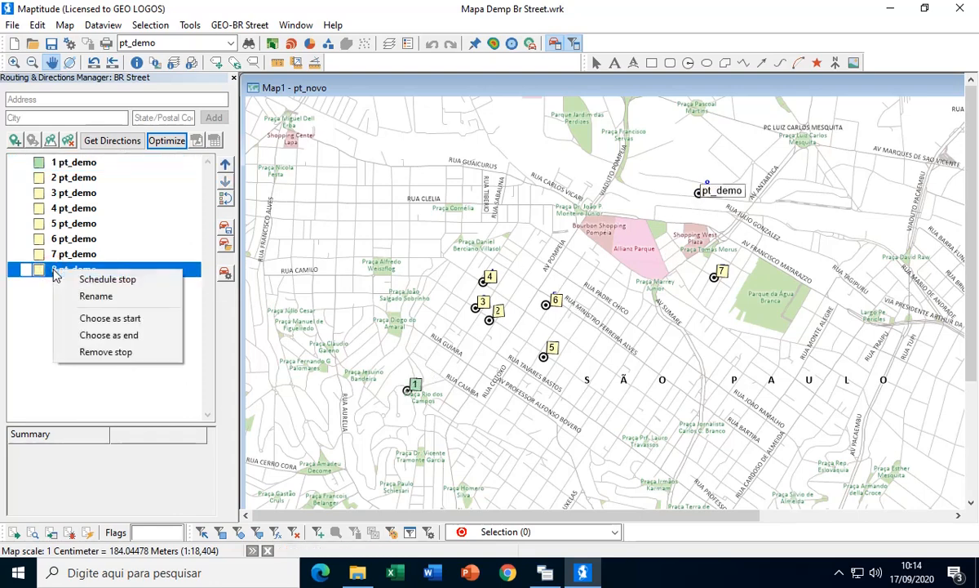
{"action": "left_click", "coordinate": [95, 336]}
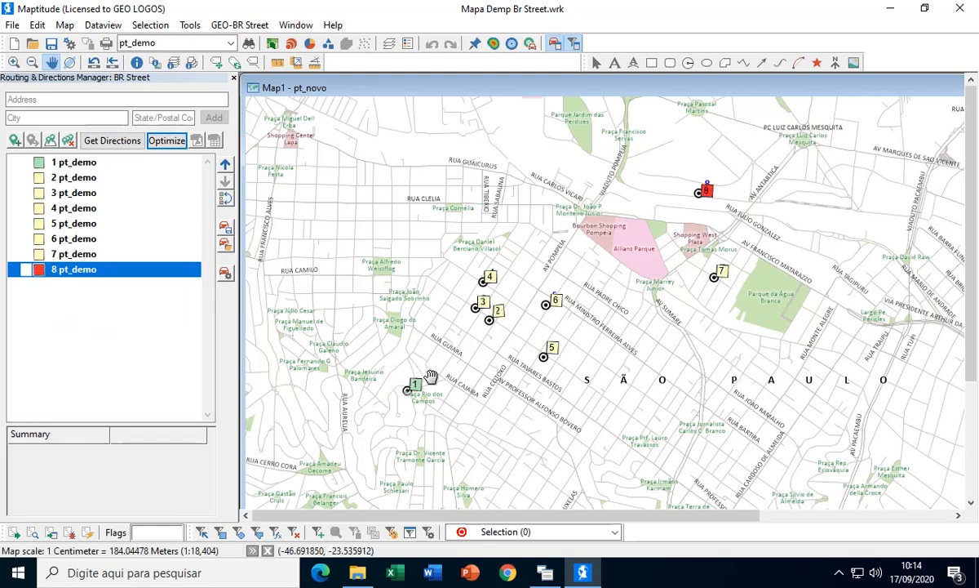
{"action": "mouse_move", "coordinate": [695, 186]}
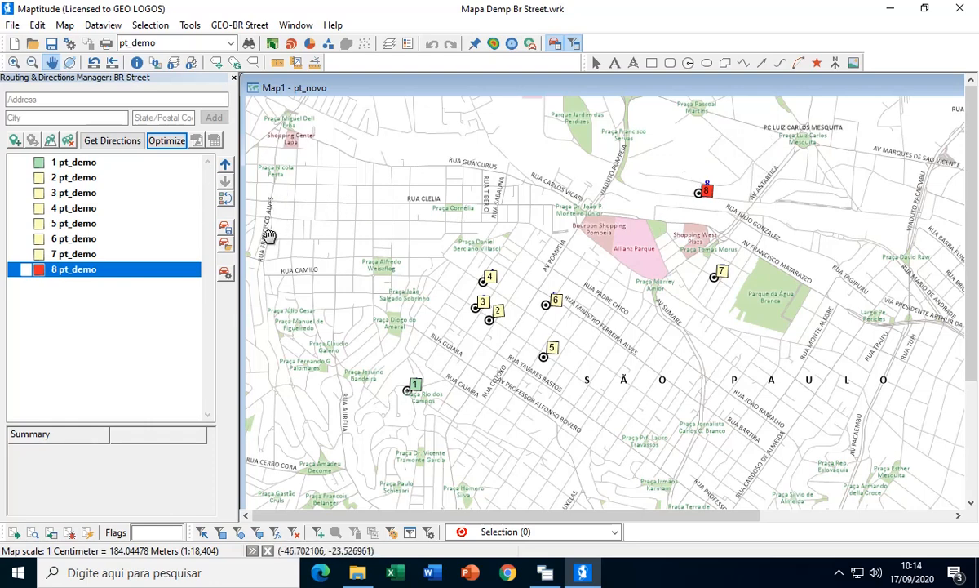
{"action": "left_click", "coordinate": [162, 142]}
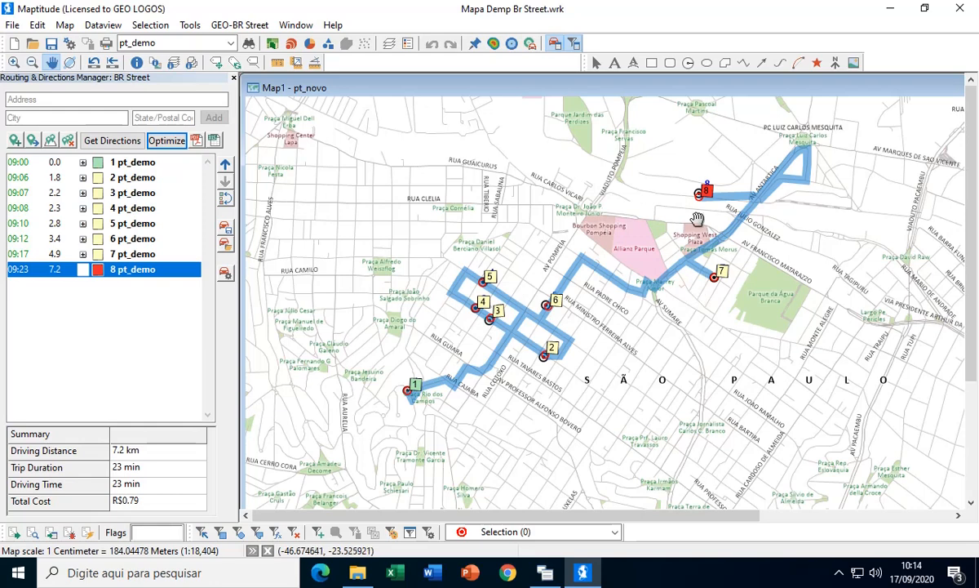
{"action": "mouse_move", "coordinate": [698, 204]}
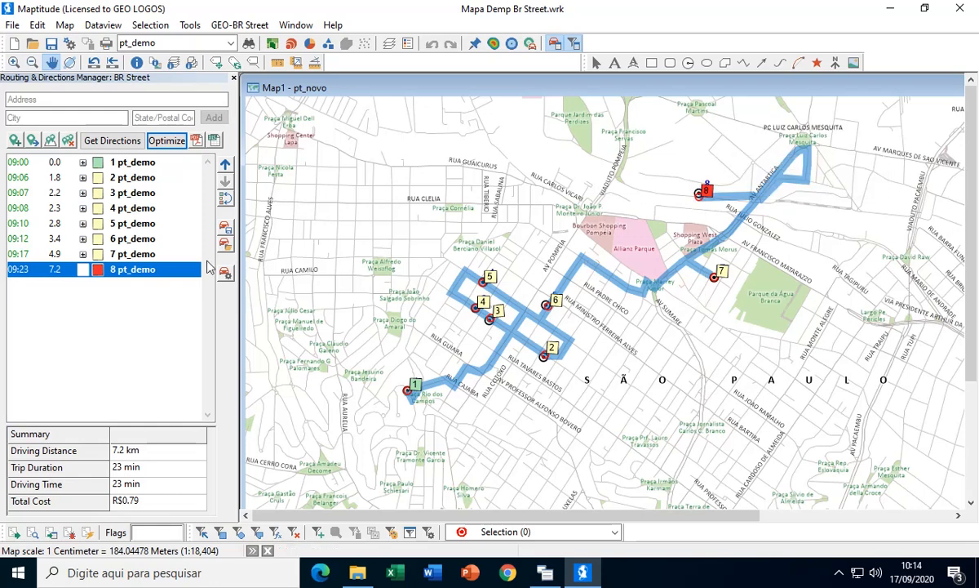
- Clear all routes and stops from the map, leaving the Add Stops settings unapplied
{"action": "left_click", "coordinate": [68, 140]}
{"action": "left_click", "coordinate": [481, 331]}
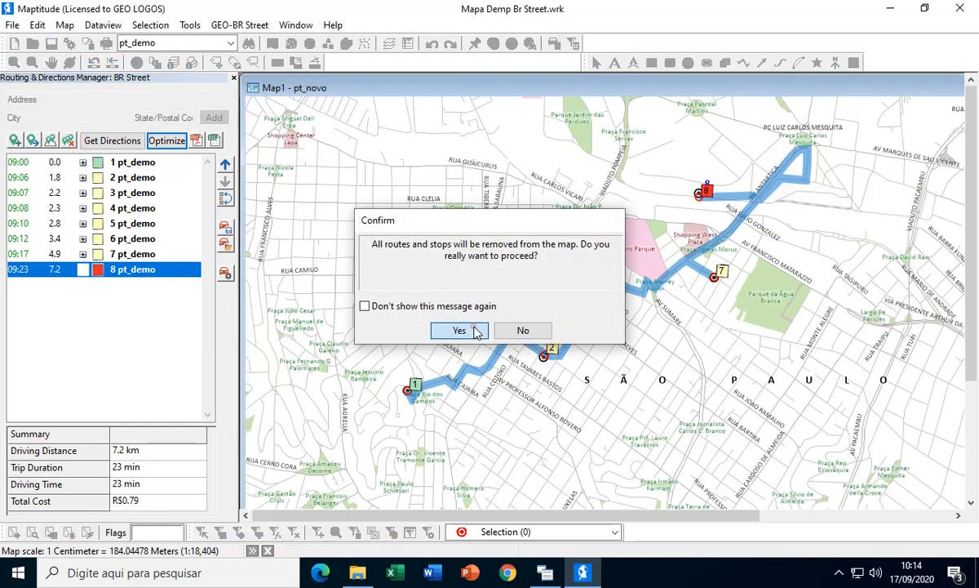
{"action": "left_click", "coordinate": [50, 141]}
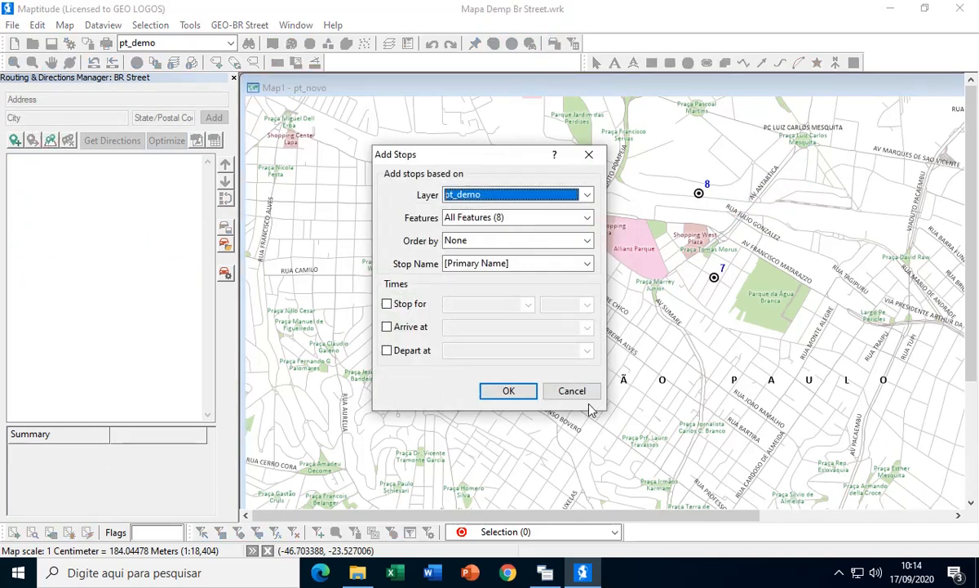
{"action": "left_click", "coordinate": [572, 391]}
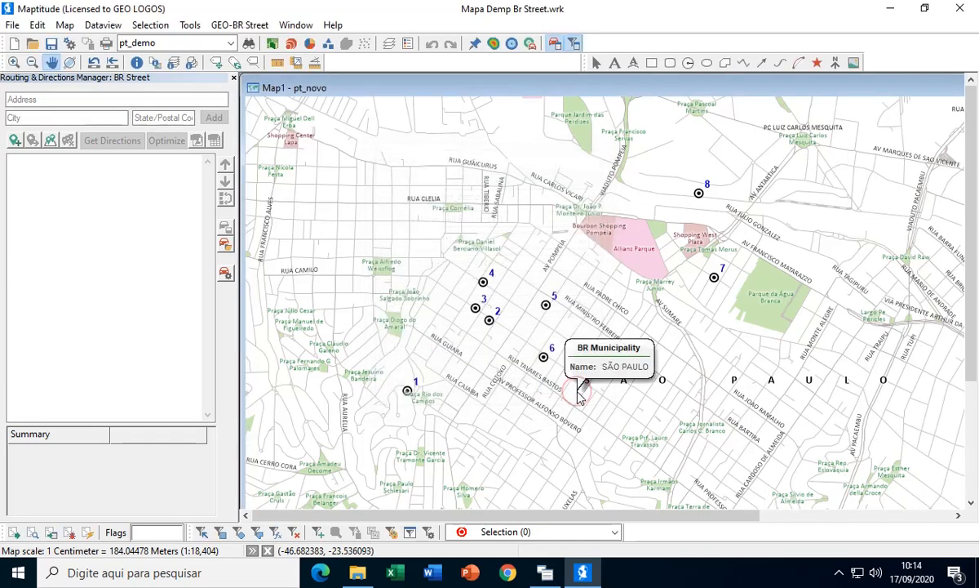
- Open the route options, compare the Shortest and Fastest route types, keep Fastest, and look over the driving speeds by road class
{"action": "left_click", "coordinate": [226, 272]}
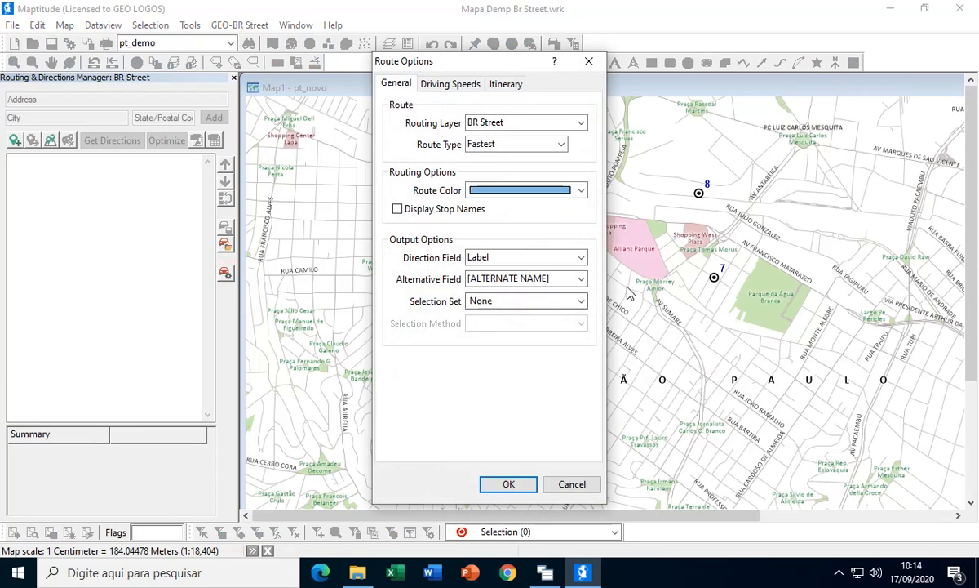
{"action": "left_click", "coordinate": [561, 144]}
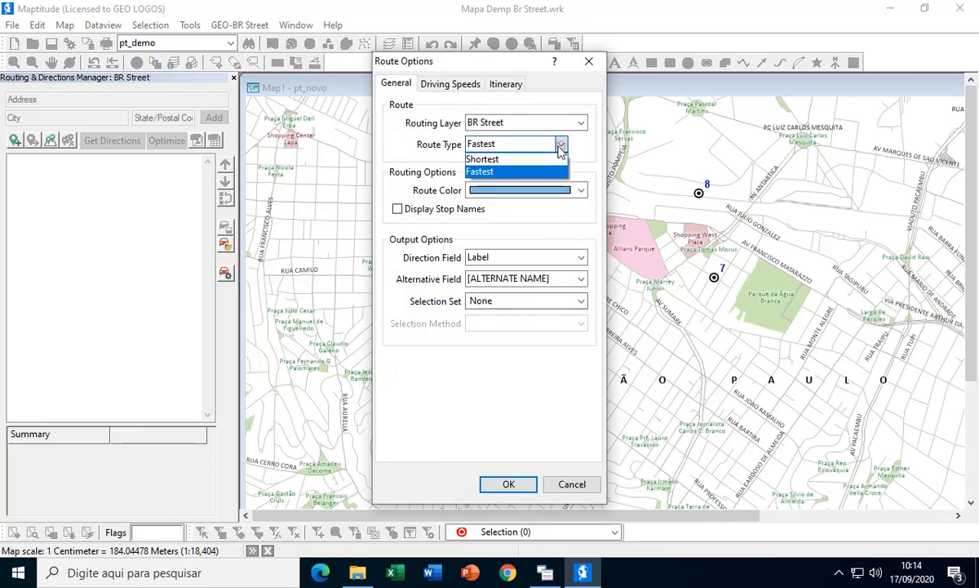
{"action": "left_click", "coordinate": [490, 171]}
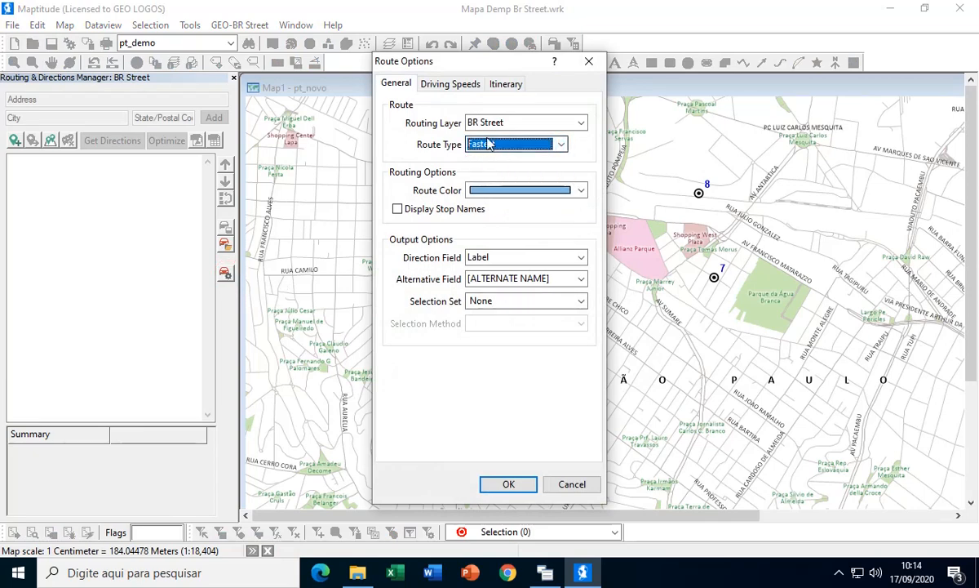
{"action": "left_click", "coordinate": [561, 144]}
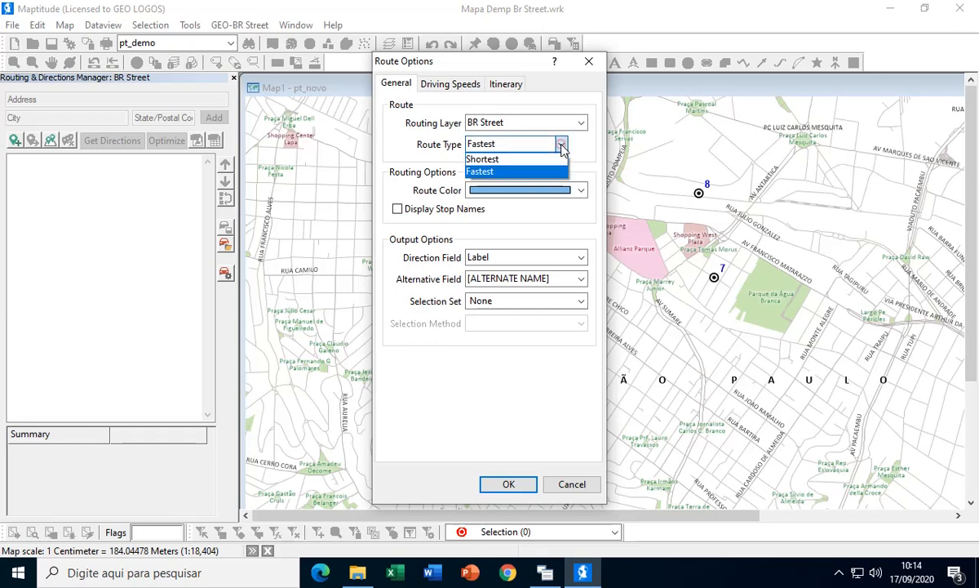
{"action": "left_click", "coordinate": [508, 160]}
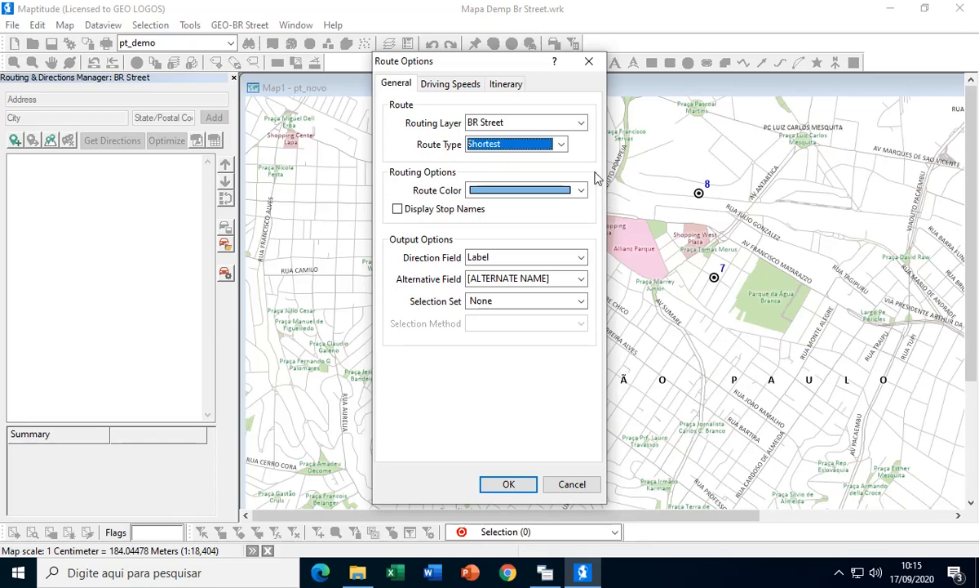
{"action": "left_click", "coordinate": [562, 144]}
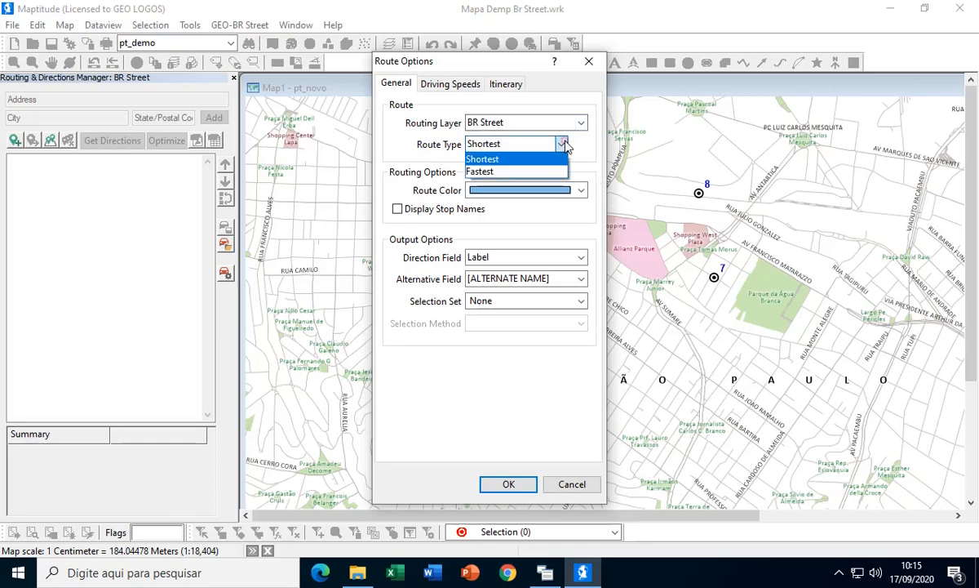
{"action": "left_click", "coordinate": [489, 173]}
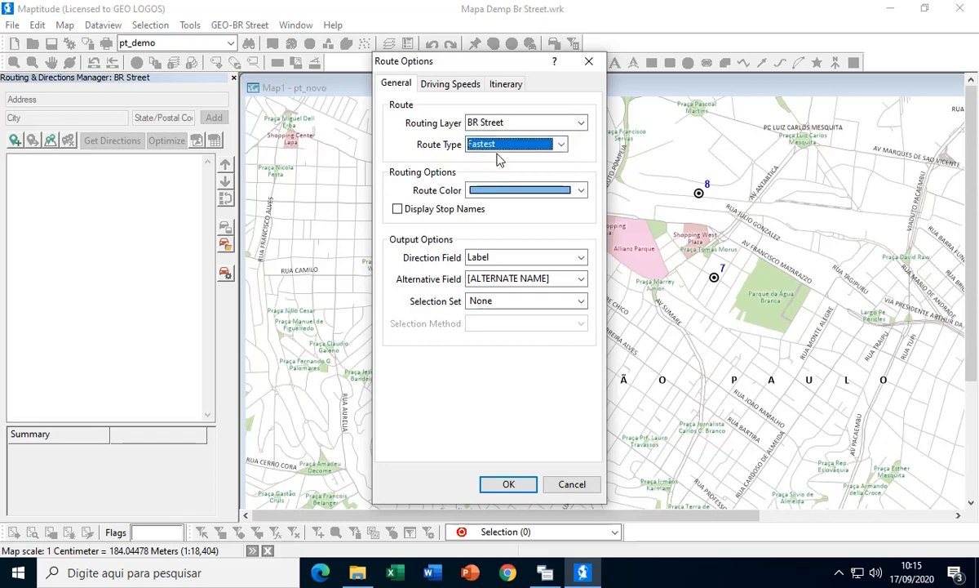
{"action": "left_click", "coordinate": [445, 84]}
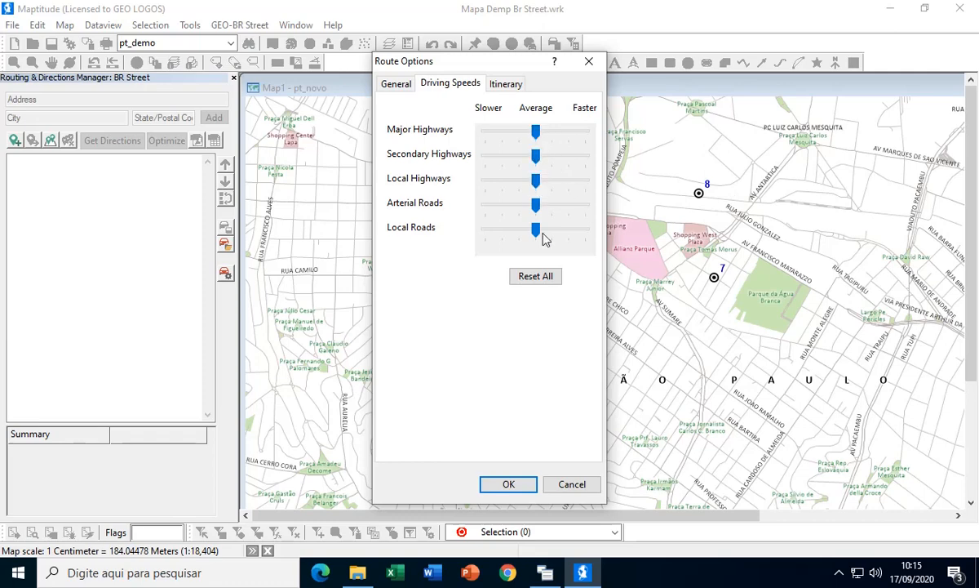
- Set the itinerary's driving schedule to start at 07:00 and end at 06:00
{"action": "left_click", "coordinate": [507, 85]}
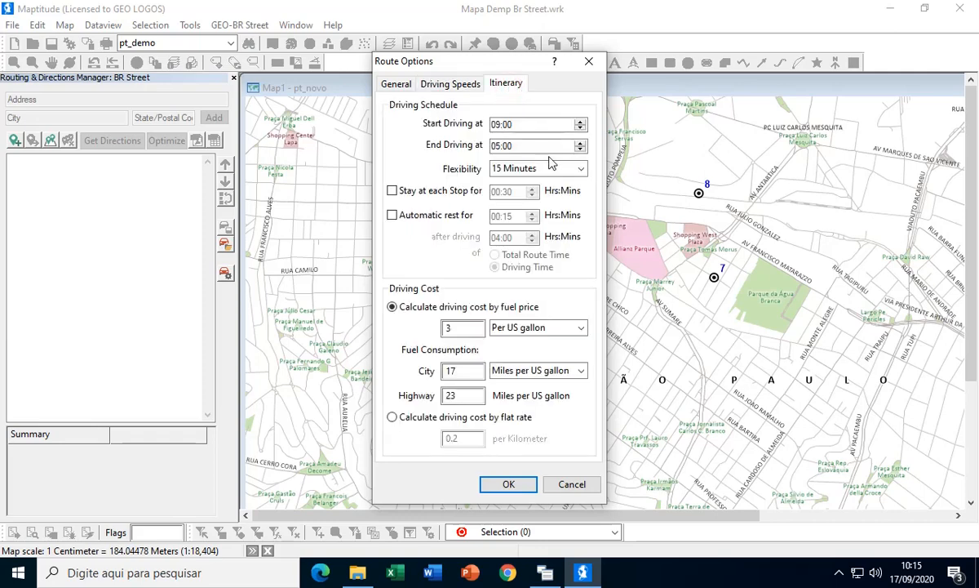
{"action": "left_click", "coordinate": [514, 125]}
{"action": "left_click", "coordinate": [496, 125]}
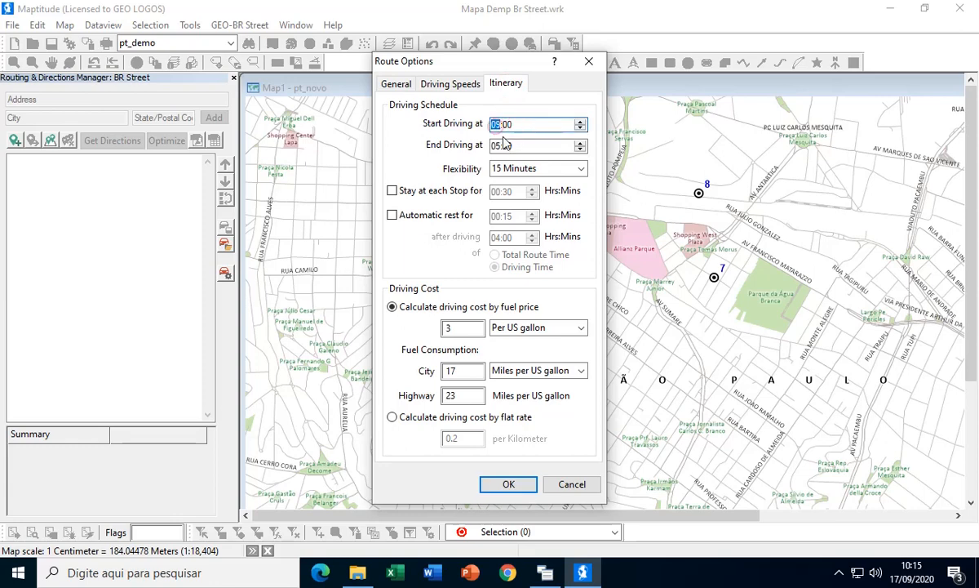
{"action": "type", "text": "1"}
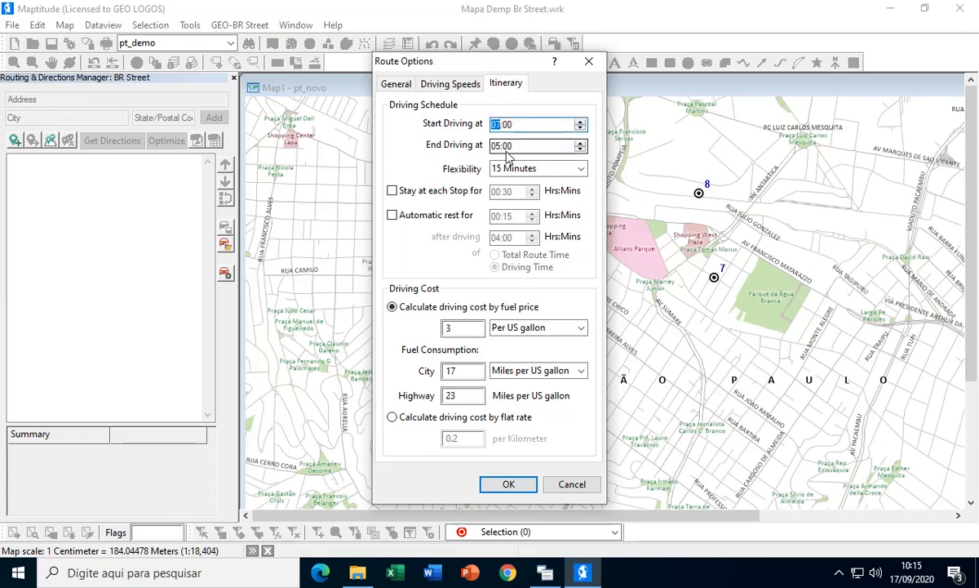
{"action": "left_click", "coordinate": [495, 146]}
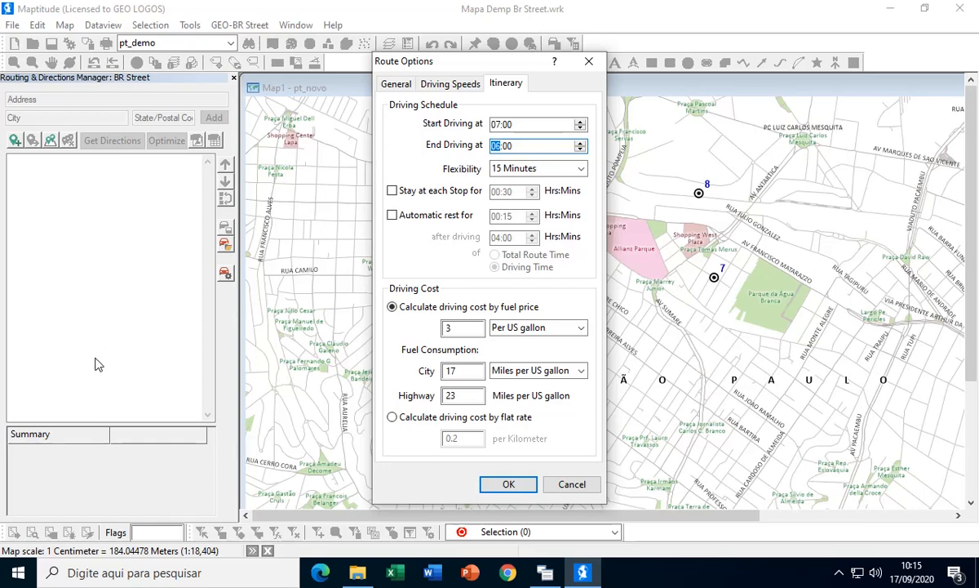
- Set the schedule flexibility to None and the stay at each stop to 00:05, and apply the route options
{"action": "left_click", "coordinate": [583, 171]}
{"action": "left_click", "coordinate": [505, 183]}
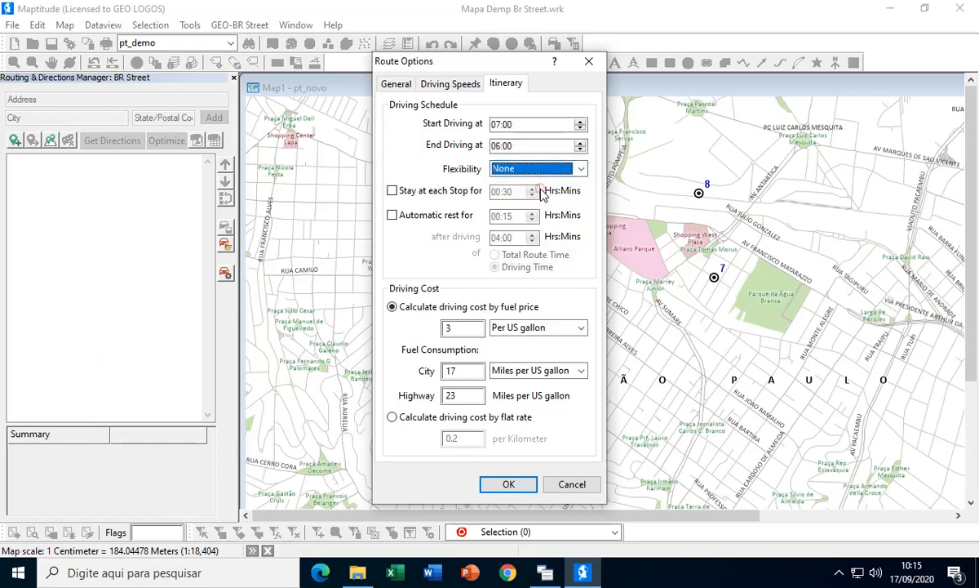
{"action": "left_click", "coordinate": [394, 193]}
{"action": "left_click_drag", "start_coordinate": [503, 192], "coordinate": [517, 196]}
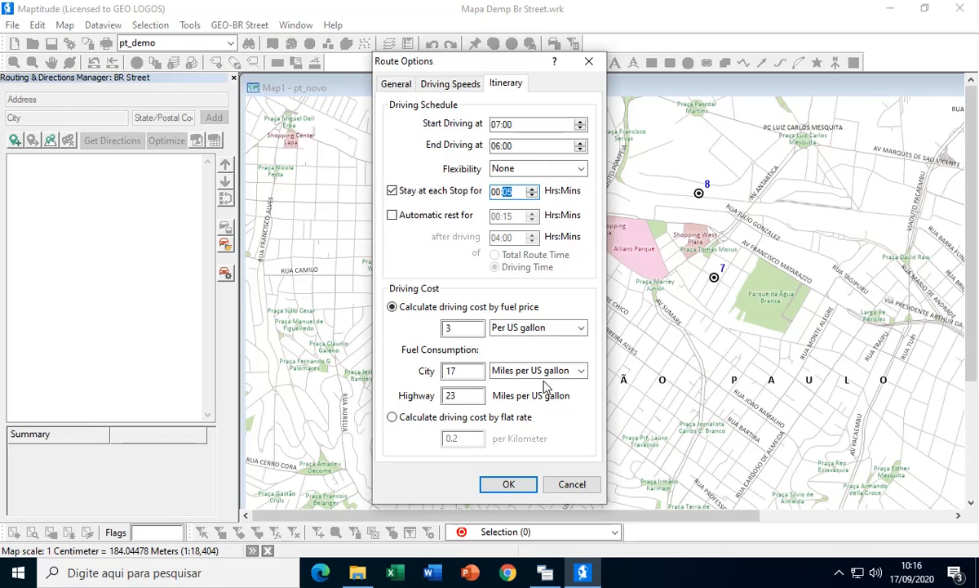
{"action": "left_click", "coordinate": [517, 485]}
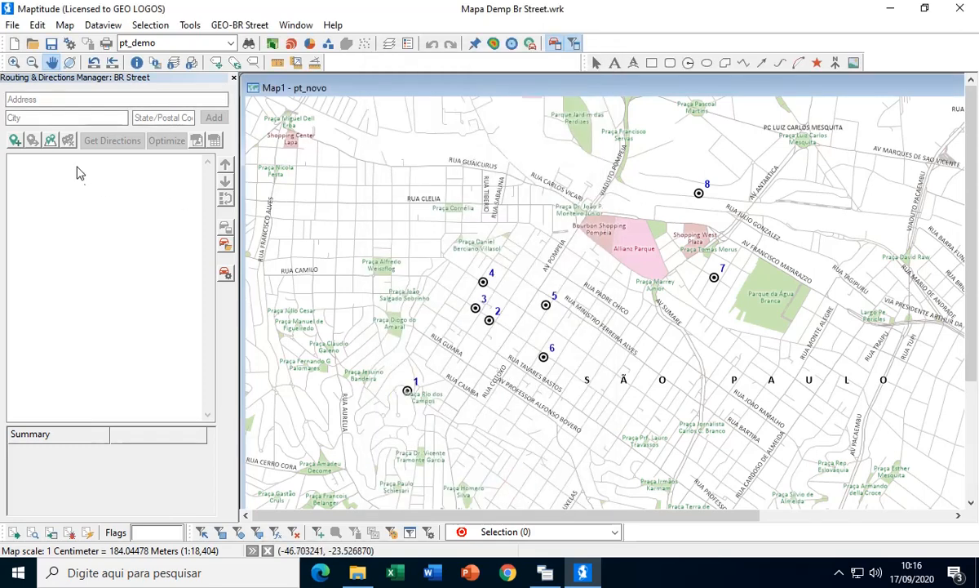
- Add route stops from all pt_demo features, with no ordering and Primary Name as the stop name
{"action": "left_click", "coordinate": [49, 141]}
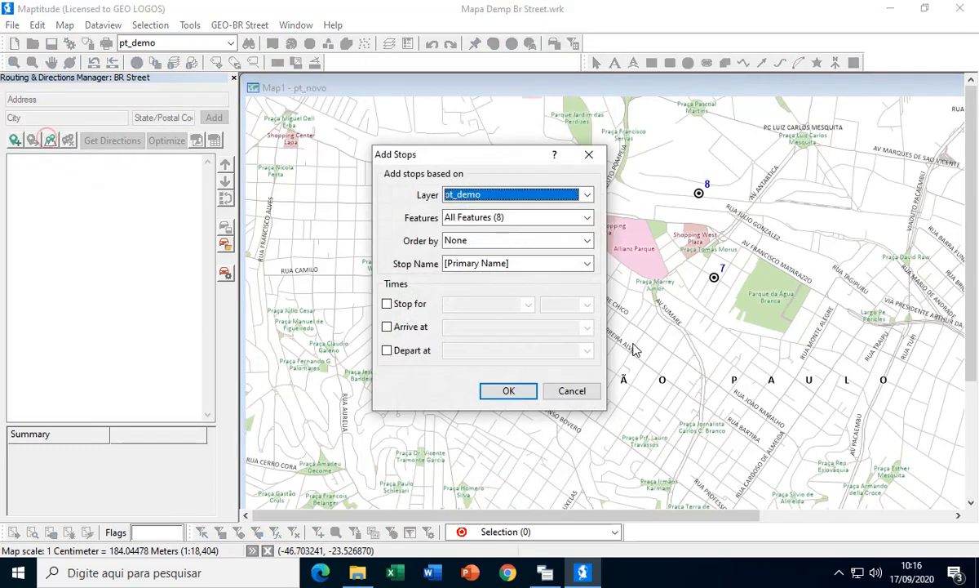
{"action": "left_click", "coordinate": [504, 391]}
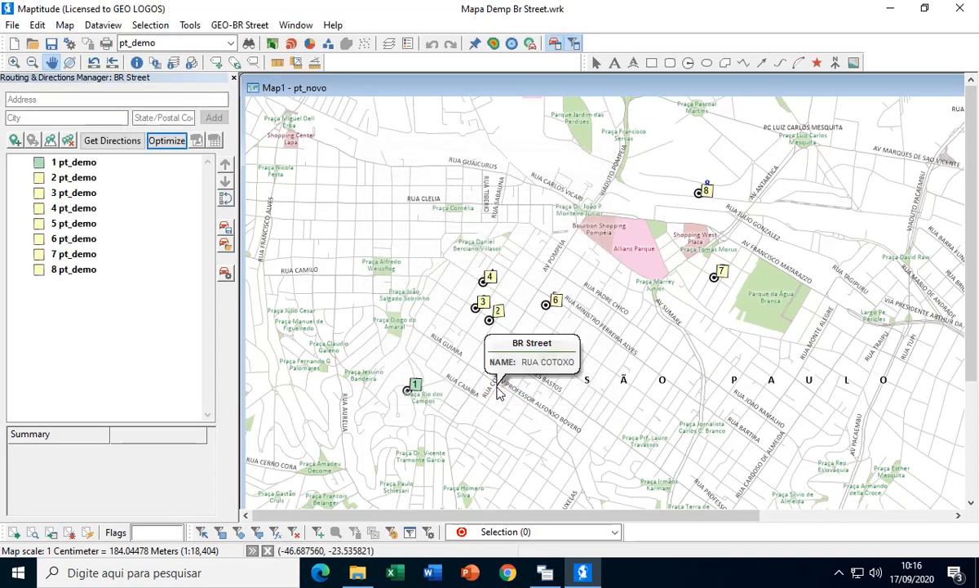
- Choose stop 8 as the route's end, optimize the route, and check the trip duration in the summary
{"action": "left_click", "coordinate": [56, 275]}
{"action": "right_click", "coordinate": [56, 280]}
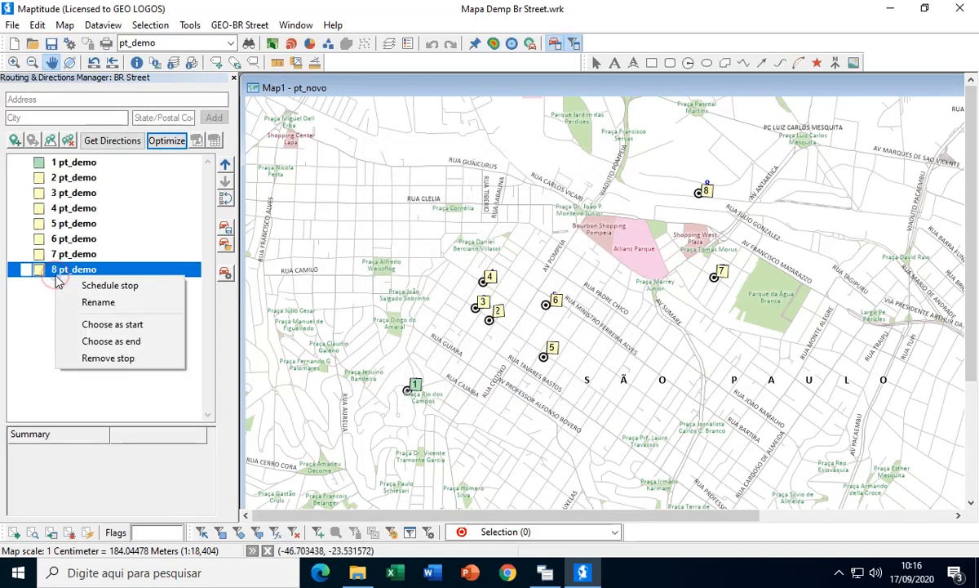
{"action": "left_click", "coordinate": [79, 340]}
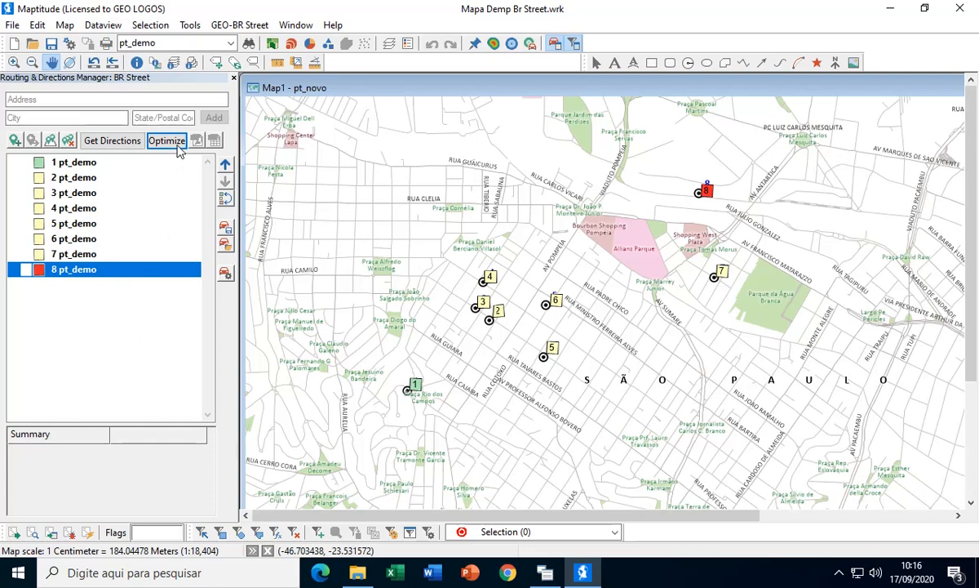
{"action": "left_click", "coordinate": [171, 141]}
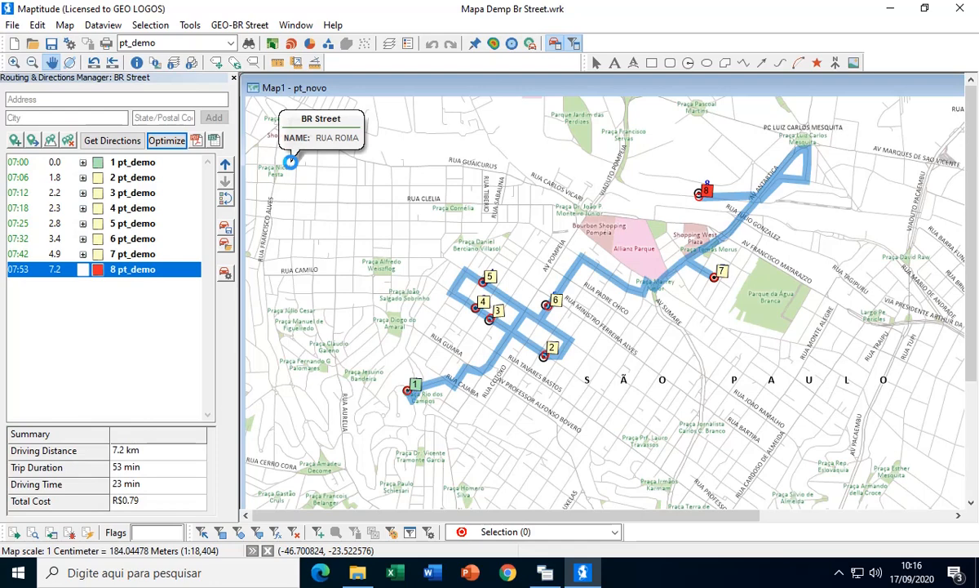
{"action": "left_click", "coordinate": [121, 472]}
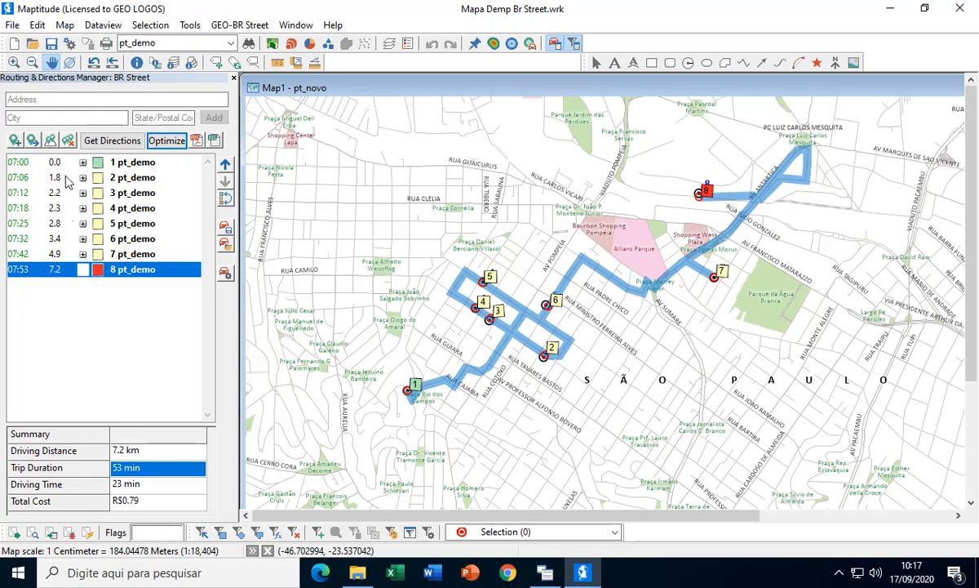
- Clear the optimized route and all its stops, and look over the Add Stops settings without adding any
{"action": "left_click", "coordinate": [68, 140]}
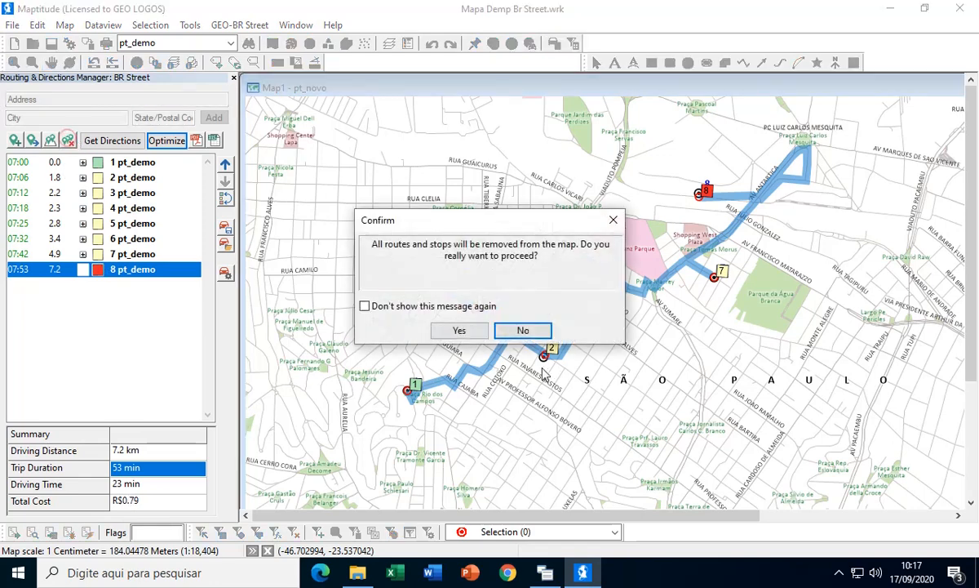
{"action": "left_click", "coordinate": [460, 330]}
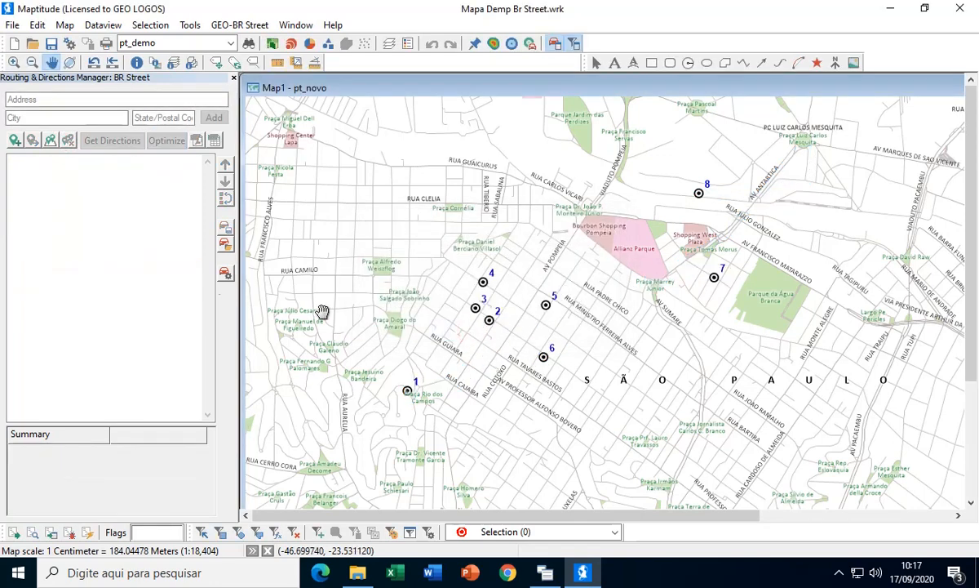
{"action": "left_click", "coordinate": [51, 140]}
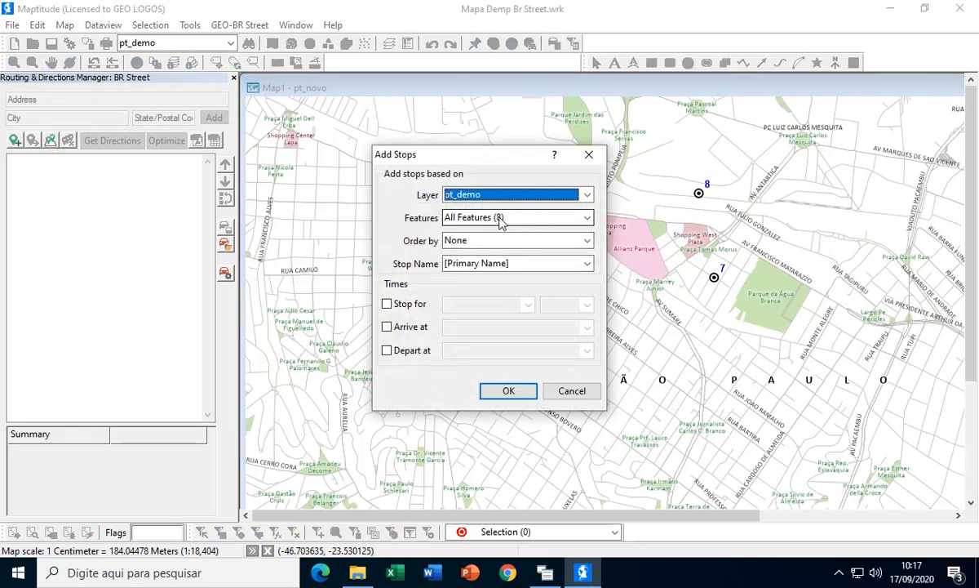
{"action": "left_click", "coordinate": [573, 391]}
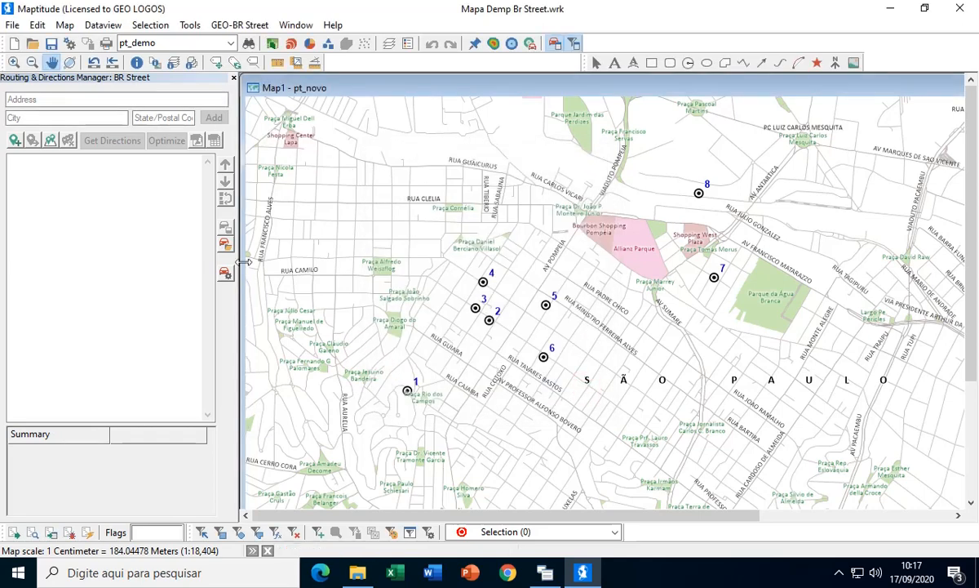
- Select points 2 to 6 on the map with a selection shape and add route stops from that selection only
{"action": "left_click", "coordinate": [239, 531]}
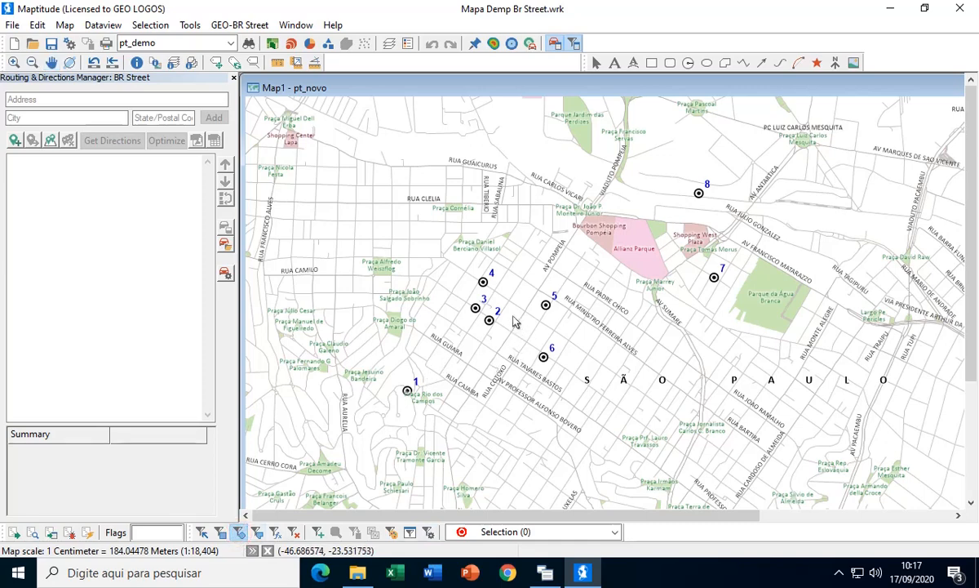
{"action": "left_click_drag", "start_coordinate": [512, 314], "coordinate": [563, 372]}
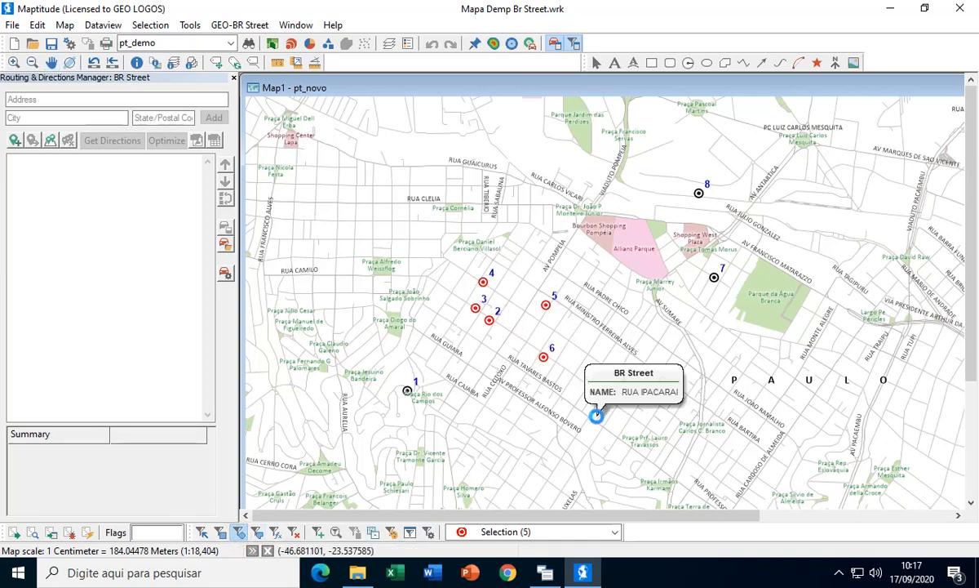
{"action": "left_click", "coordinate": [50, 141]}
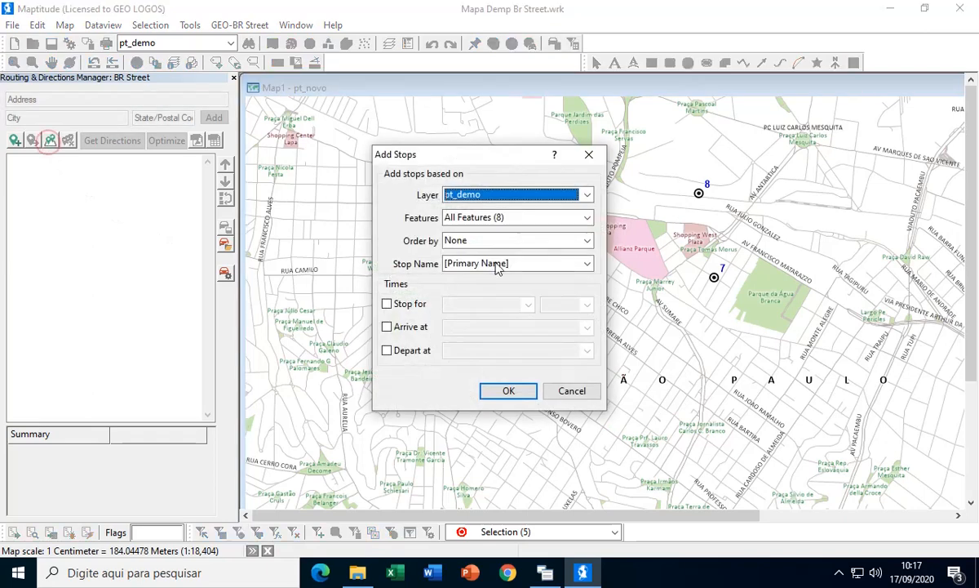
{"action": "left_click", "coordinate": [498, 218]}
{"action": "left_click", "coordinate": [492, 245]}
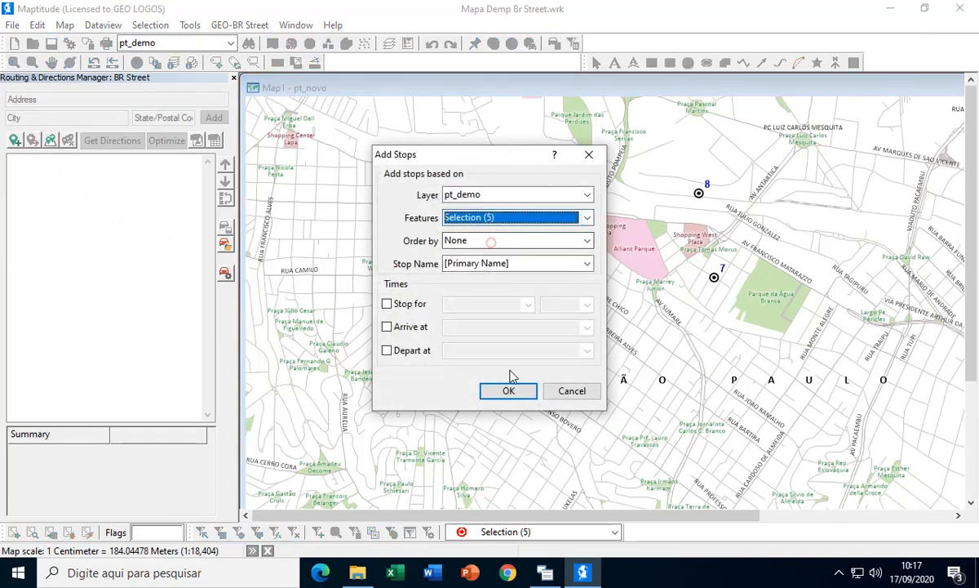
{"action": "left_click", "coordinate": [509, 392]}
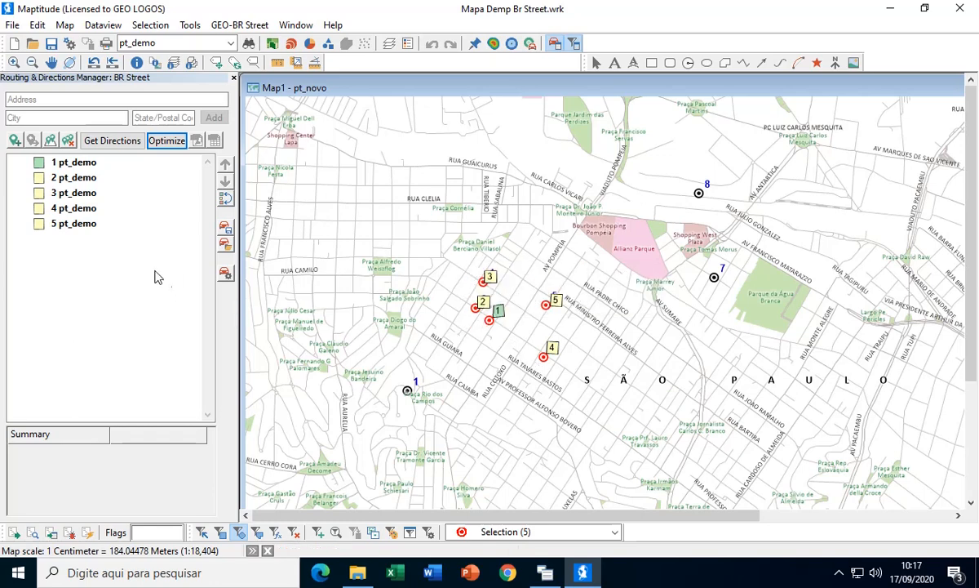
- Choose stop 2 as the end of the five-stop route and optimize the route
{"action": "left_click", "coordinate": [80, 180]}
{"action": "right_click", "coordinate": [80, 179]}
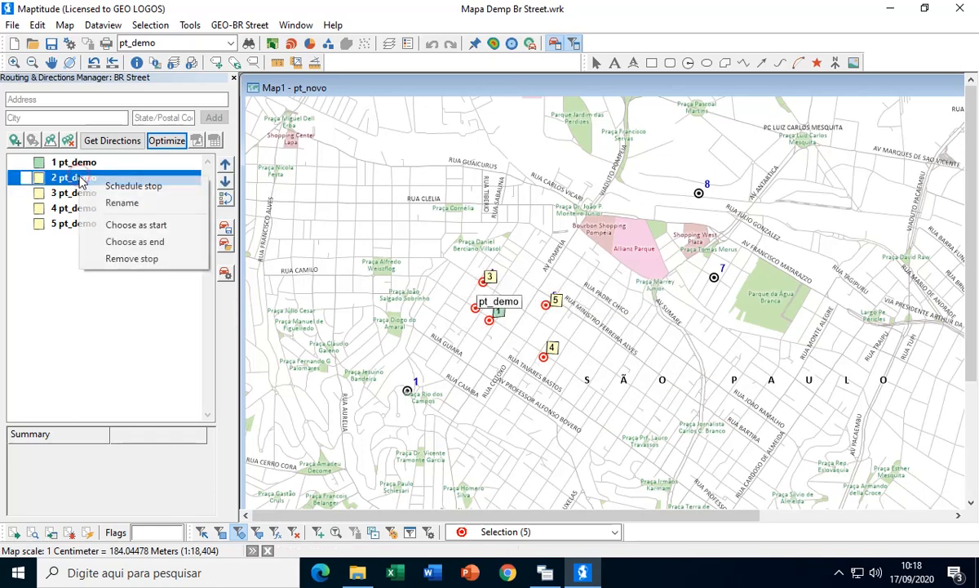
{"action": "left_click", "coordinate": [129, 238]}
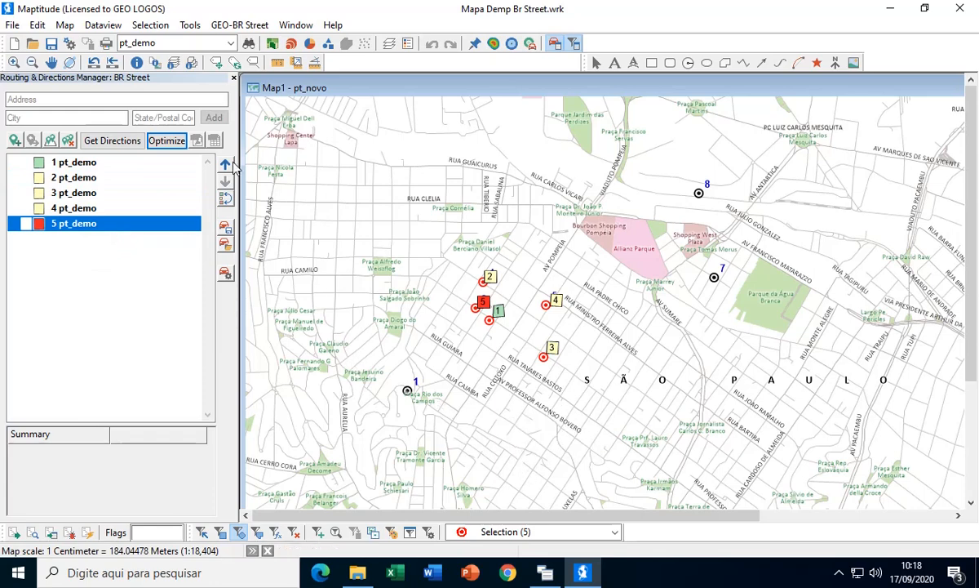
{"action": "left_click", "coordinate": [153, 140]}
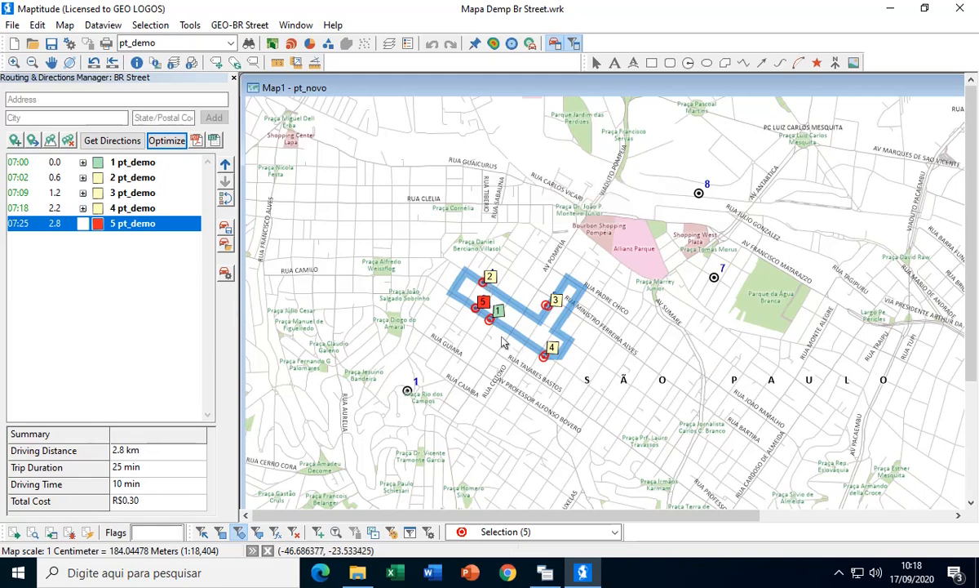
- Remove the optimized route with all its stops, and clear the point selection on the map
{"action": "left_click", "coordinate": [68, 140]}
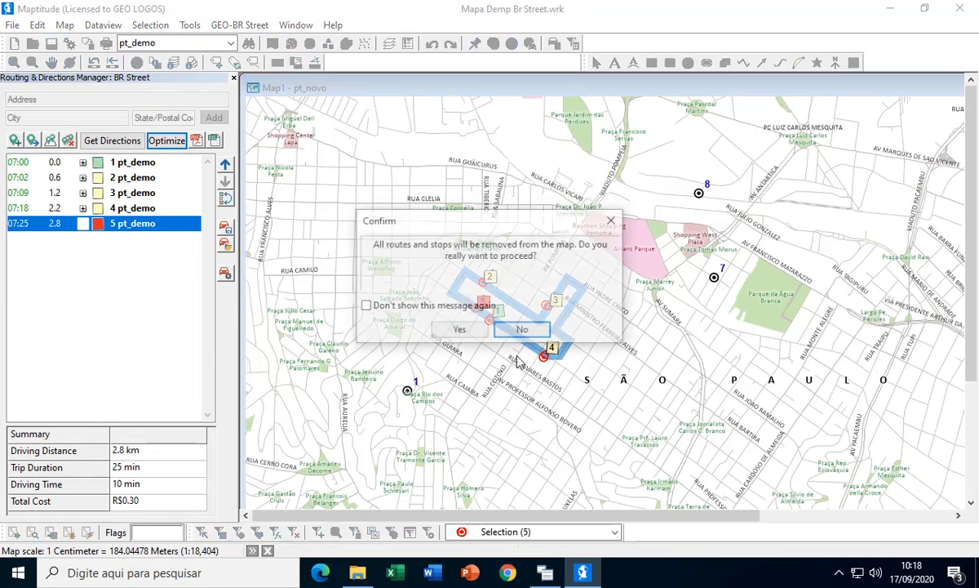
{"action": "left_click", "coordinate": [455, 330]}
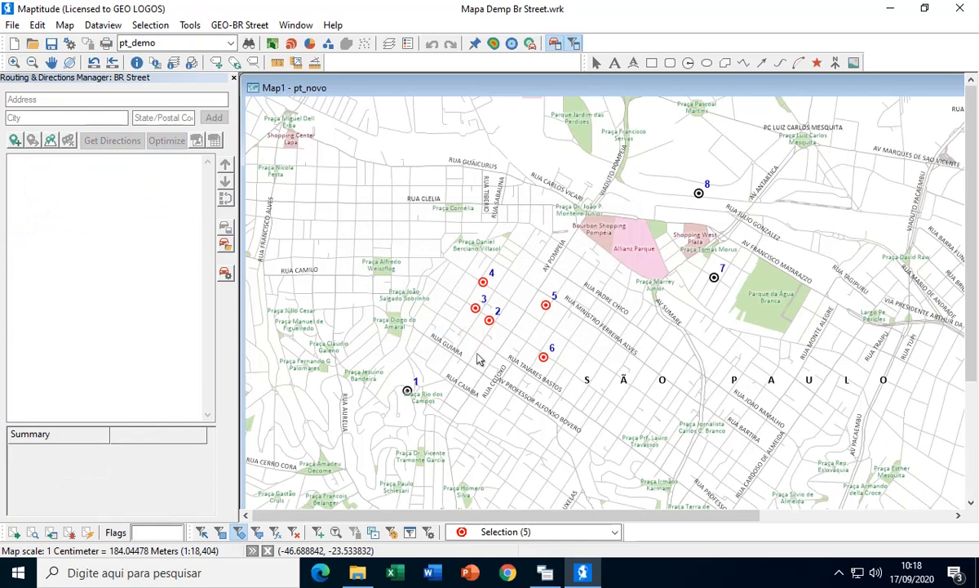
{"action": "left_click", "coordinate": [294, 533]}
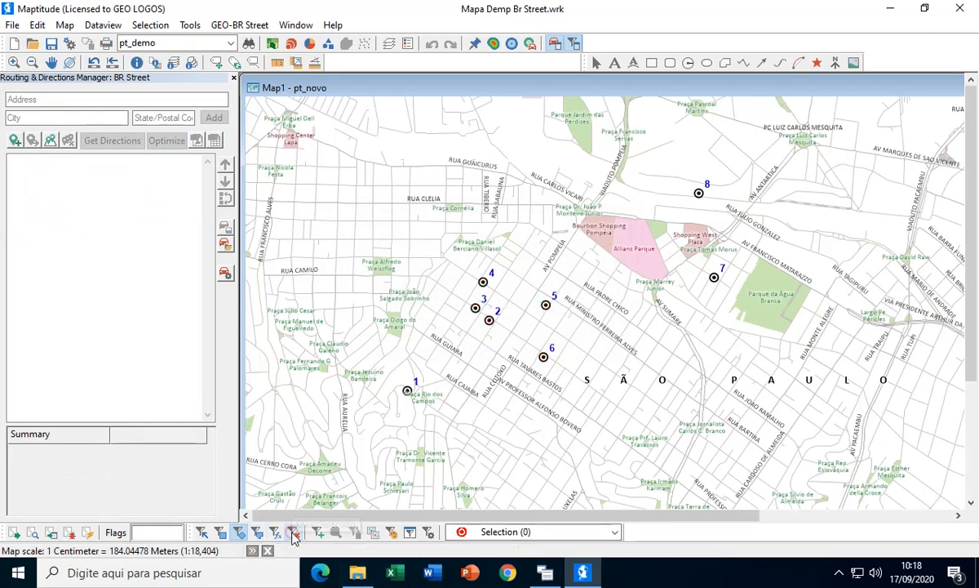
{"action": "mouse_move", "coordinate": [605, 412]}
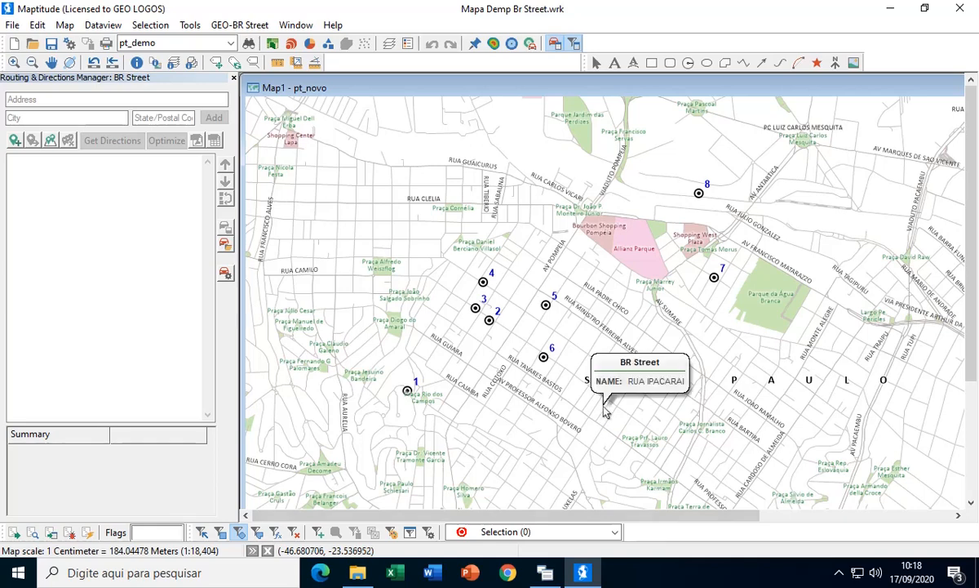
- Open a new dataview of pt_demo, bring the ORDEM and TP_EST fields into view, and move the window lower over the map
{"action": "left_click", "coordinate": [103, 24]}
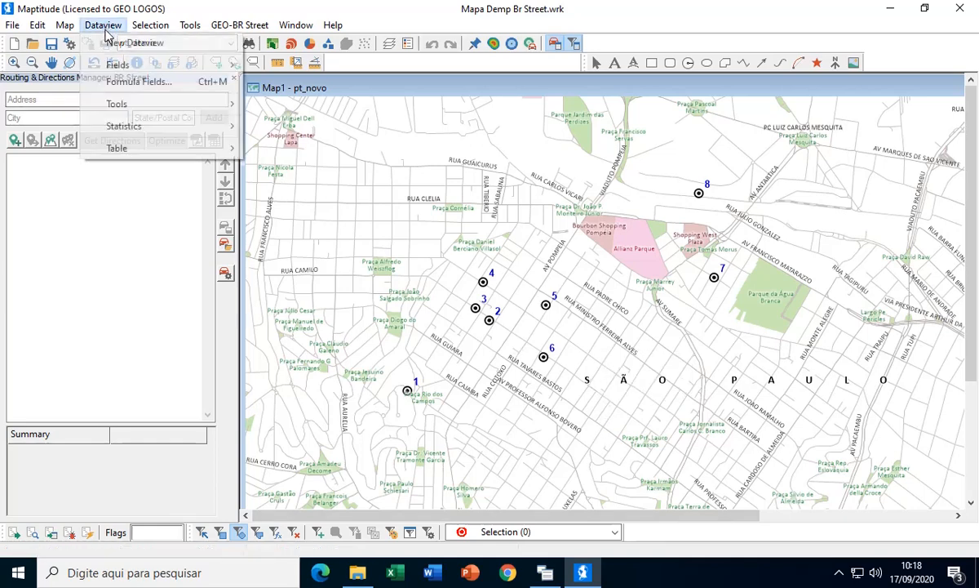
{"action": "left_click", "coordinate": [135, 43]}
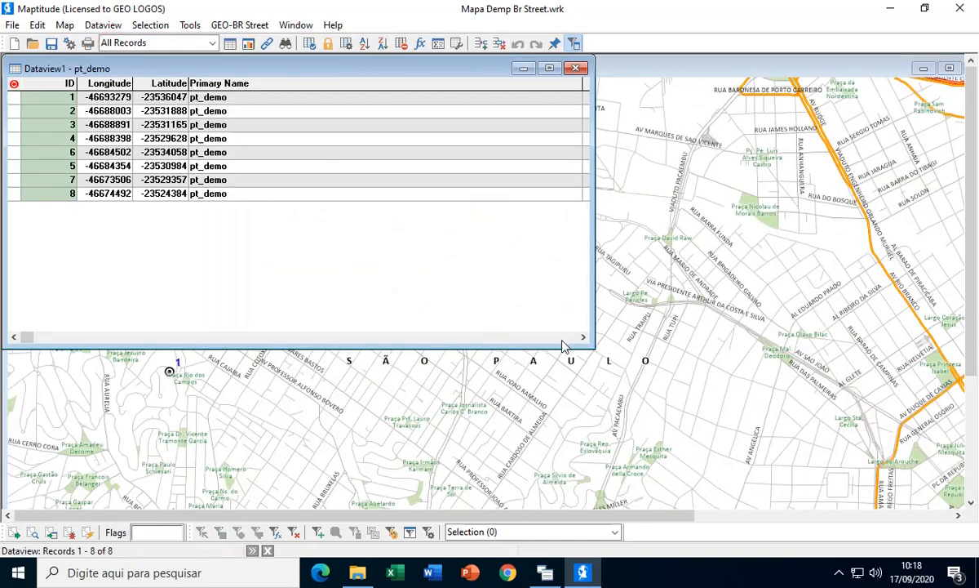
{"action": "left_click", "coordinate": [563, 338]}
{"action": "left_click", "coordinate": [563, 338]}
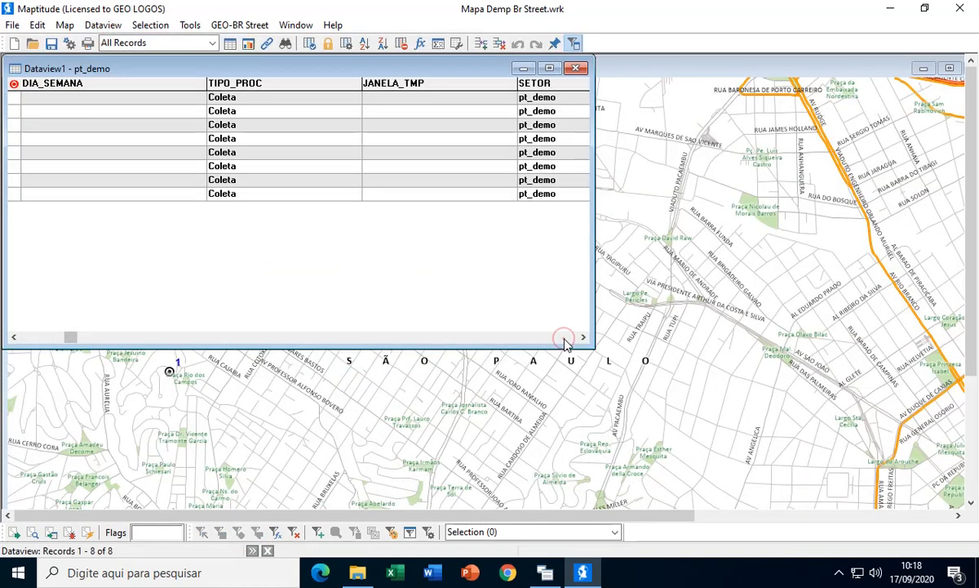
{"action": "left_click", "coordinate": [565, 338]}
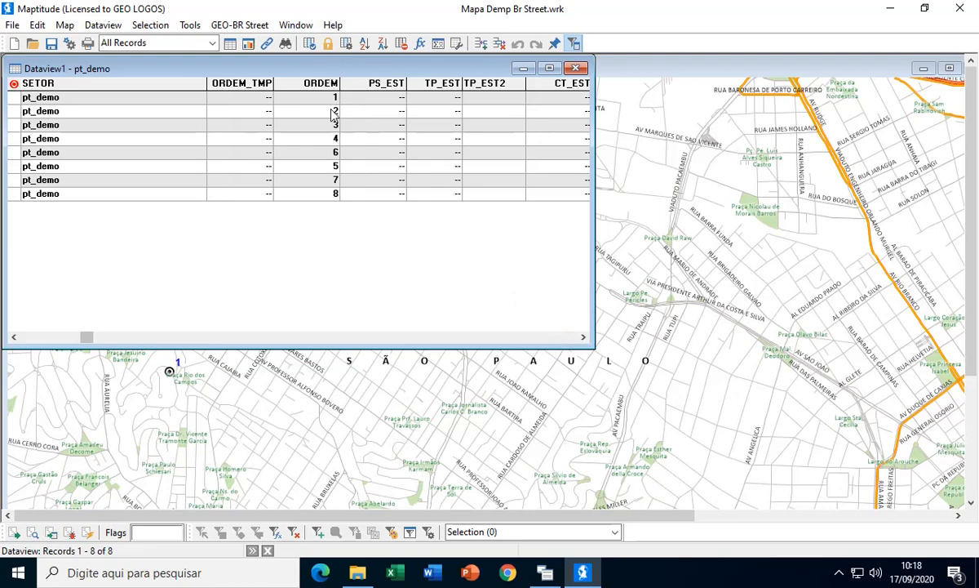
{"action": "left_click_drag", "start_coordinate": [332, 66], "coordinate": [386, 182]}
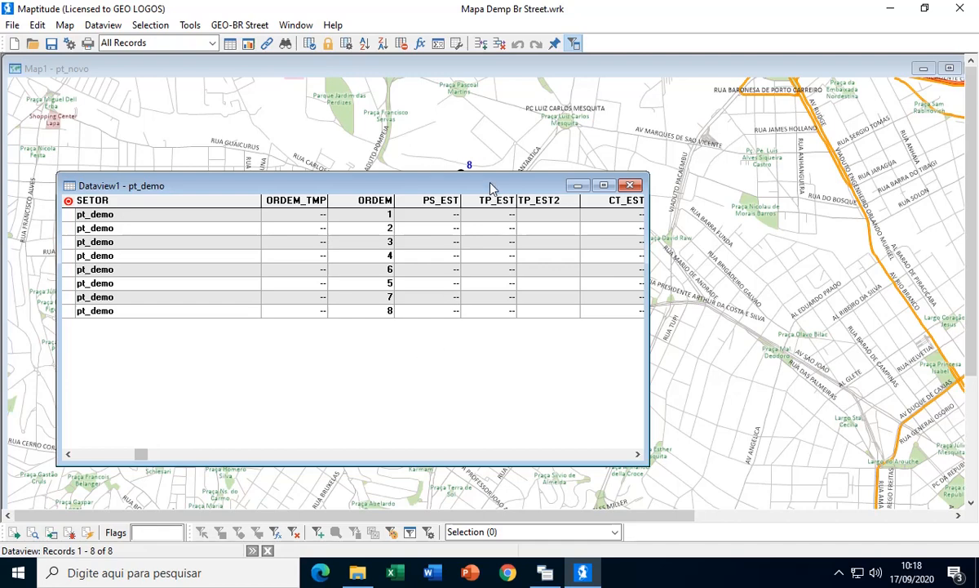
{"action": "left_click_drag", "start_coordinate": [492, 188], "coordinate": [462, 225]}
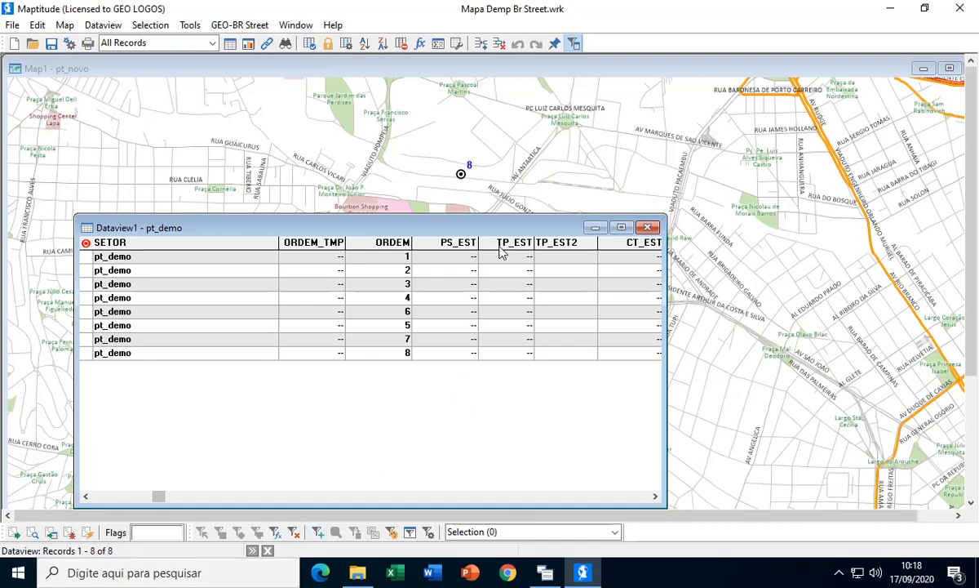
- Fill the whole TP_EST column with a single value and close the dataview
{"action": "left_click", "coordinate": [500, 247]}
{"action": "right_click", "coordinate": [499, 244]}
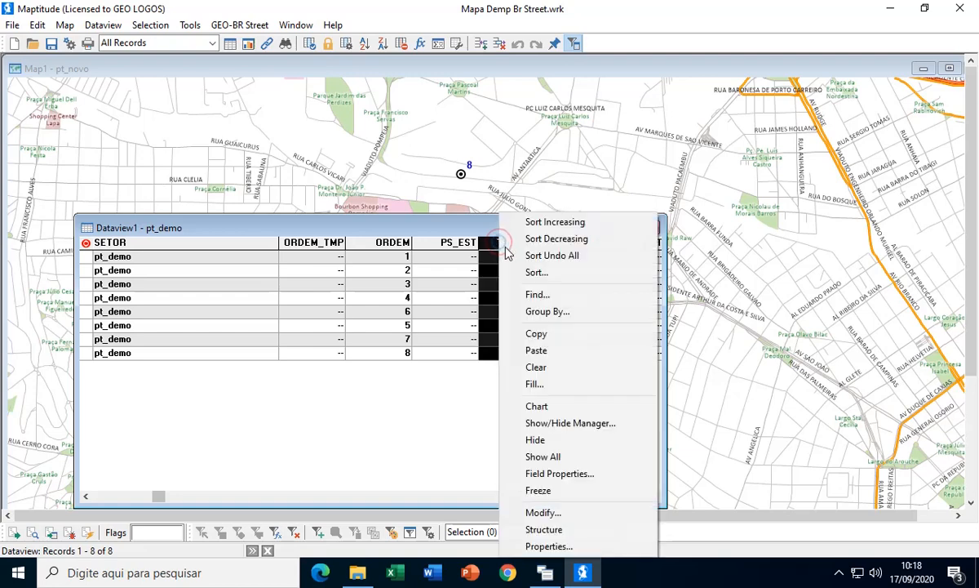
{"action": "left_click", "coordinate": [535, 385]}
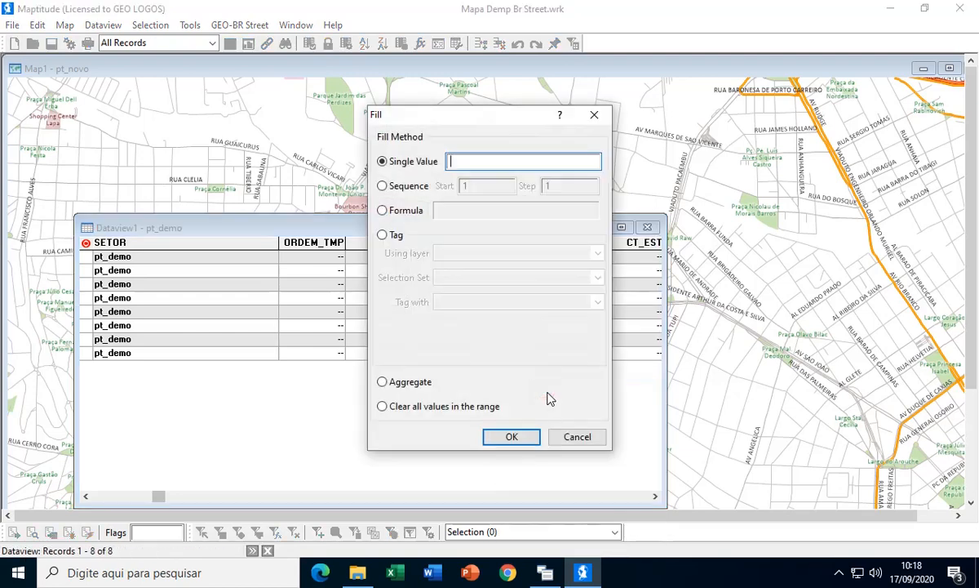
{"action": "left_click", "coordinate": [507, 434]}
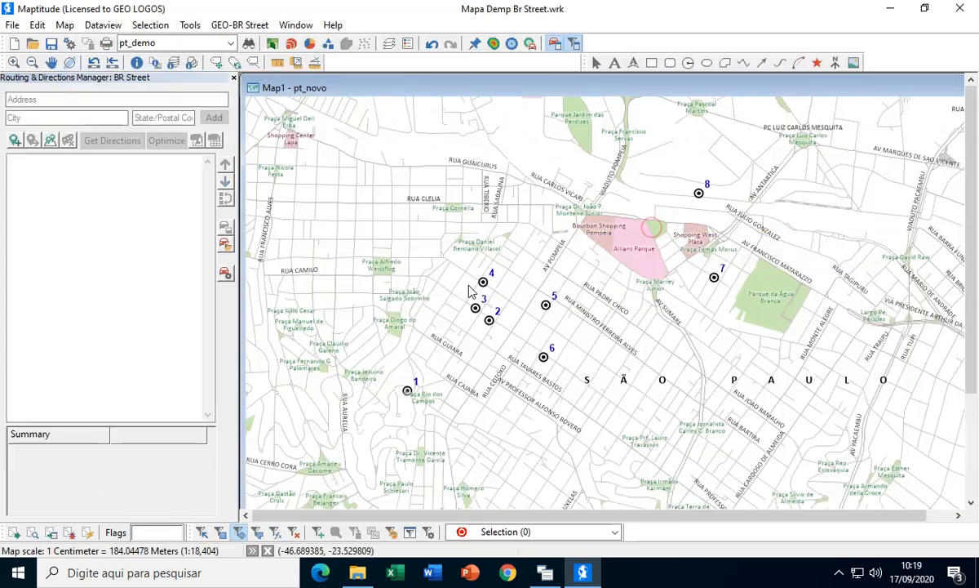
- Add route stops from all pt_demo features, taking the Stop for time from the TP_EST field in minutes
{"action": "left_click", "coordinate": [50, 141]}
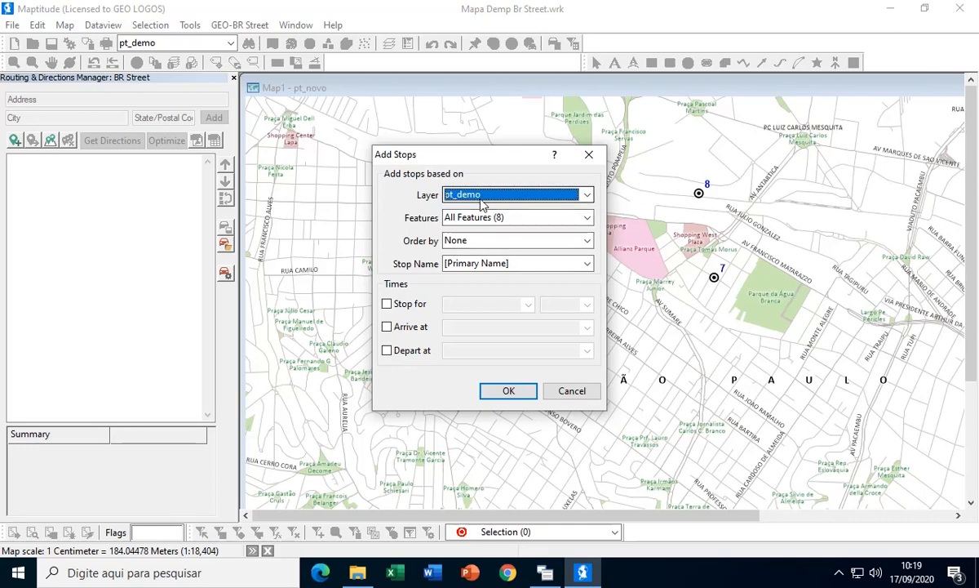
{"action": "left_click", "coordinate": [488, 218]}
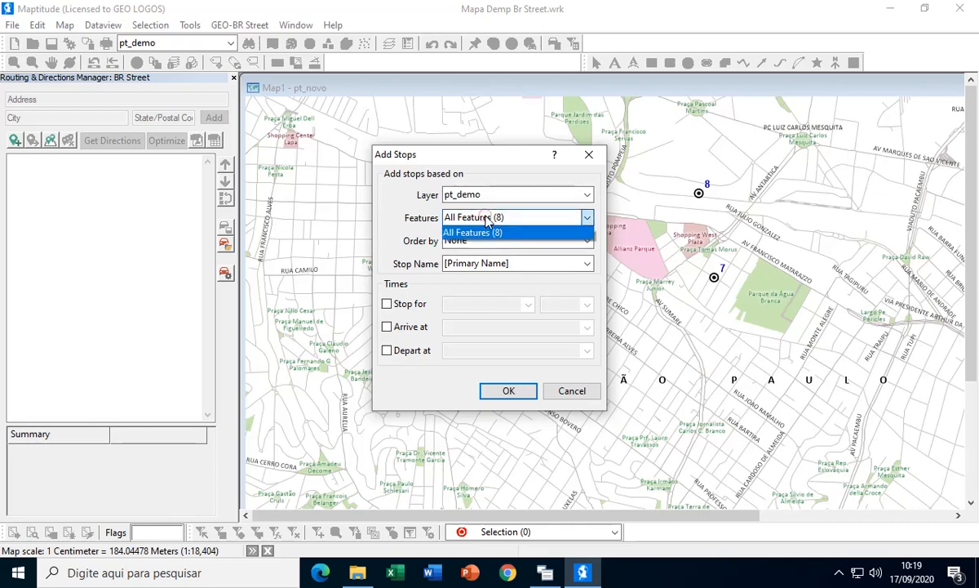
{"action": "left_click", "coordinate": [471, 233]}
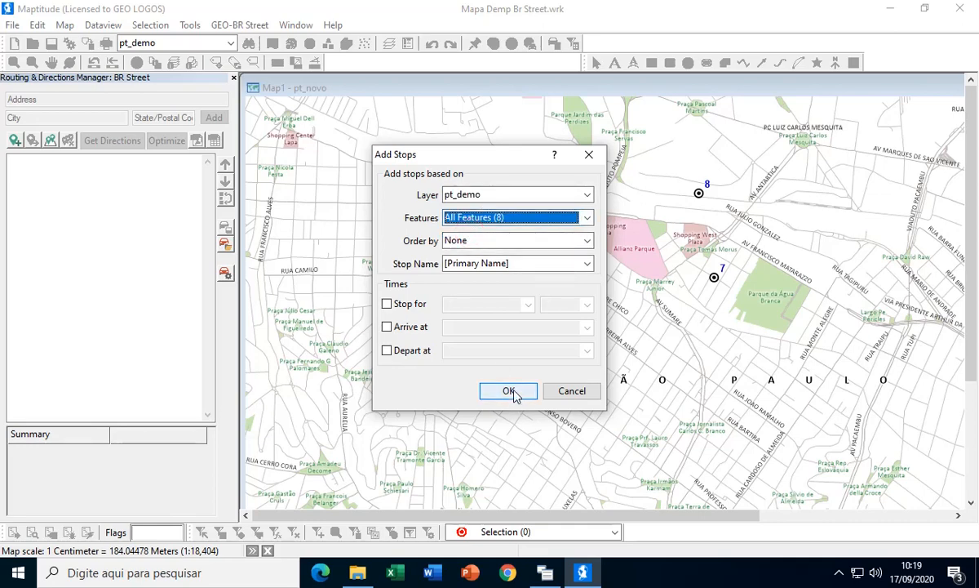
{"action": "left_click", "coordinate": [389, 305]}
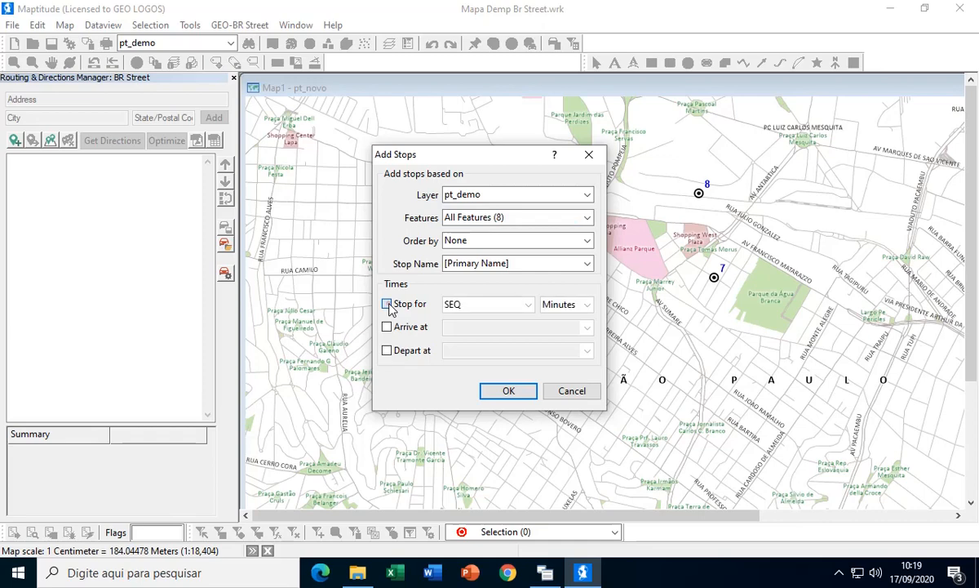
{"action": "left_click", "coordinate": [529, 305]}
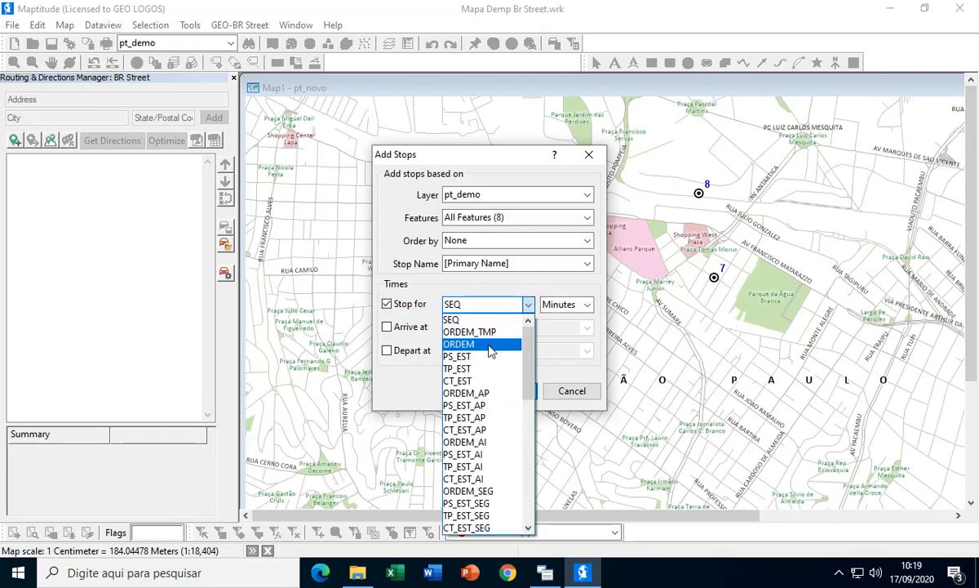
{"action": "left_click", "coordinate": [479, 368]}
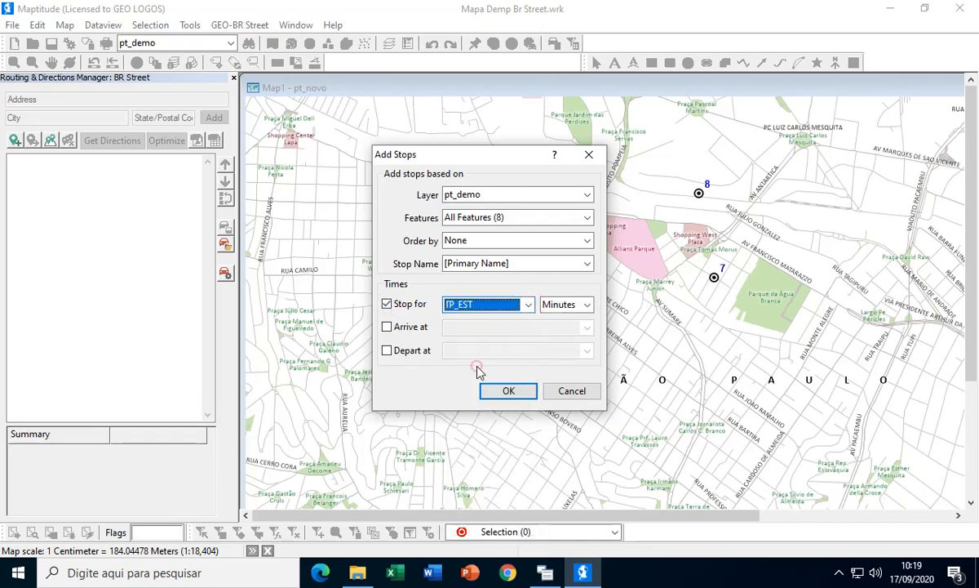
{"action": "left_click", "coordinate": [529, 305]}
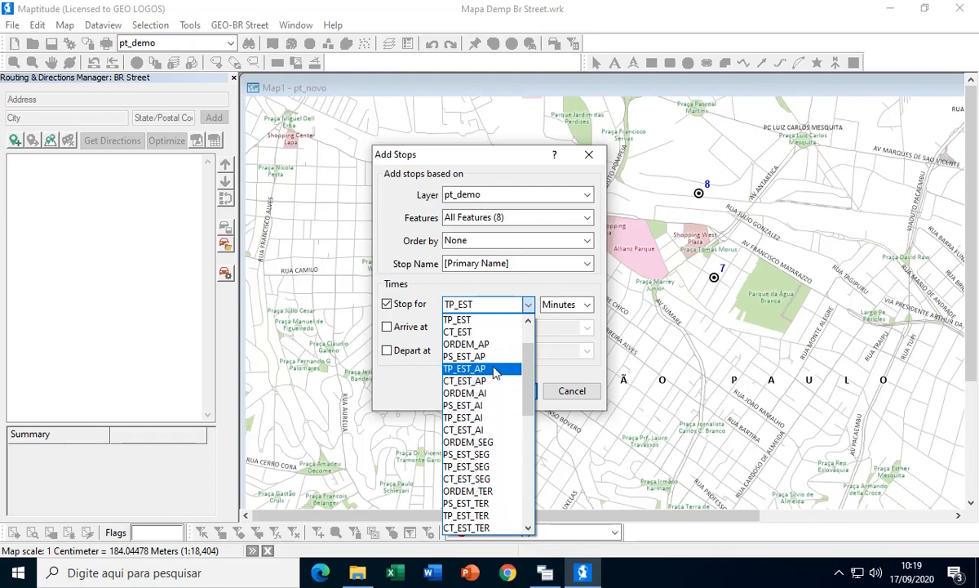
{"action": "left_click_drag", "start_coordinate": [526, 364], "coordinate": [520, 332]}
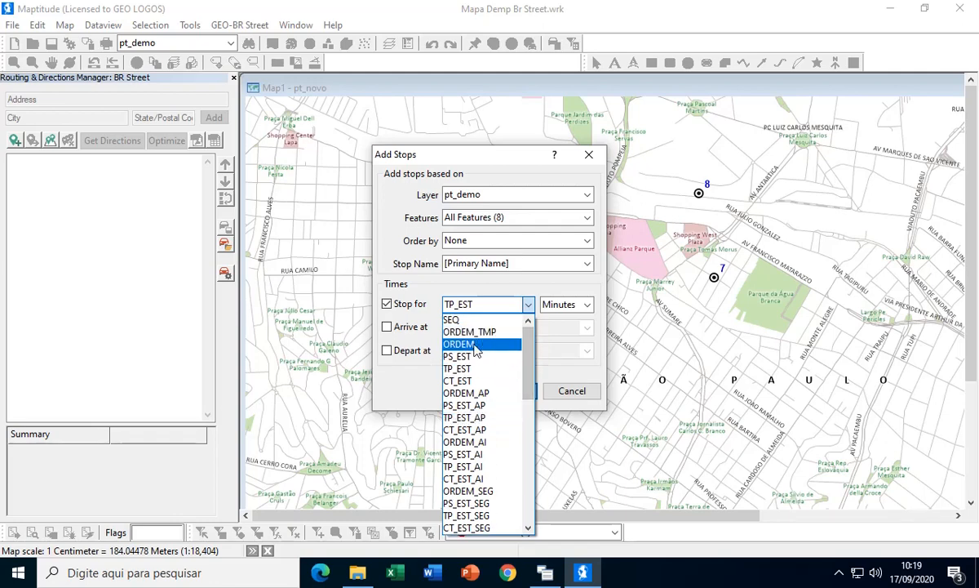
{"action": "left_click", "coordinate": [469, 369]}
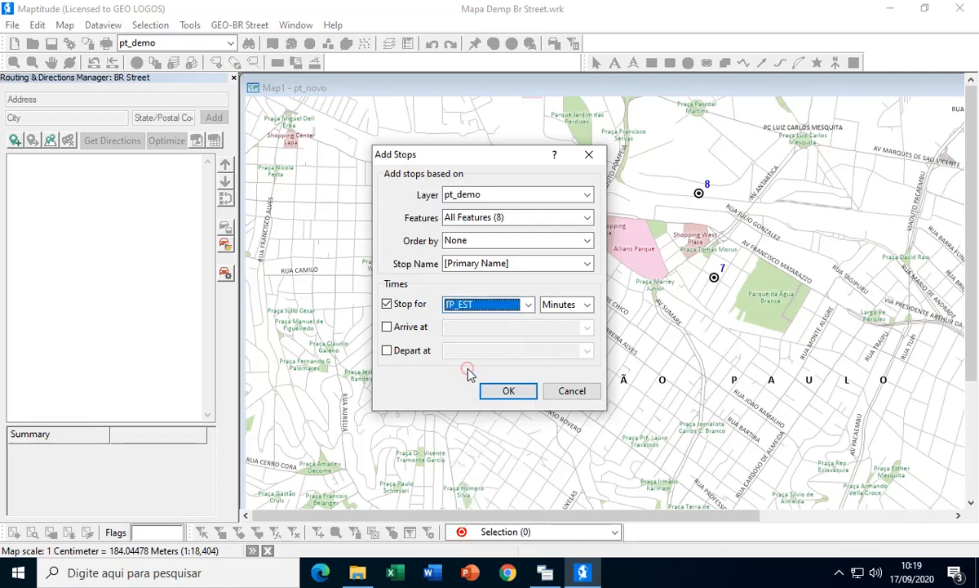
{"action": "left_click", "coordinate": [508, 391]}
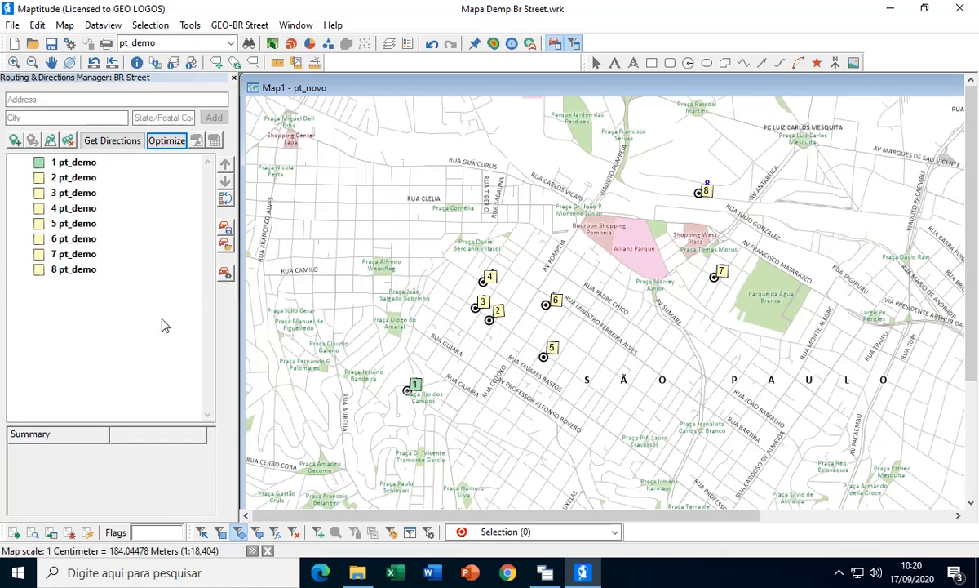
- Choose stop 8 as the end of the route and optimize it with the TP_EST stop times
{"action": "left_click", "coordinate": [69, 273]}
{"action": "right_click", "coordinate": [70, 274]}
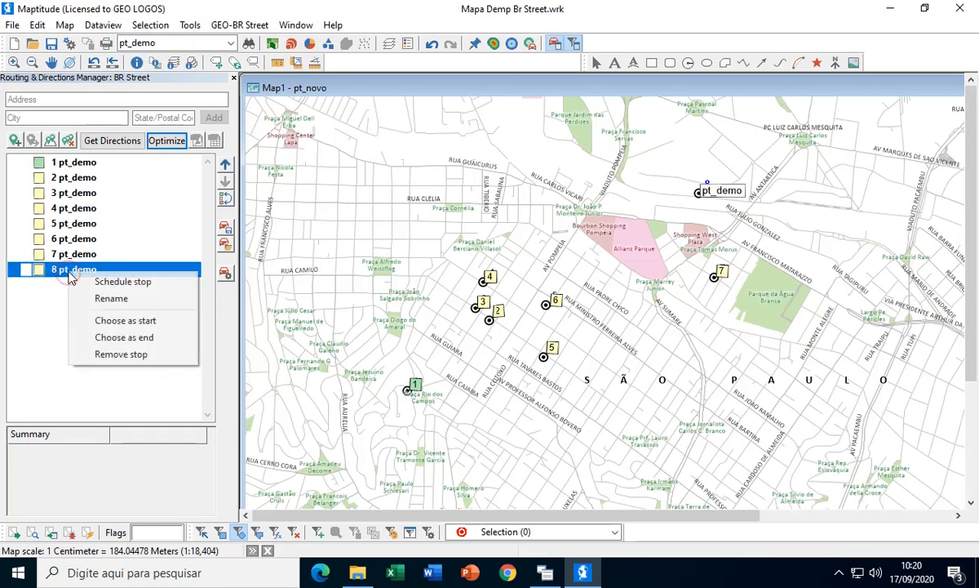
{"action": "left_click", "coordinate": [137, 337]}
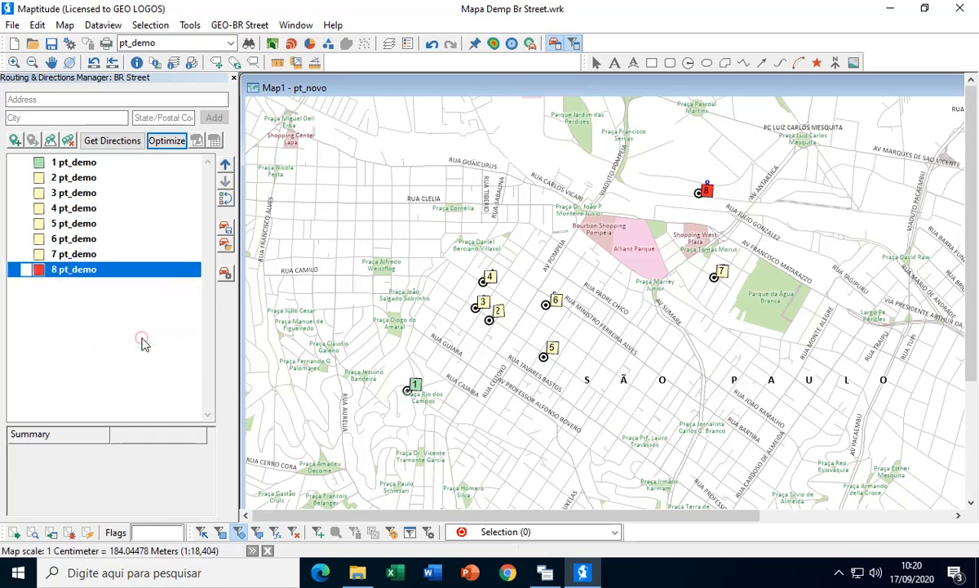
{"action": "left_click", "coordinate": [167, 141]}
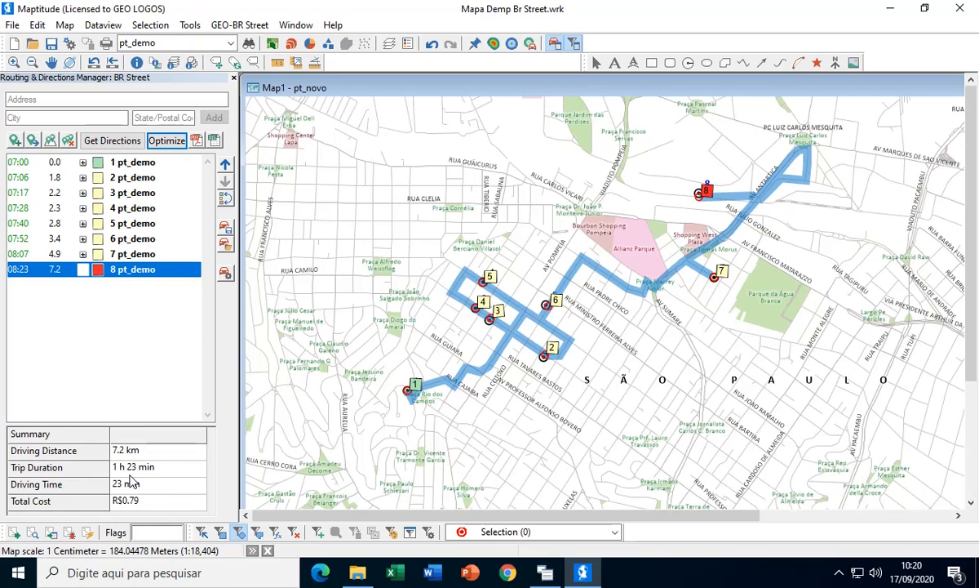
- Remove all existing routes and stops from the map
{"action": "left_click", "coordinate": [68, 140]}
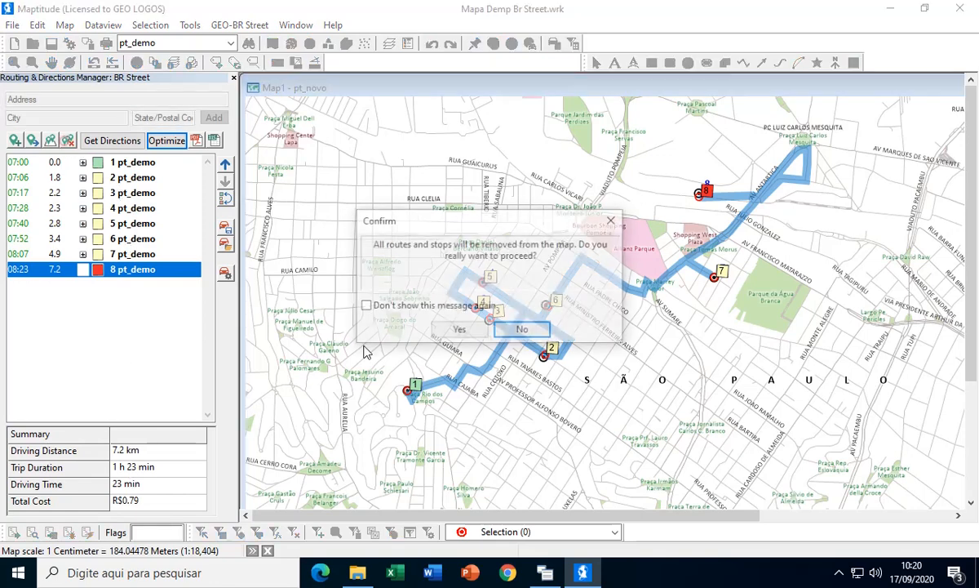
{"action": "left_click", "coordinate": [460, 329]}
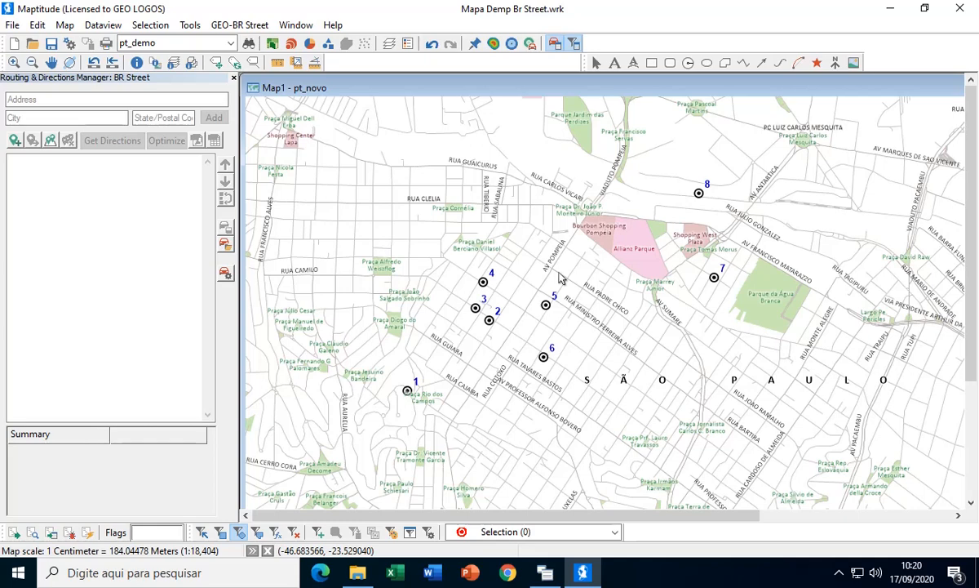
{"action": "left_click", "coordinate": [51, 140]}
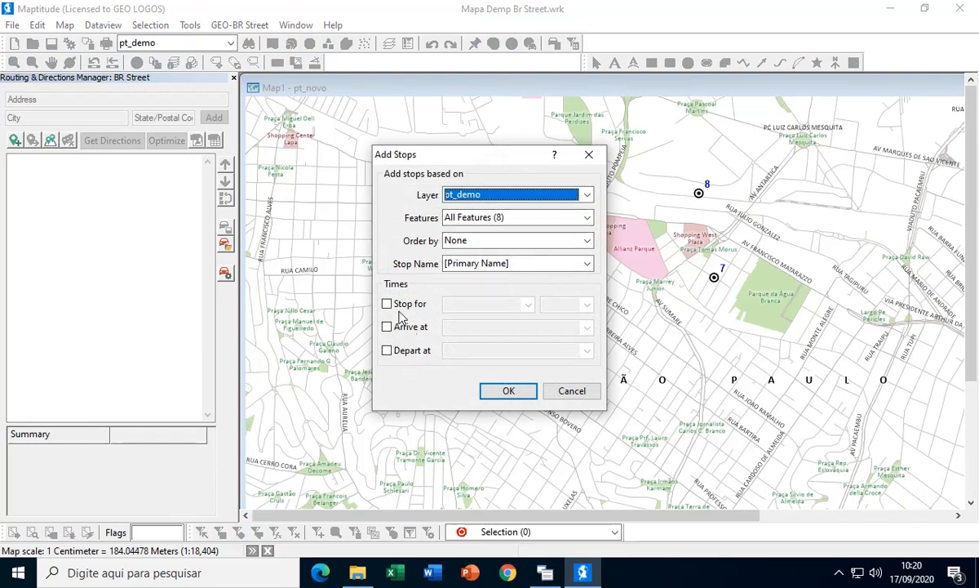
{"action": "left_click", "coordinate": [572, 390]}
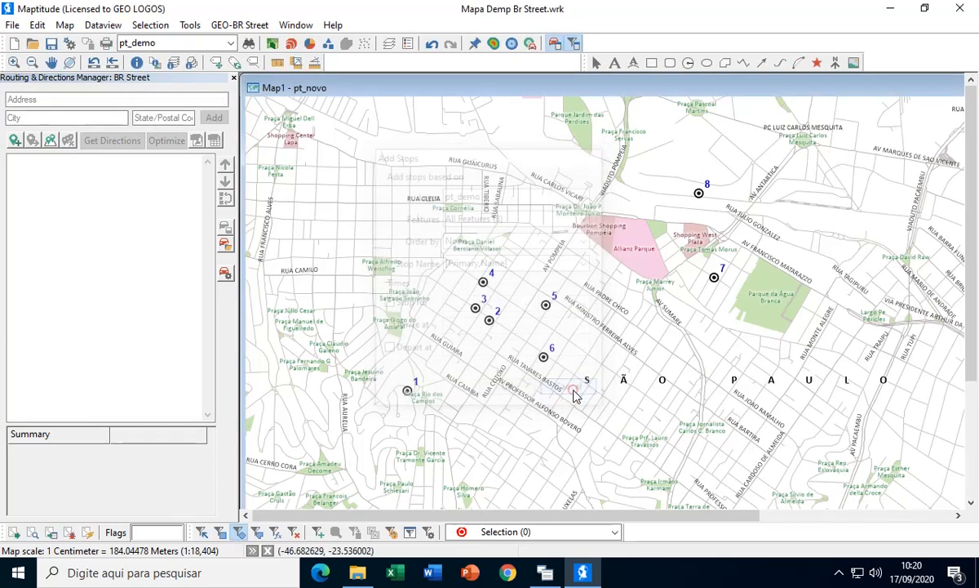
- Fill the whole TP_EST column in a new pt_demo dataview with the single value 5 and close the dataview
{"action": "left_click", "coordinate": [106, 25]}
{"action": "left_click", "coordinate": [133, 40]}
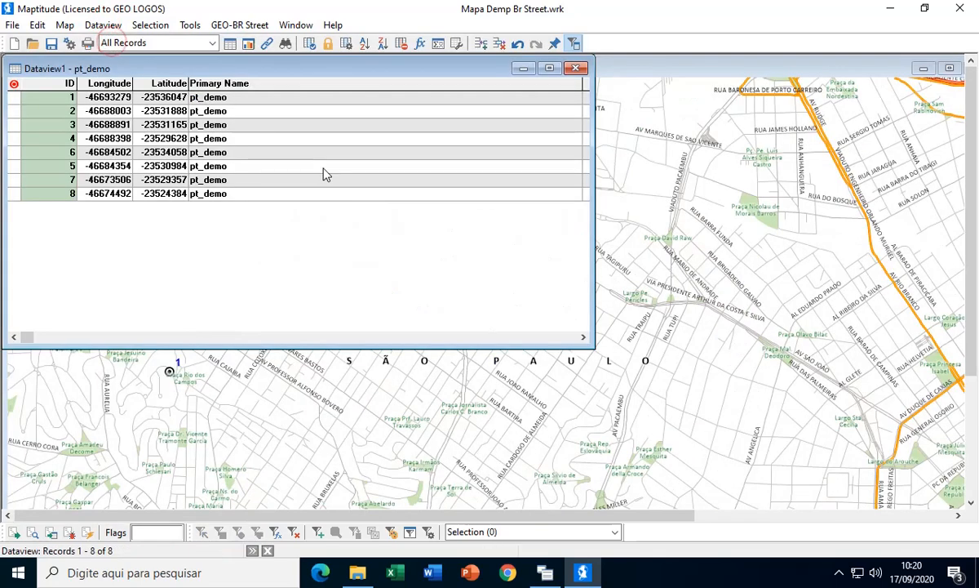
{"action": "left_click", "coordinate": [572, 337]}
{"action": "left_click", "coordinate": [572, 337]}
{"action": "left_click", "coordinate": [572, 337]}
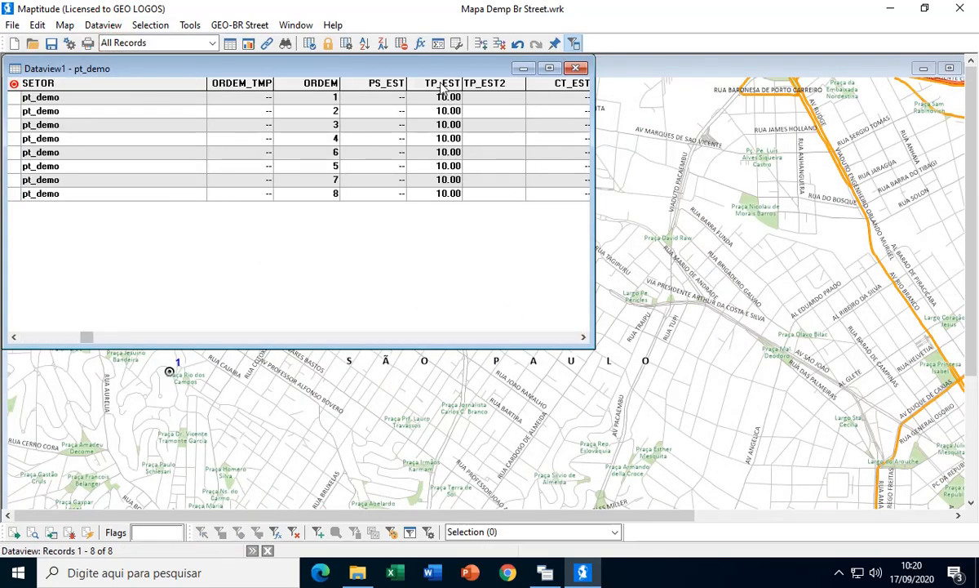
{"action": "left_click", "coordinate": [442, 84]}
{"action": "right_click", "coordinate": [443, 83]}
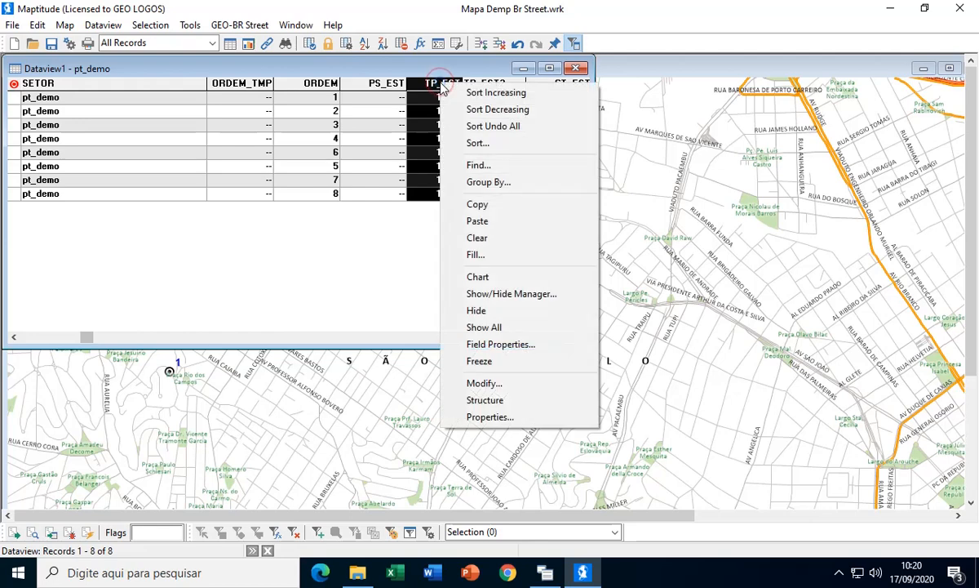
{"action": "left_click", "coordinate": [476, 254]}
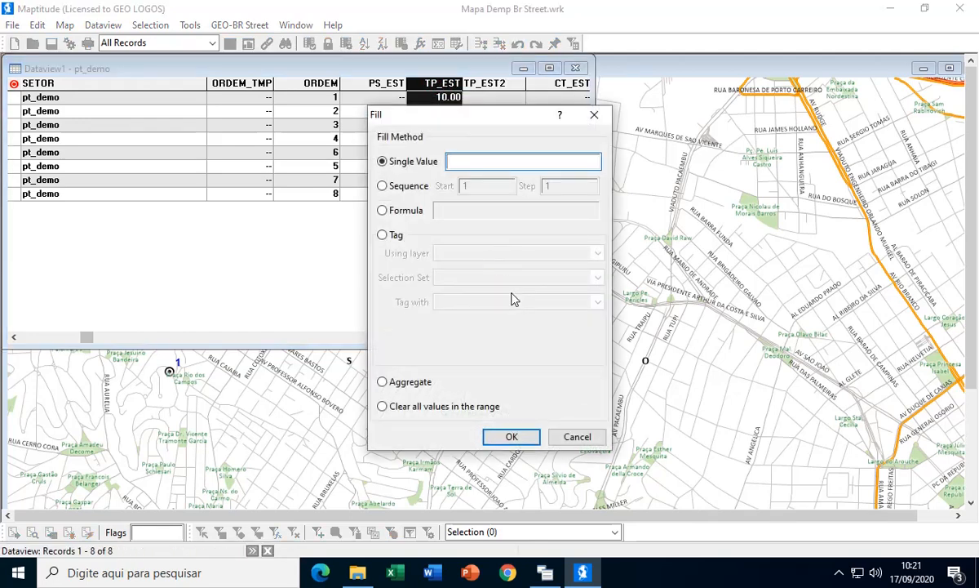
{"action": "type", "text": "5"}
{"action": "left_click", "coordinate": [509, 436]}
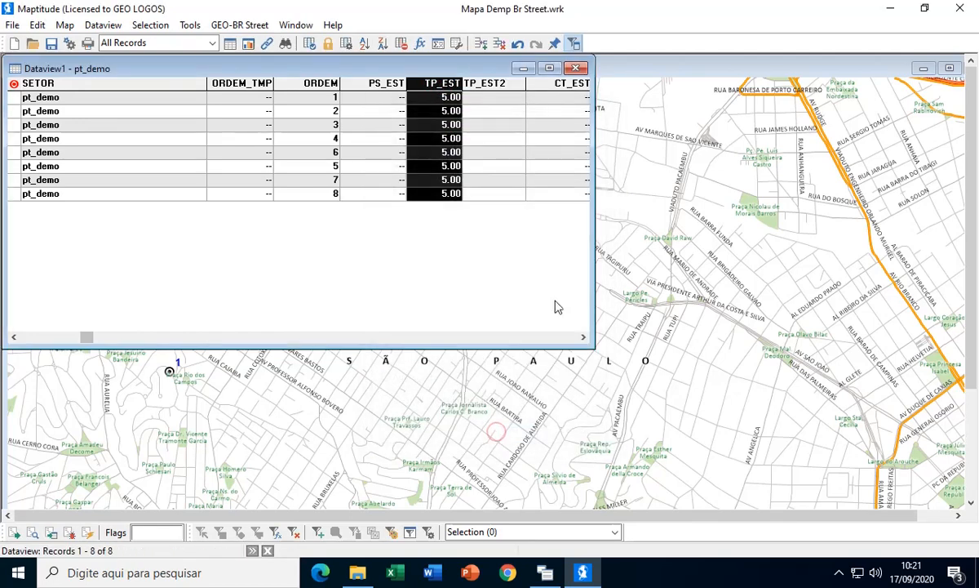
{"action": "left_click", "coordinate": [576, 68]}
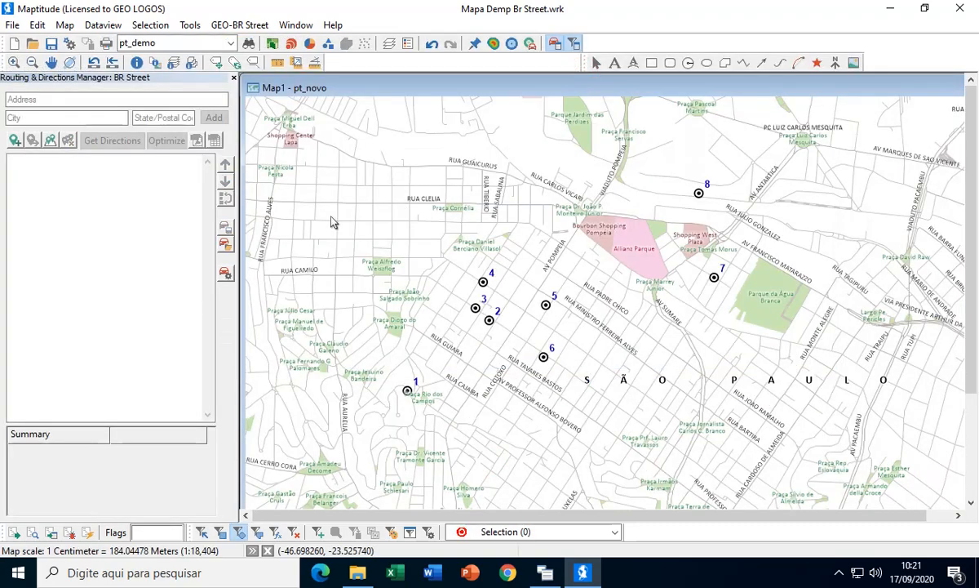
- Add stops from all pt_demo features, using the TP_EST field in minutes as the Stop for time
{"action": "left_click", "coordinate": [52, 141]}
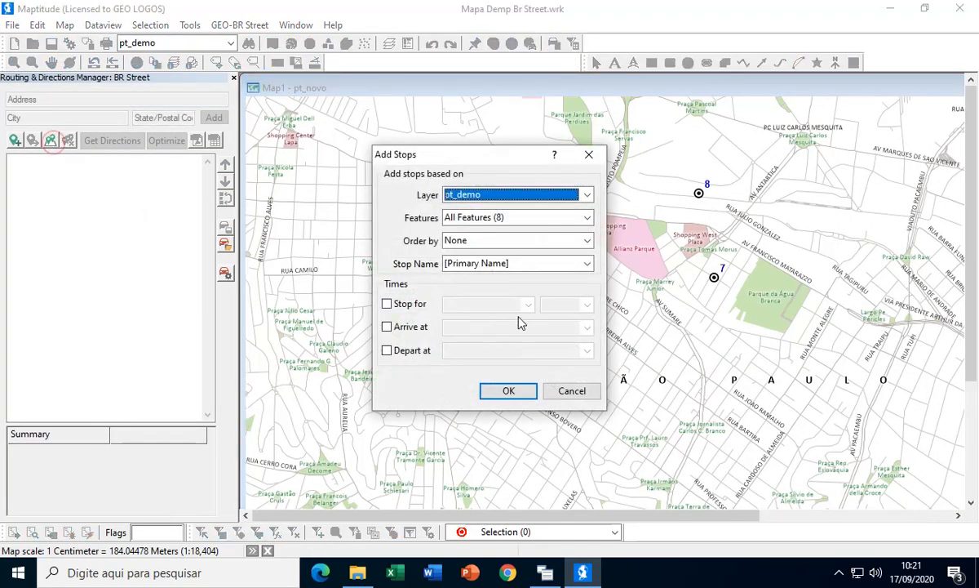
{"action": "left_click", "coordinate": [387, 304]}
{"action": "left_click", "coordinate": [528, 304]}
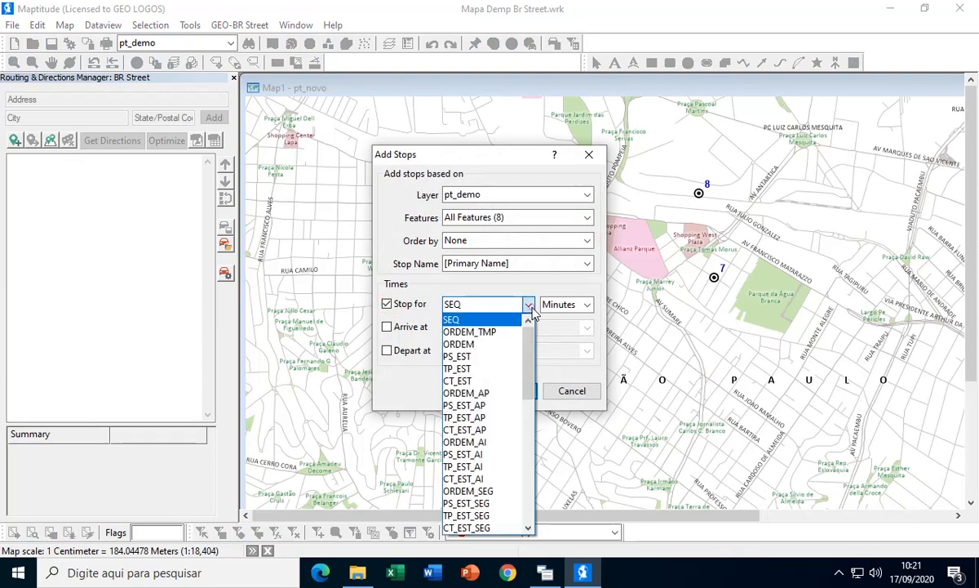
{"action": "left_click", "coordinate": [473, 369]}
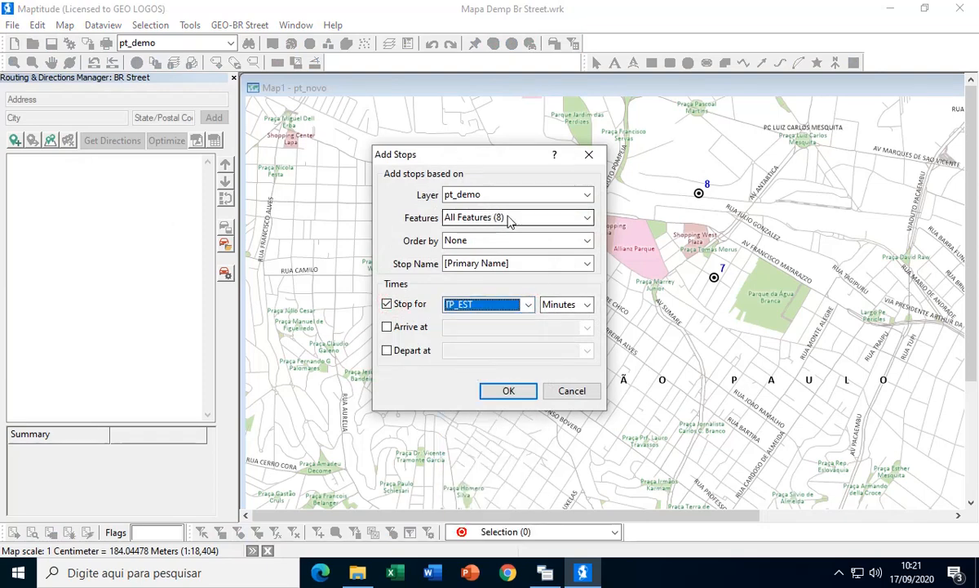
{"action": "left_click", "coordinate": [509, 391]}
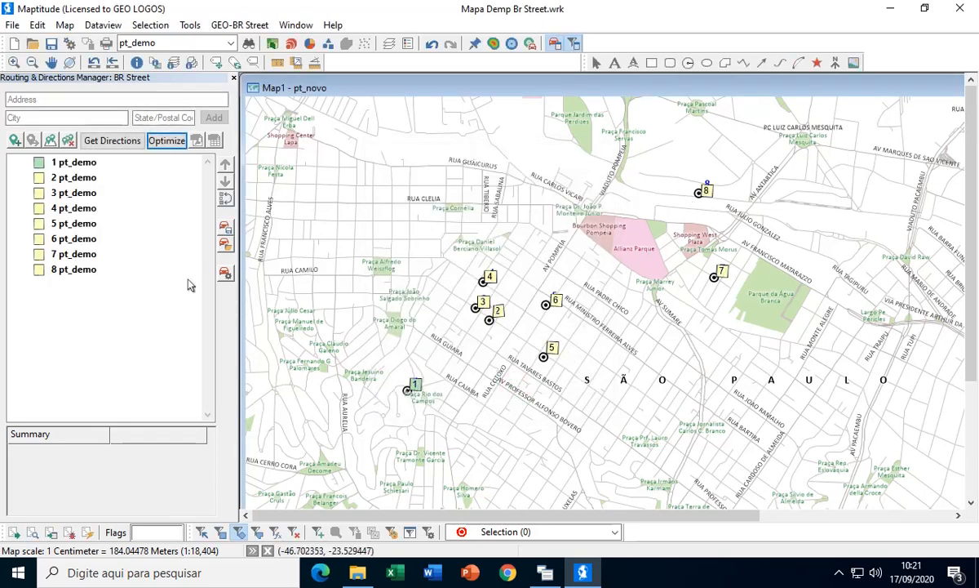
- Set stop 8 as the route's end and optimize the route with the updated TP_EST stop times
{"action": "left_click", "coordinate": [72, 271]}
{"action": "right_click", "coordinate": [74, 273]}
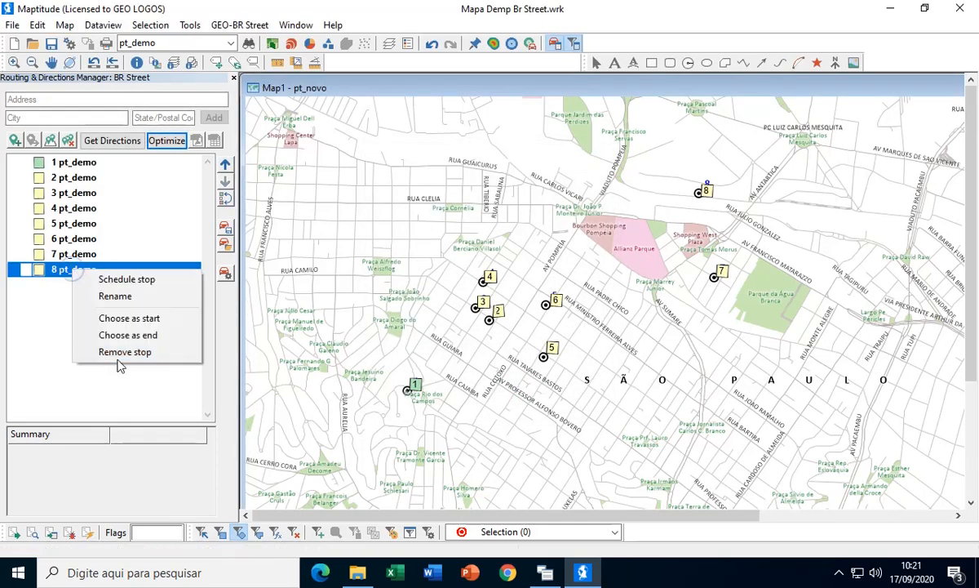
{"action": "left_click", "coordinate": [114, 335]}
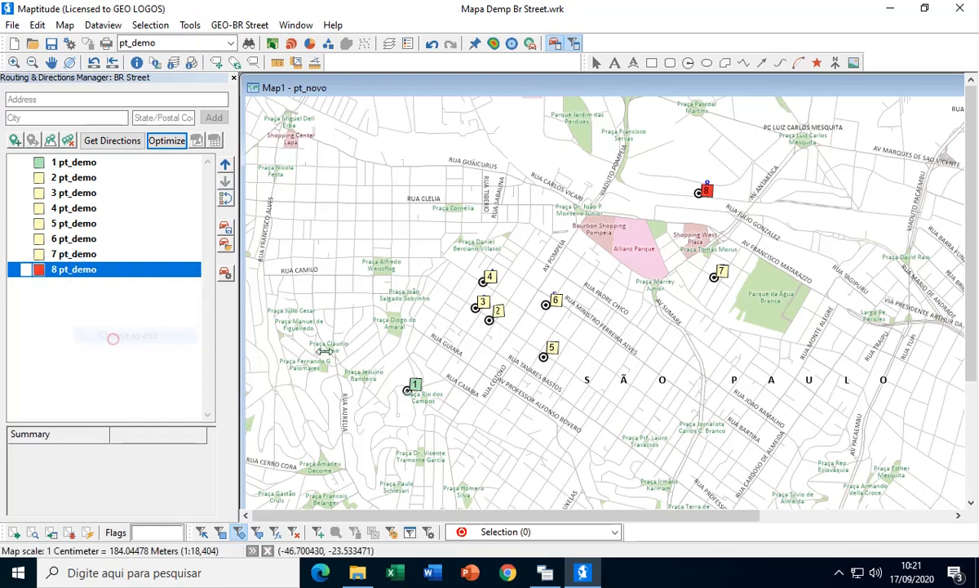
{"action": "left_click", "coordinate": [167, 141]}
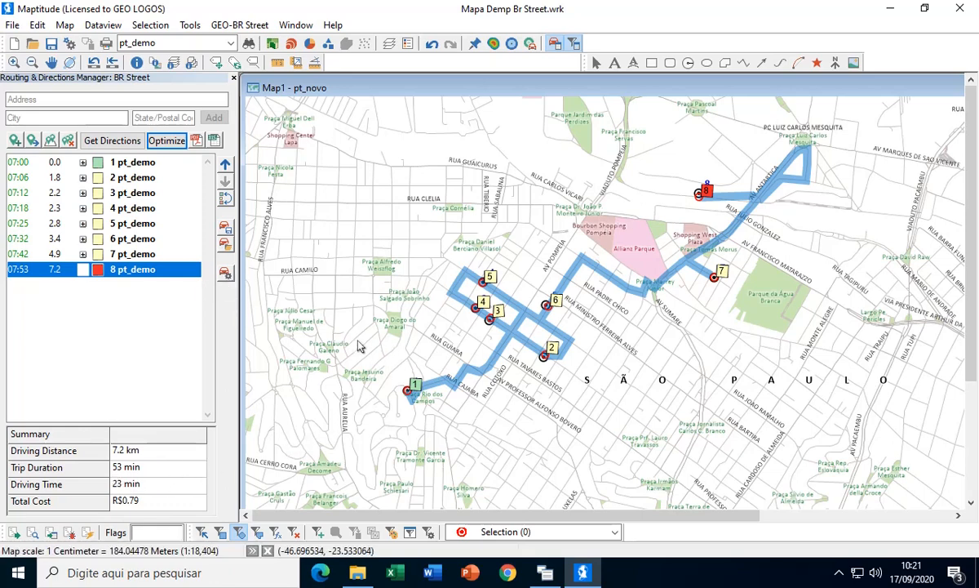
{"action": "mouse_move", "coordinate": [359, 346]}
- Generate the PDF directions report for the optimized route, review its turn-by-turn pages and Route Summary, and close it
{"action": "left_click", "coordinate": [197, 140]}
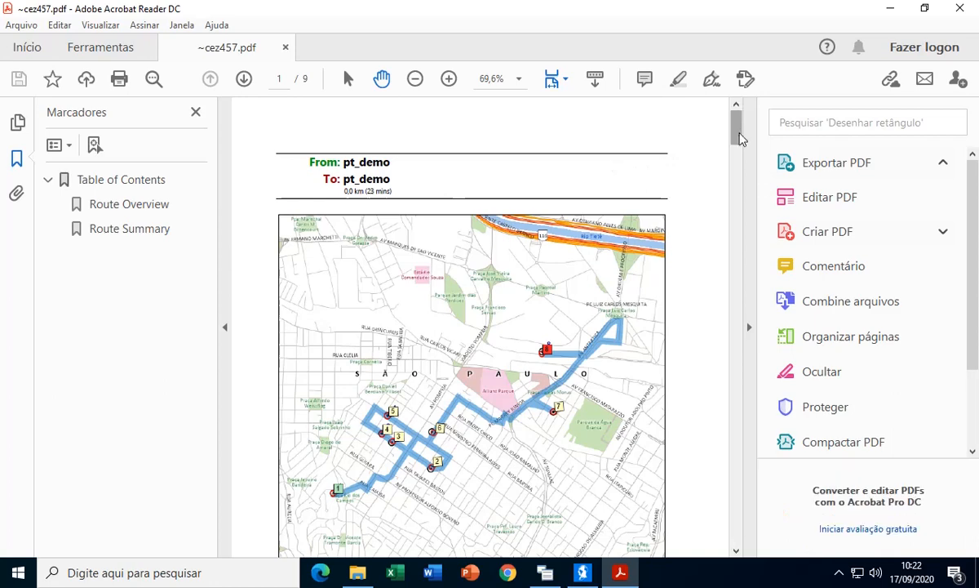
{"action": "left_click_drag", "start_coordinate": [737, 129], "coordinate": [735, 204]}
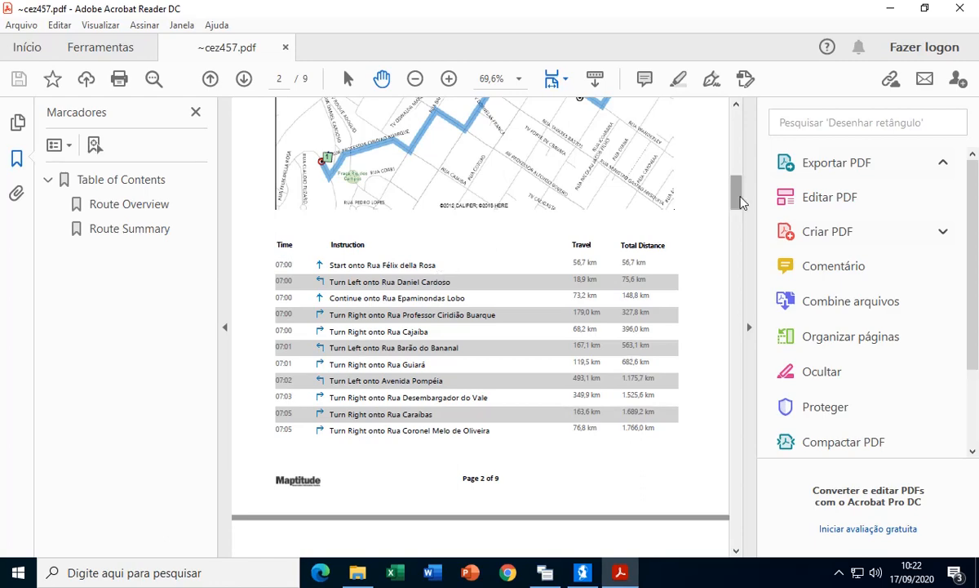
{"action": "left_click_drag", "start_coordinate": [740, 196], "coordinate": [739, 479]}
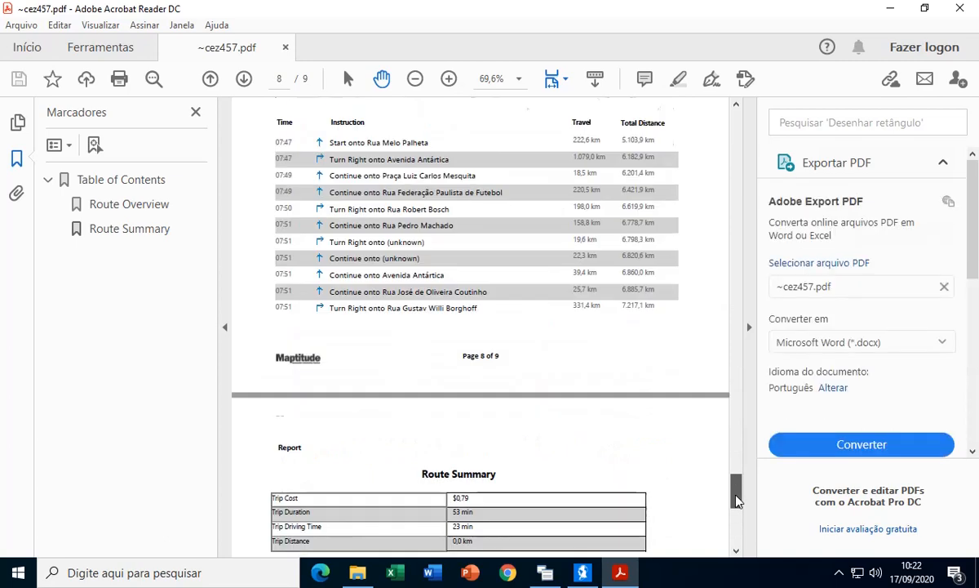
{"action": "scroll", "coordinate": [735, 491], "scroll_direction": "up", "scroll_amount": 3}
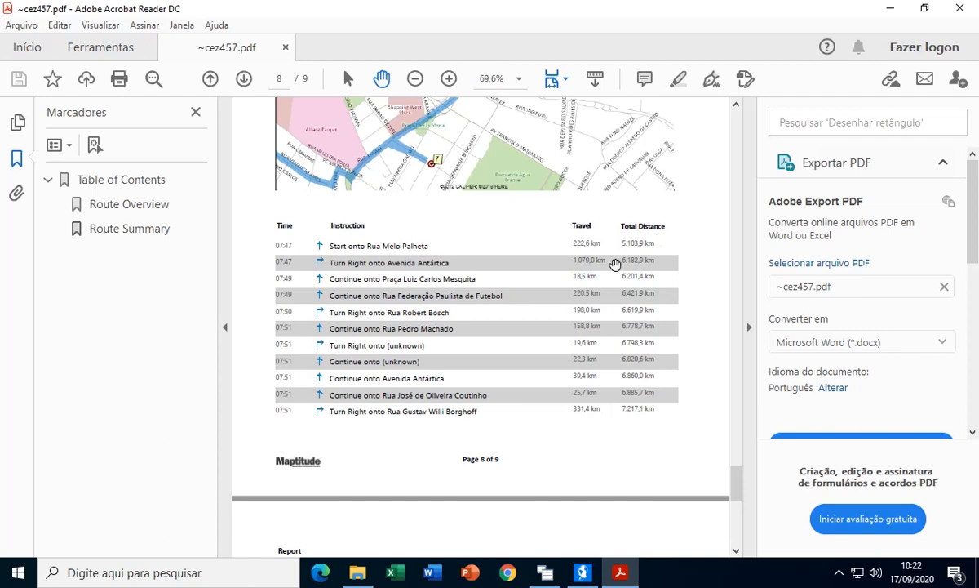
{"action": "left_click", "coordinate": [960, 8]}
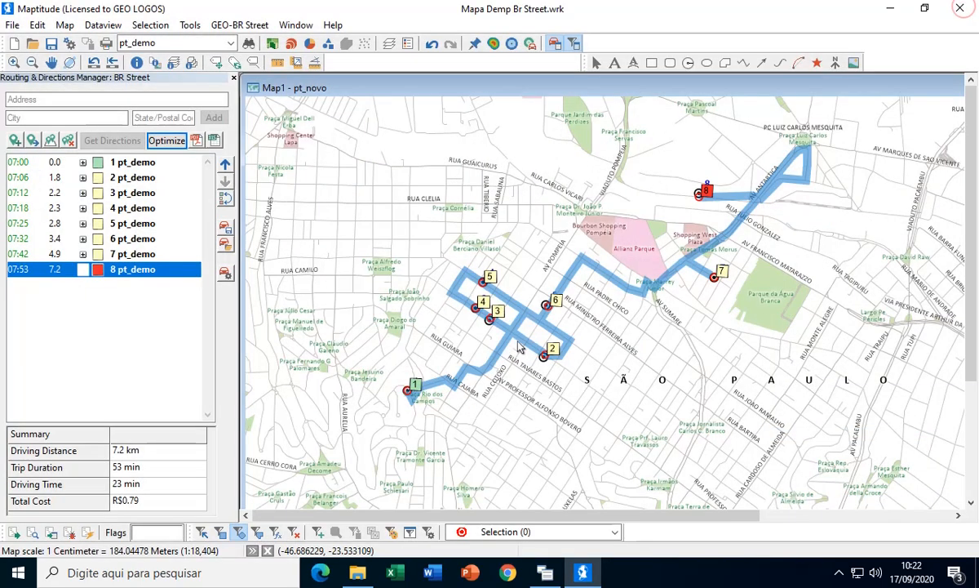
- View the system units and language settings in the user preferences and close them
{"action": "left_click", "coordinate": [37, 24]}
{"action": "left_click", "coordinate": [75, 228]}
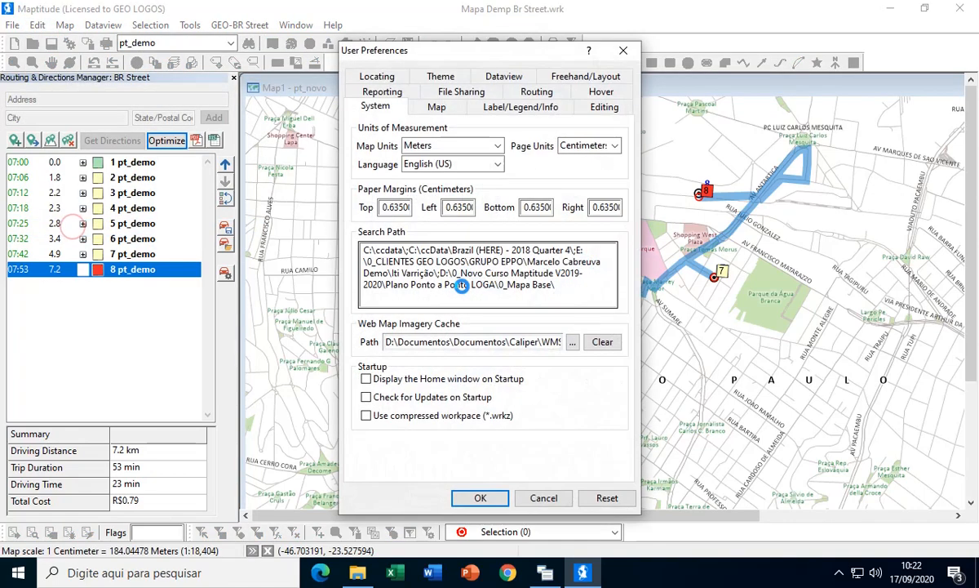
{"action": "left_click", "coordinate": [544, 499]}
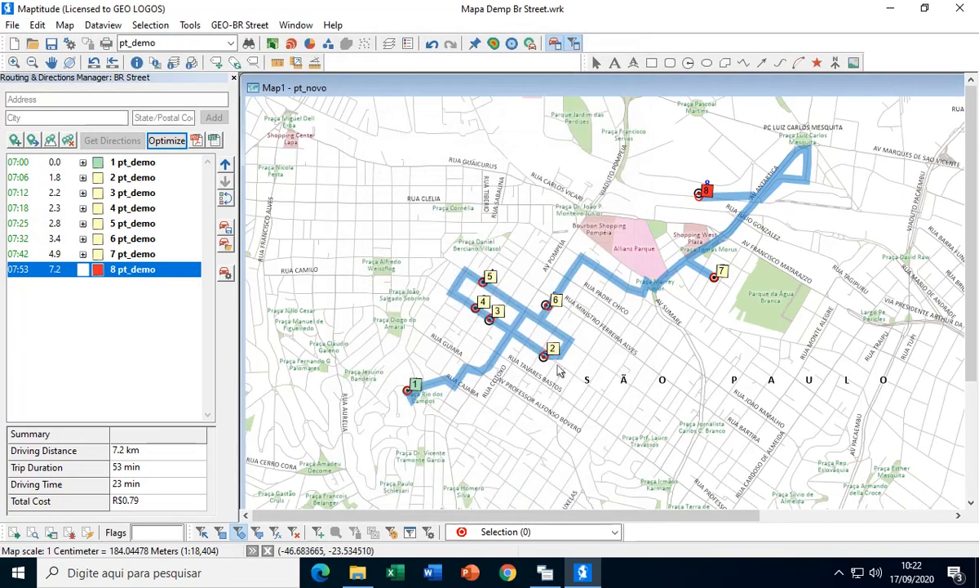
- Export the route directions to an Excel worksheet named Directions, review it, and close the workbook
{"action": "left_click", "coordinate": [213, 140]}
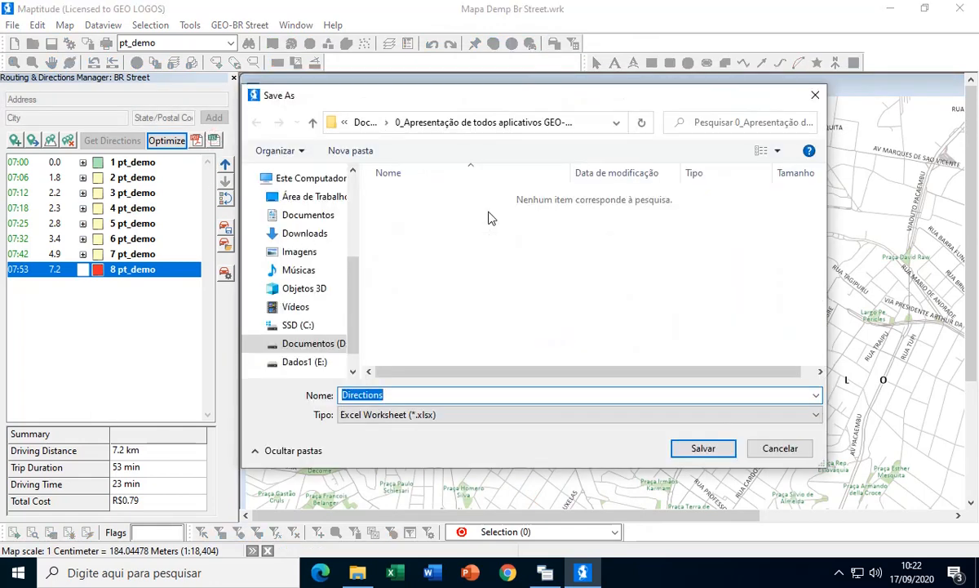
{"action": "left_click", "coordinate": [698, 450]}
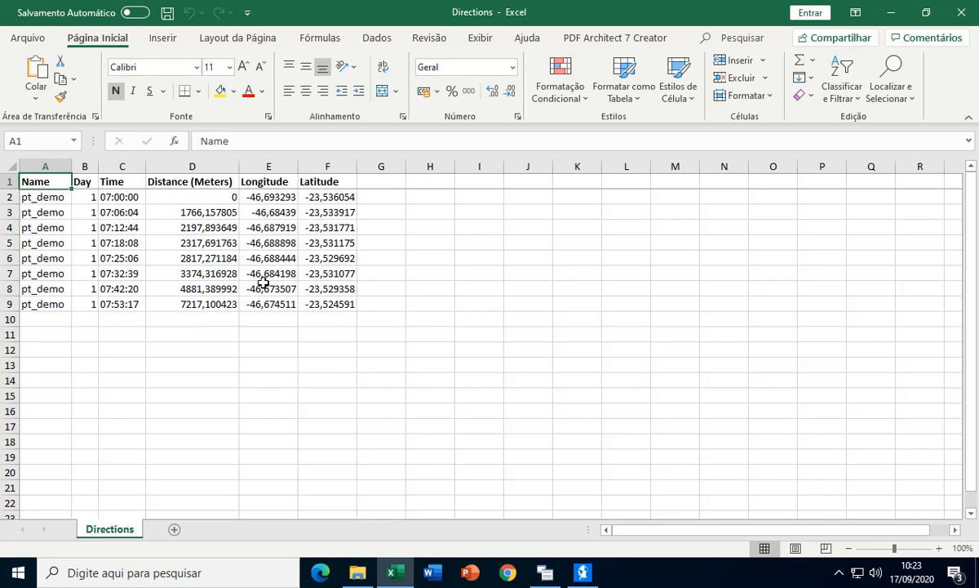
{"action": "left_click", "coordinate": [961, 13]}
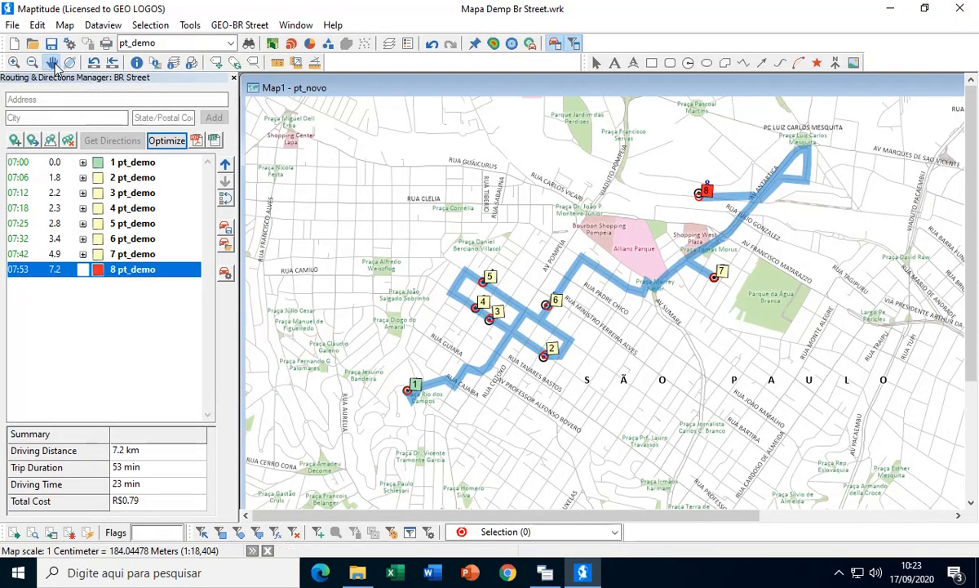
{"action": "left_click", "coordinate": [54, 65]}
{"action": "left_click_drag", "start_coordinate": [438, 179], "coordinate": [406, 206]}
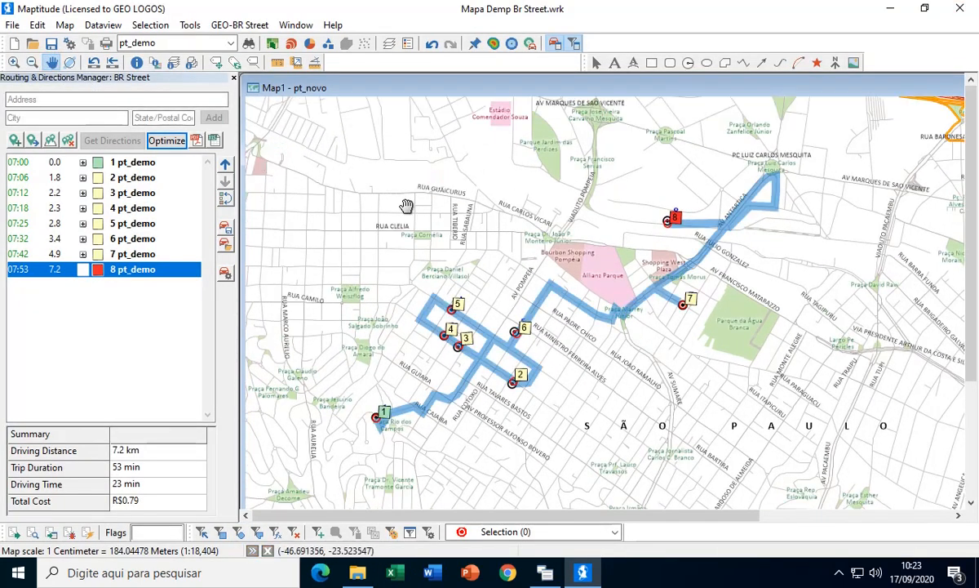
{"action": "left_click", "coordinate": [236, 25]}
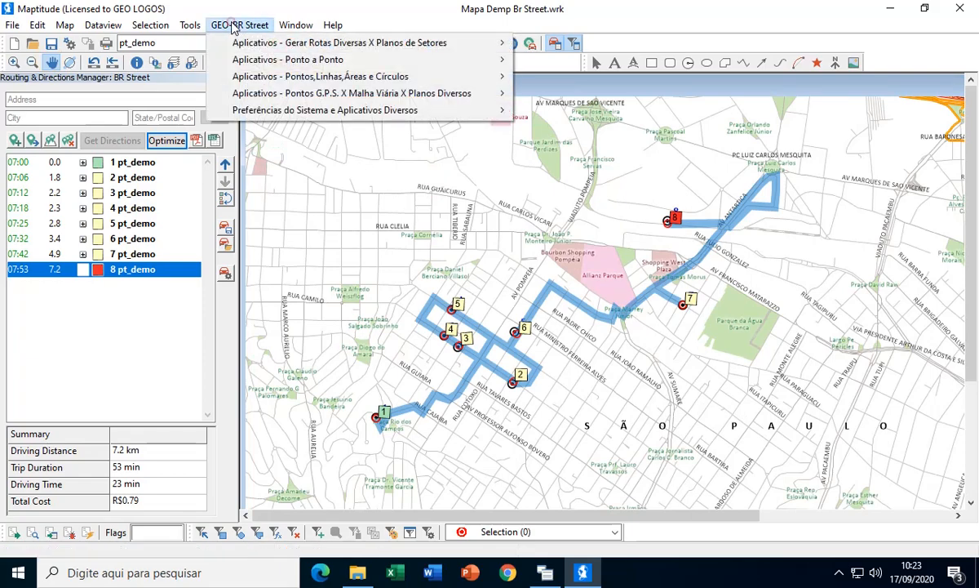
{"action": "mouse_move", "coordinate": [292, 45]}
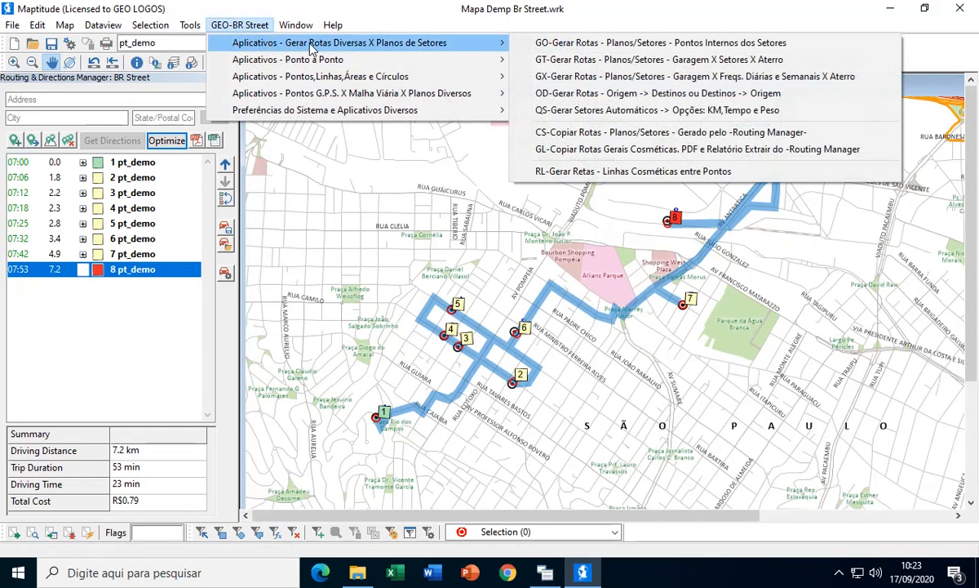
{"action": "mouse_move", "coordinate": [335, 61]}
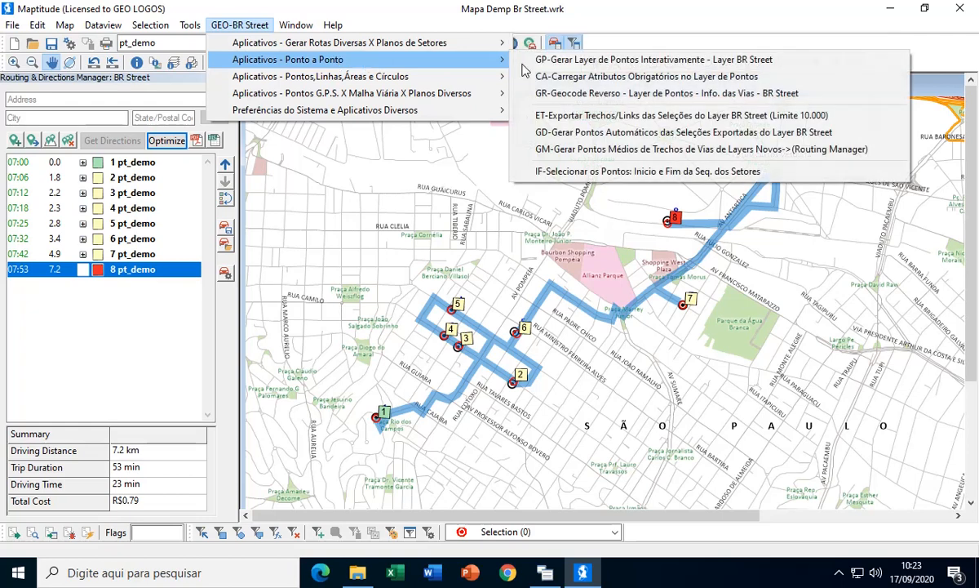
{"action": "left_click", "coordinate": [697, 27]}
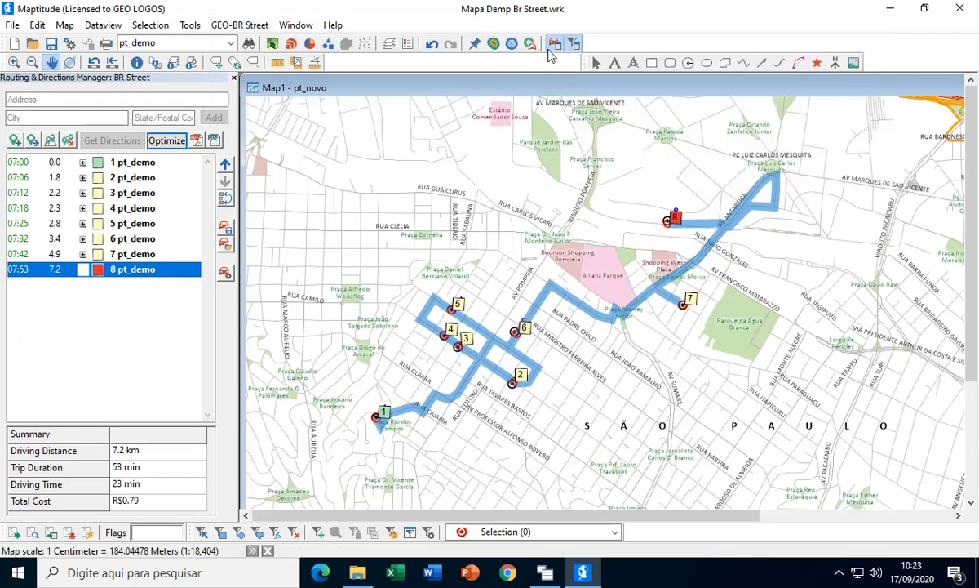
{"action": "mouse_move", "coordinate": [580, 203]}
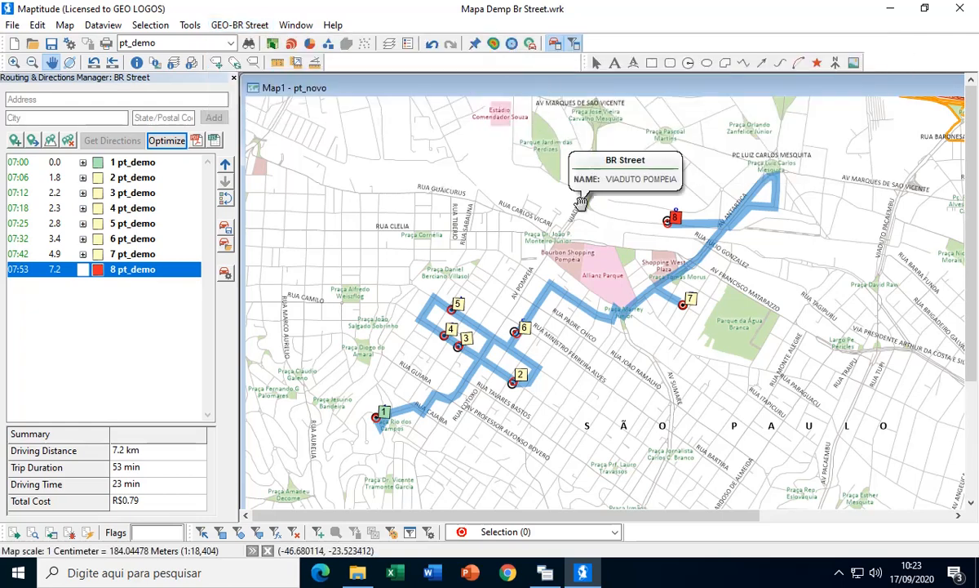